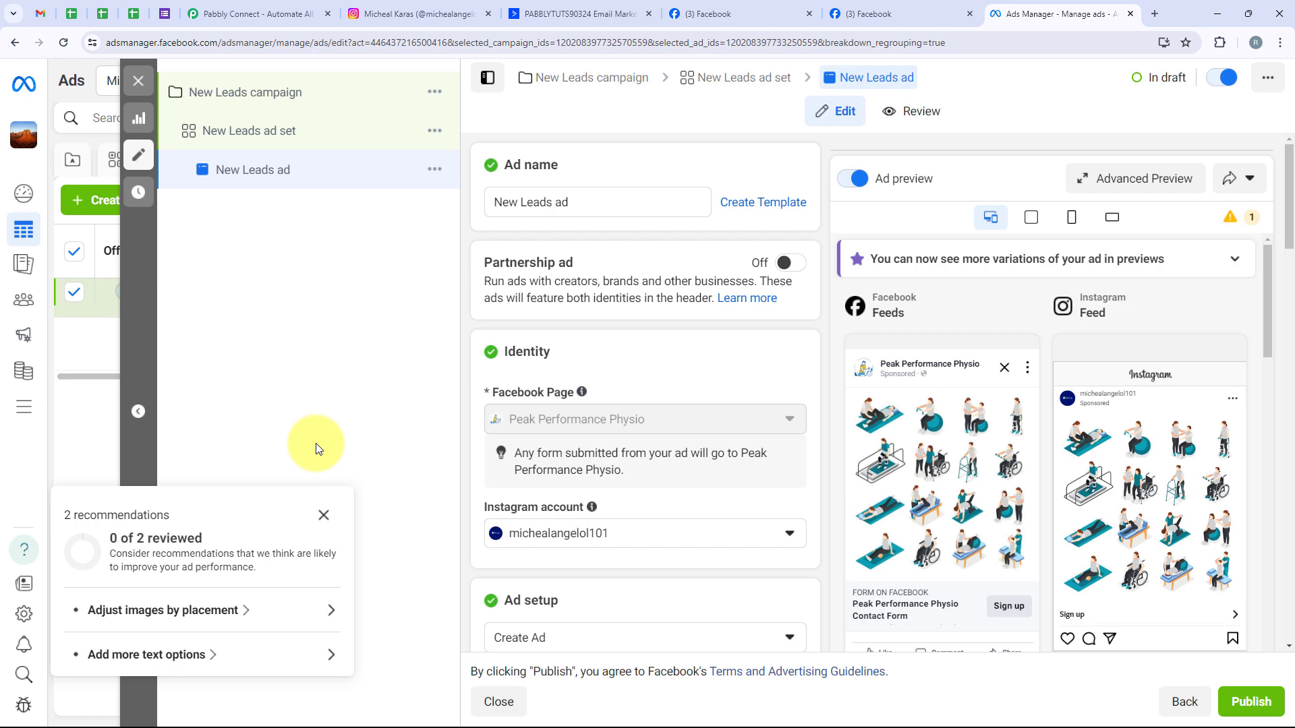
- Switch to the Pabbly Connect website and sign in to the Pabbly account
click(369, 7)
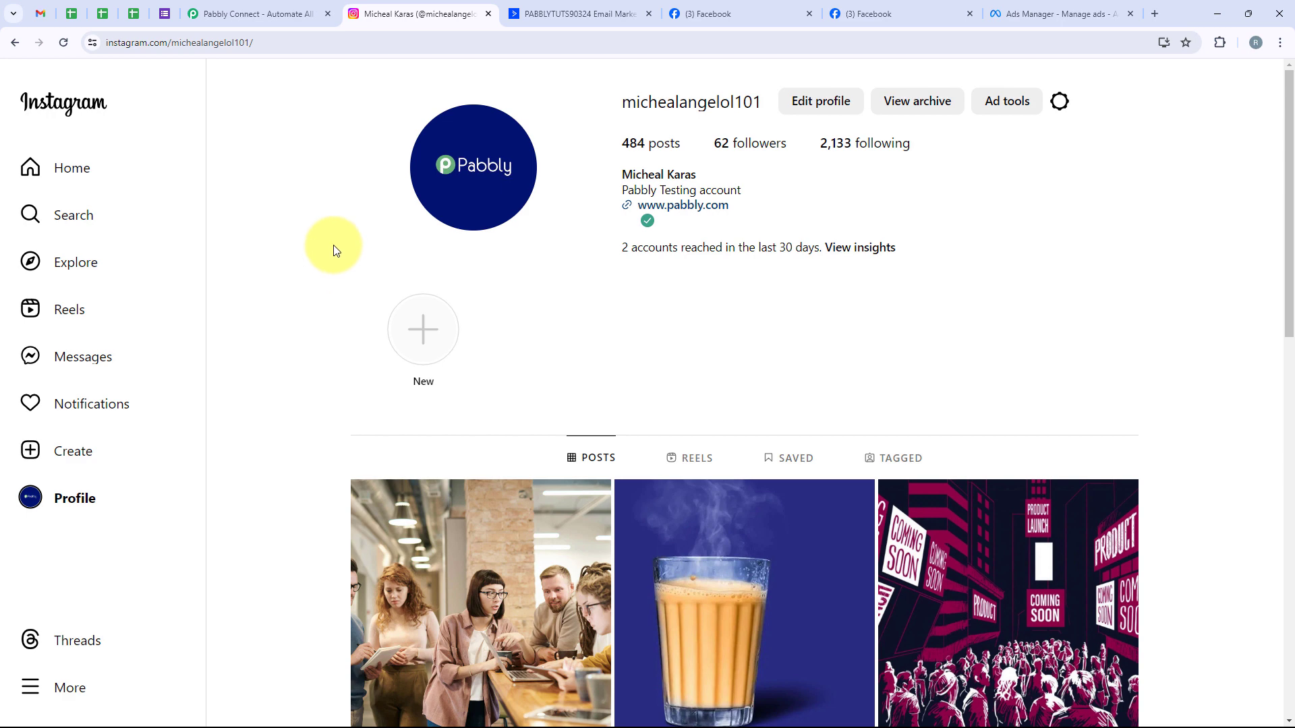
click(250, 16)
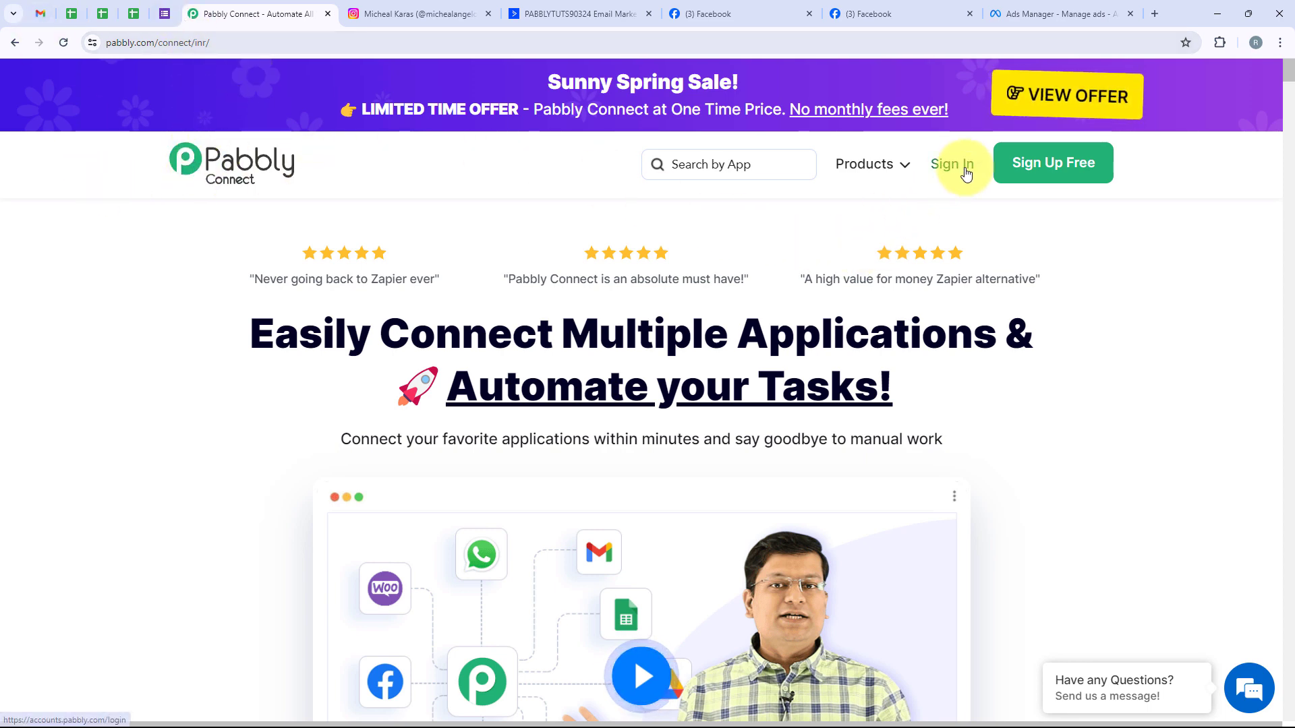
click(1055, 165)
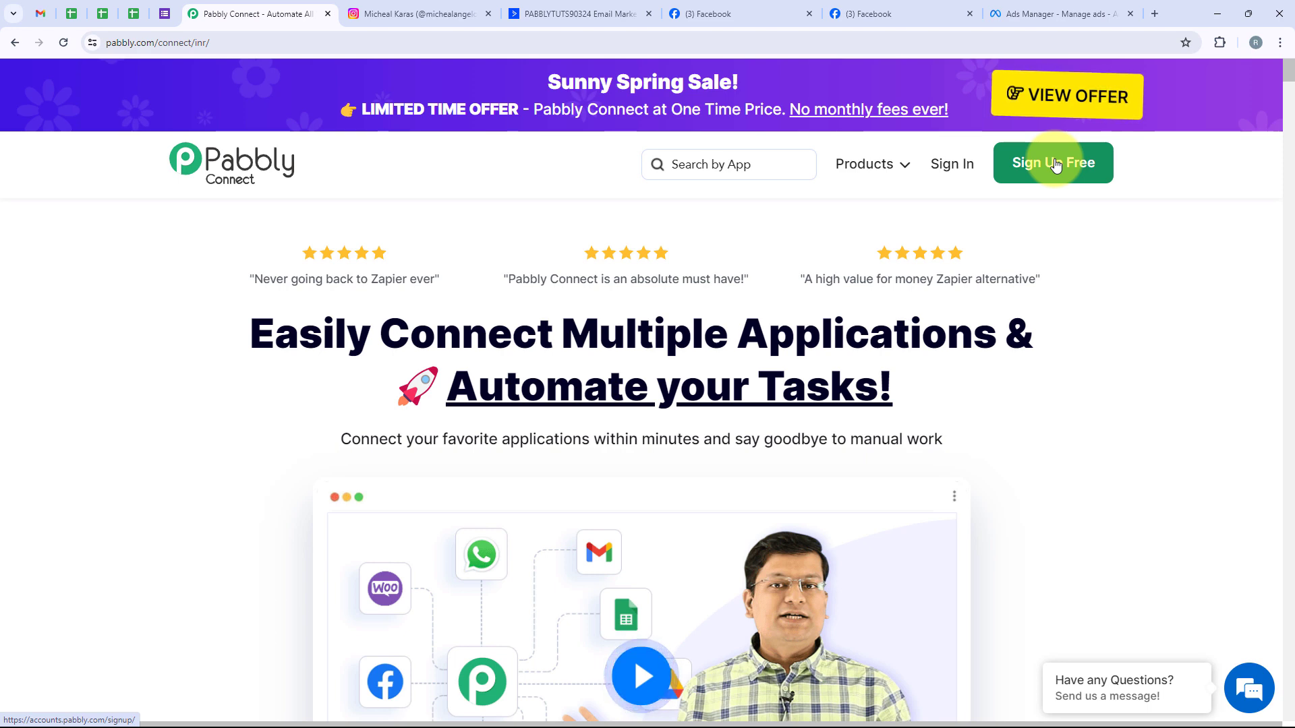
click(949, 166)
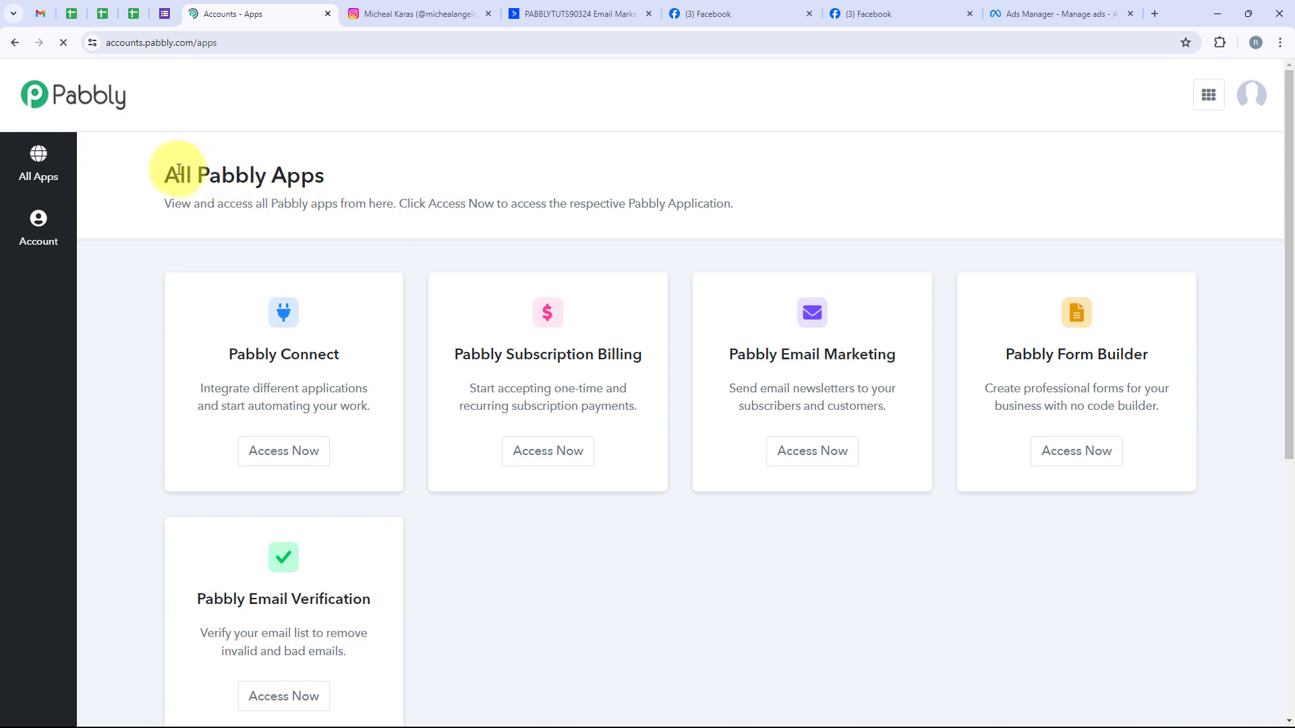
- Open the Pabbly Connect dashboard from the overview of all Pabbly apps
triple_click(246, 174)
click(414, 177)
scroll(415, 193, down, 2)
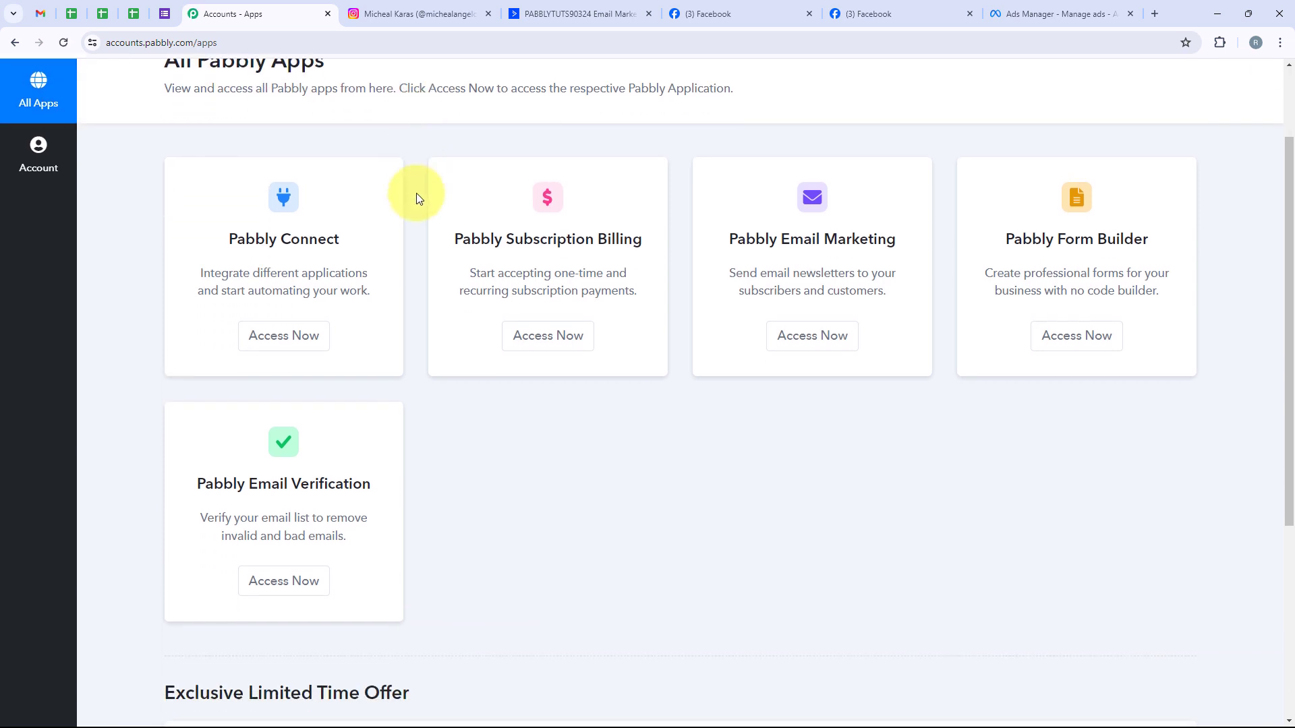
scroll(415, 192, up, 2)
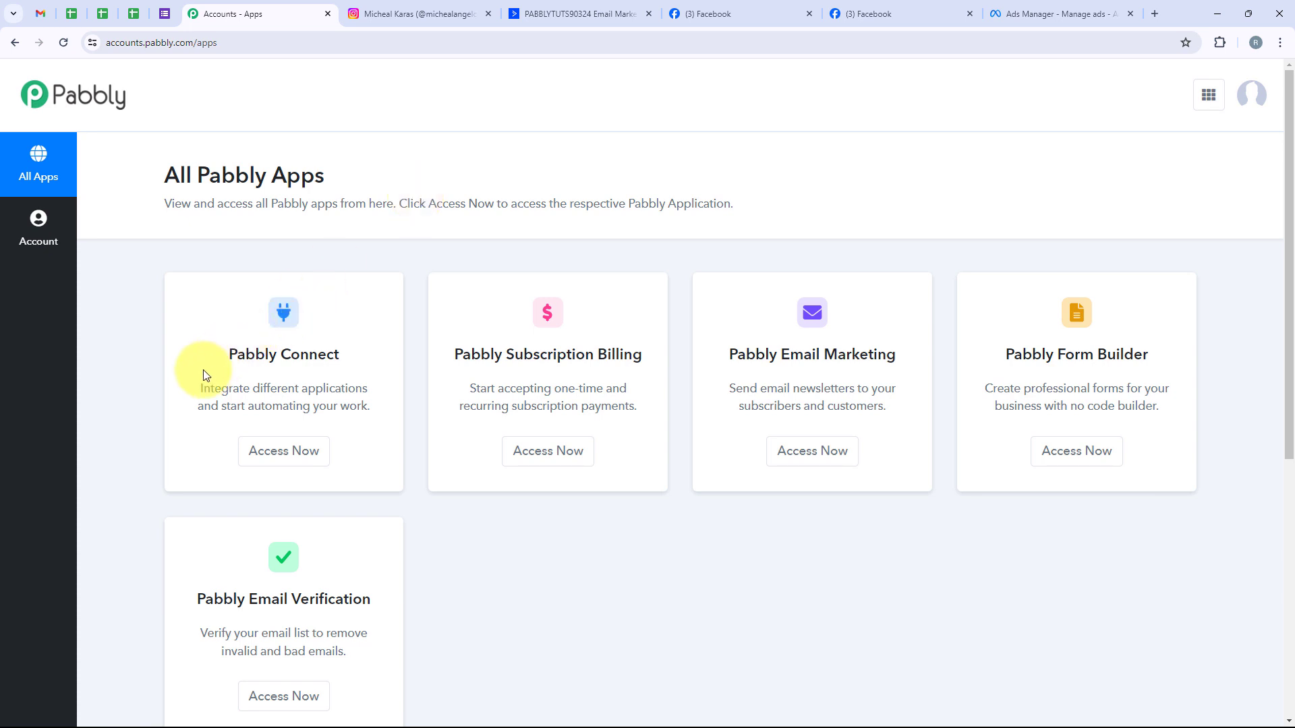
drag(212, 348, 352, 348)
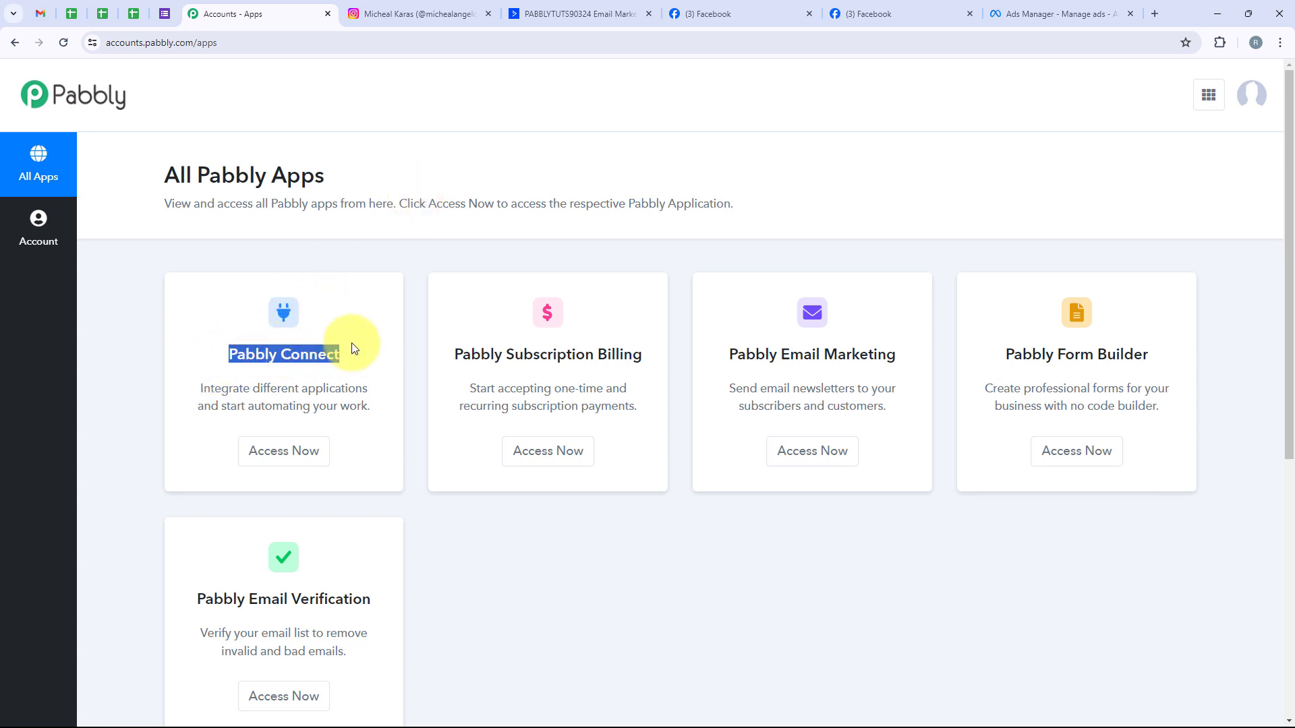
click(310, 457)
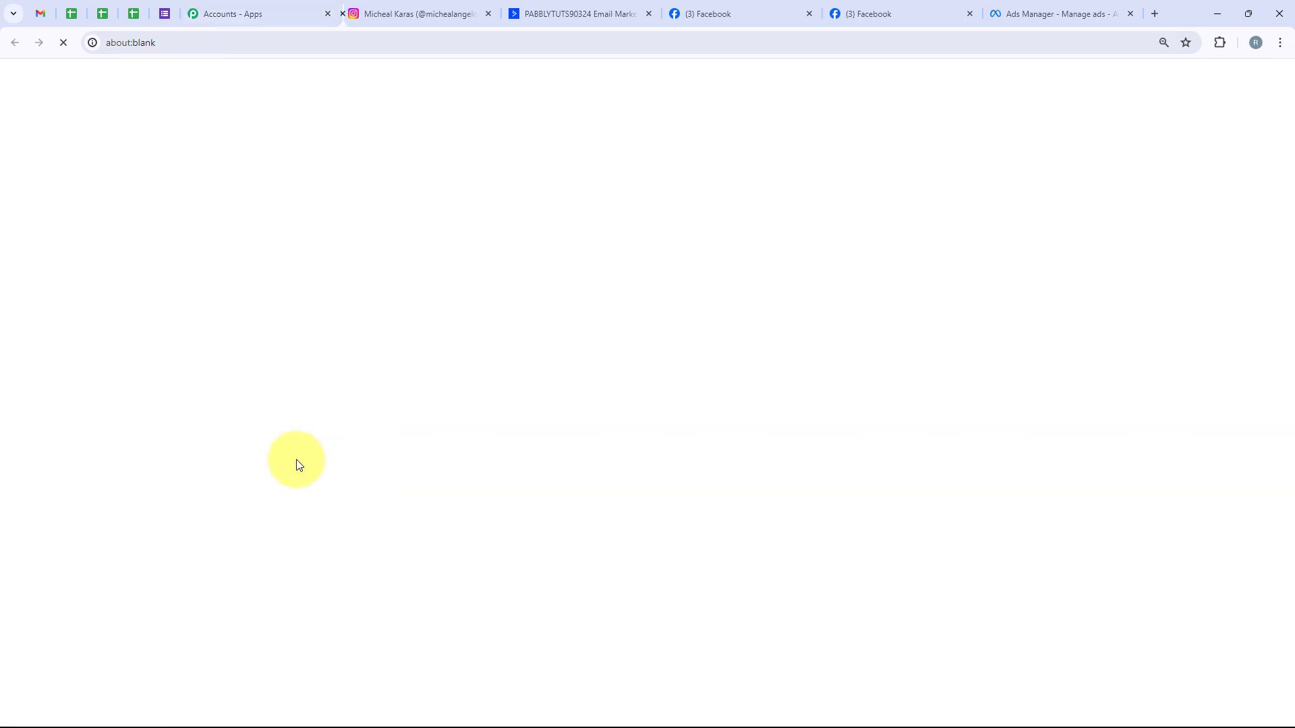
drag(144, 233, 293, 234)
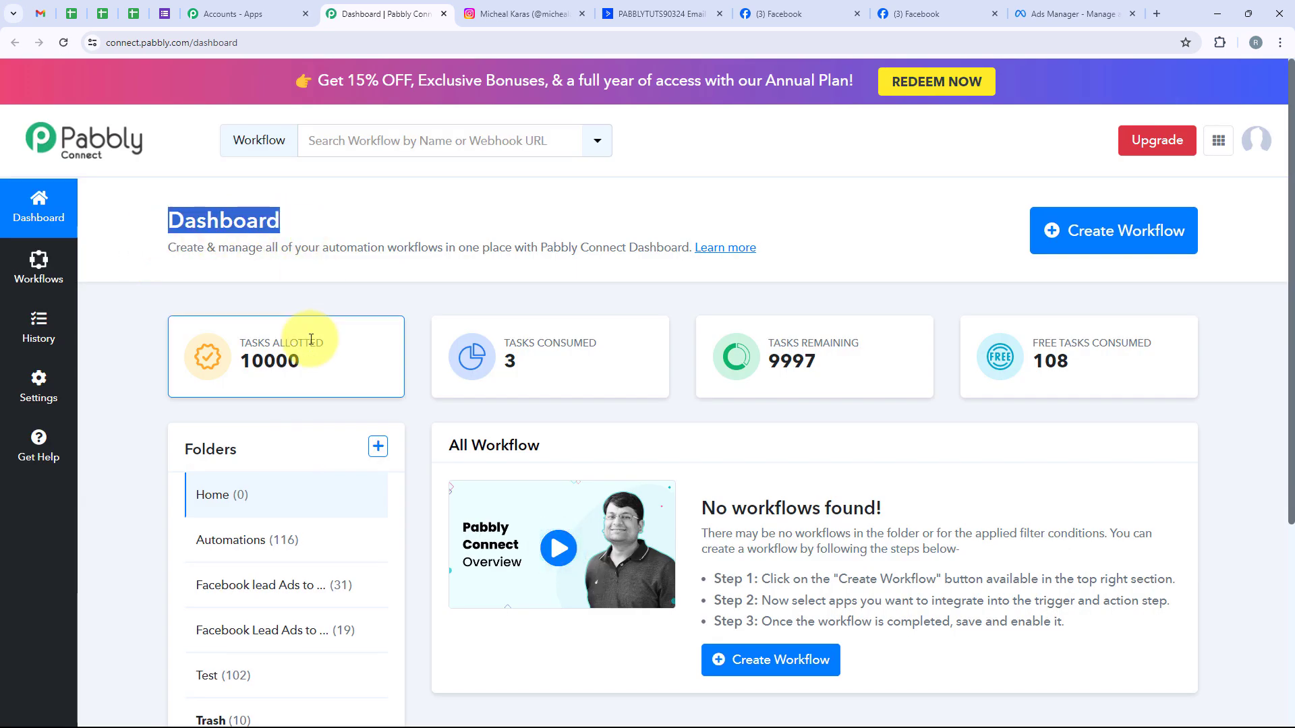
click(346, 286)
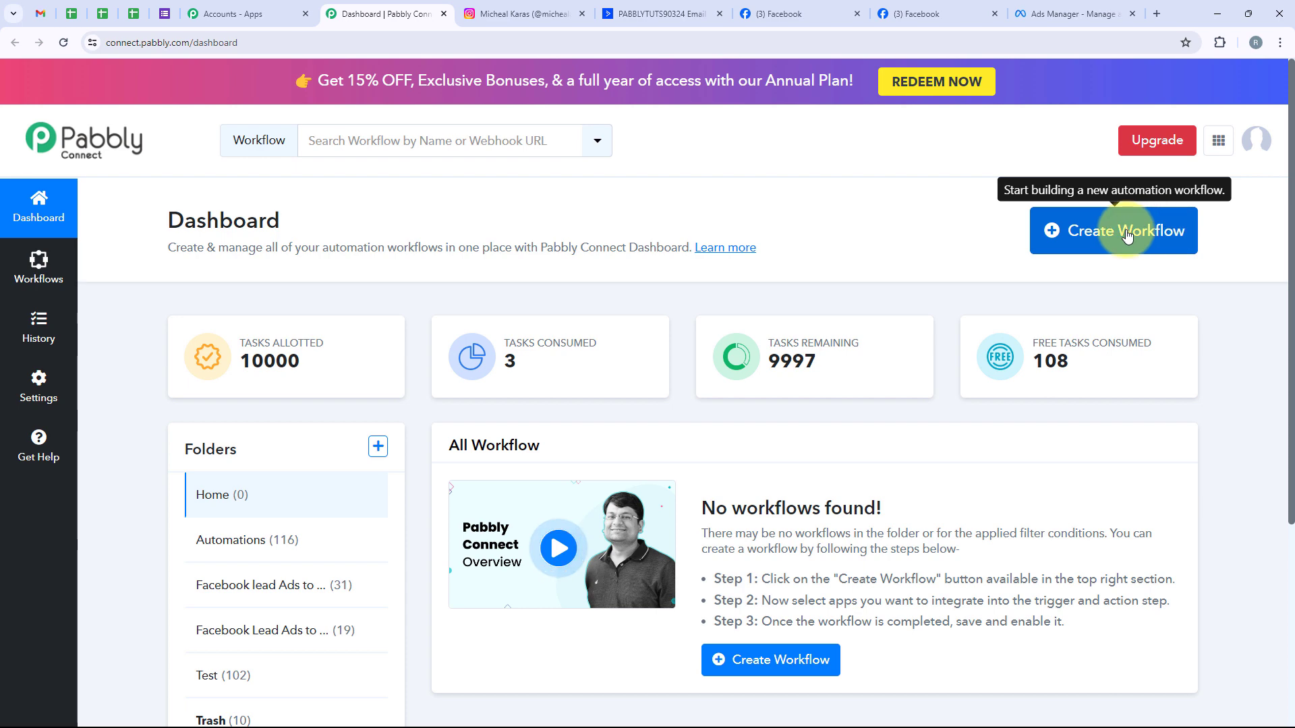
- Create a workflow named "Create ActiveCampaign Contact from Instagram Lead Ads Leads" in the Automations folder
click(1165, 231)
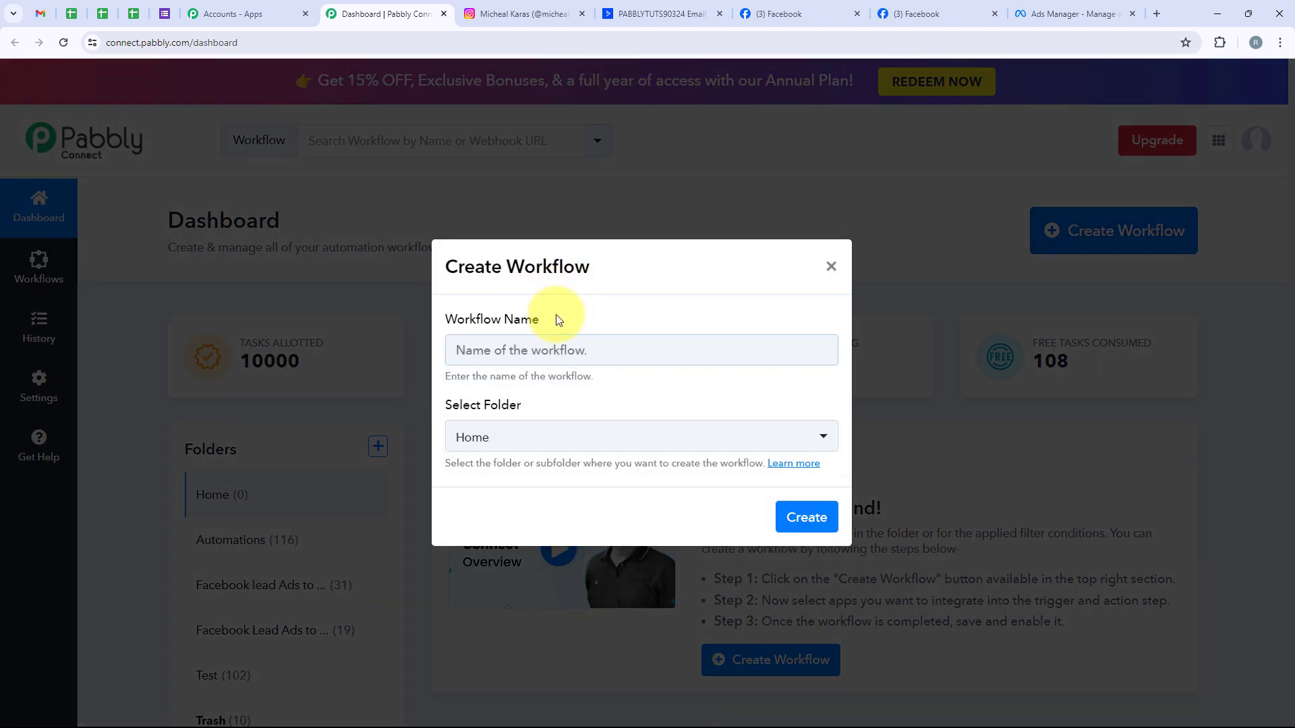
drag(554, 318, 447, 316)
click(530, 413)
drag(530, 412, 450, 407)
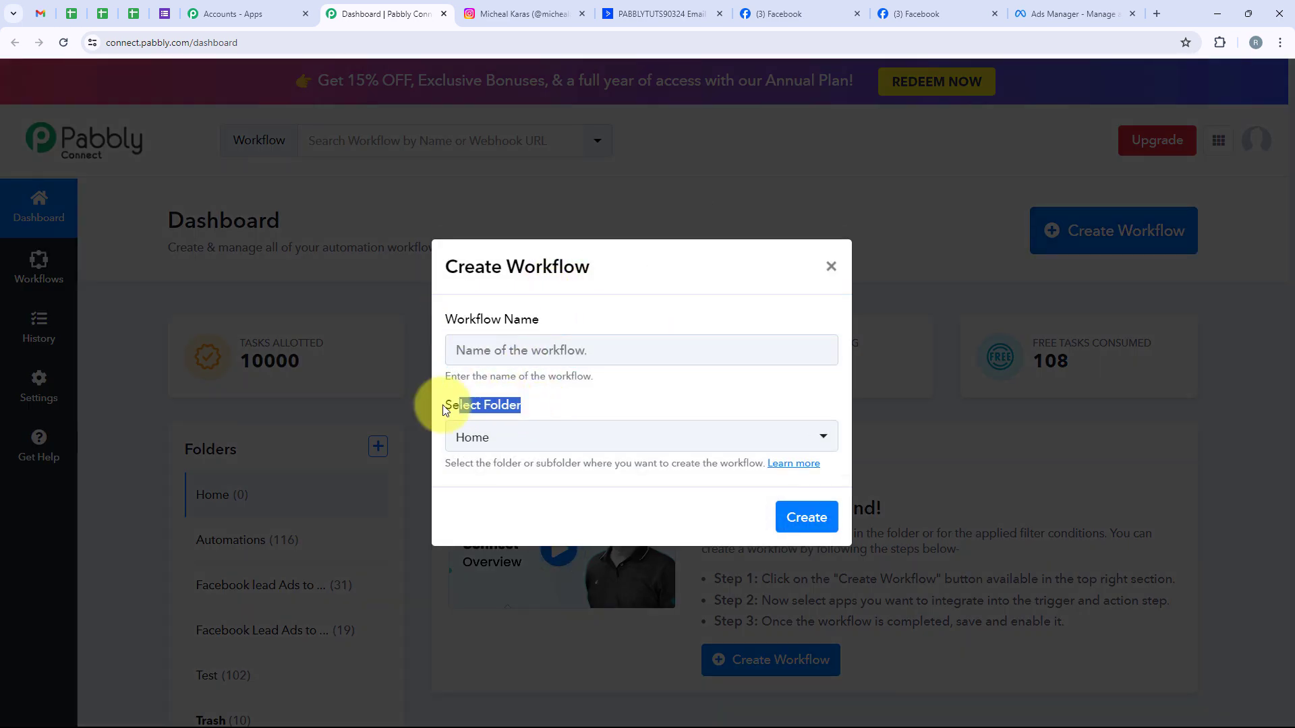
click(508, 447)
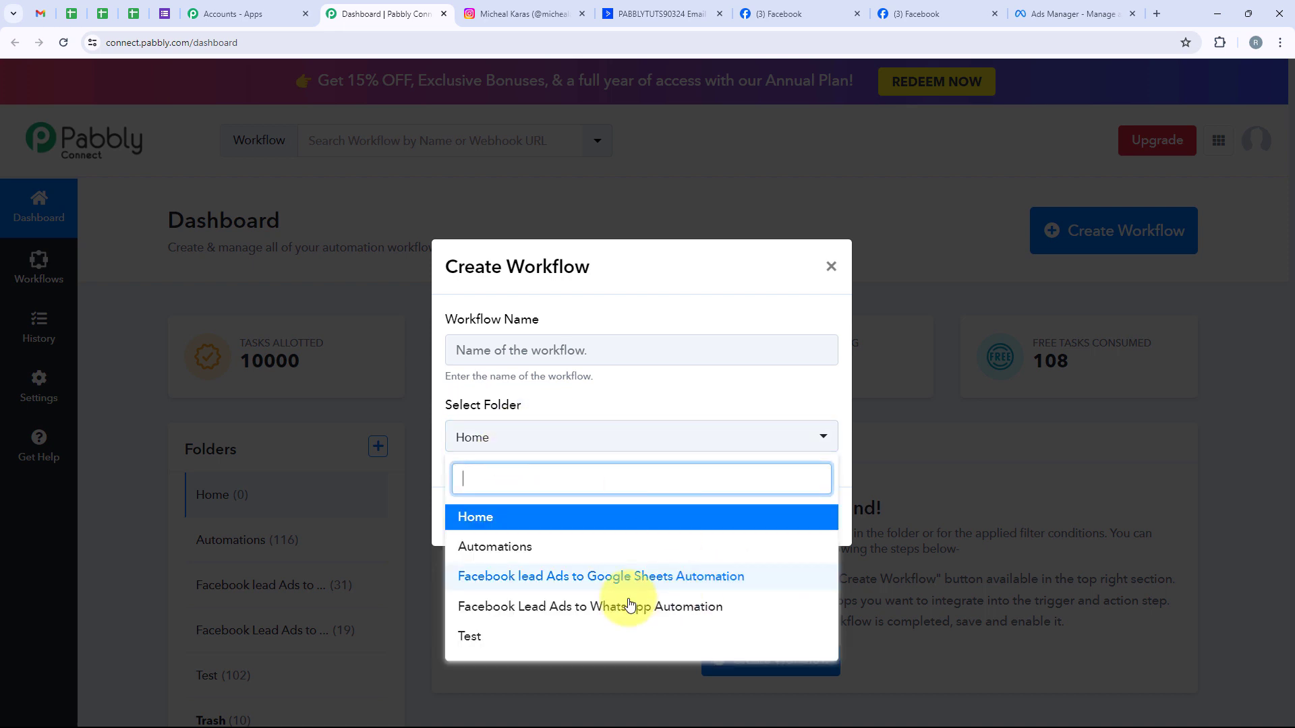
click(485, 551)
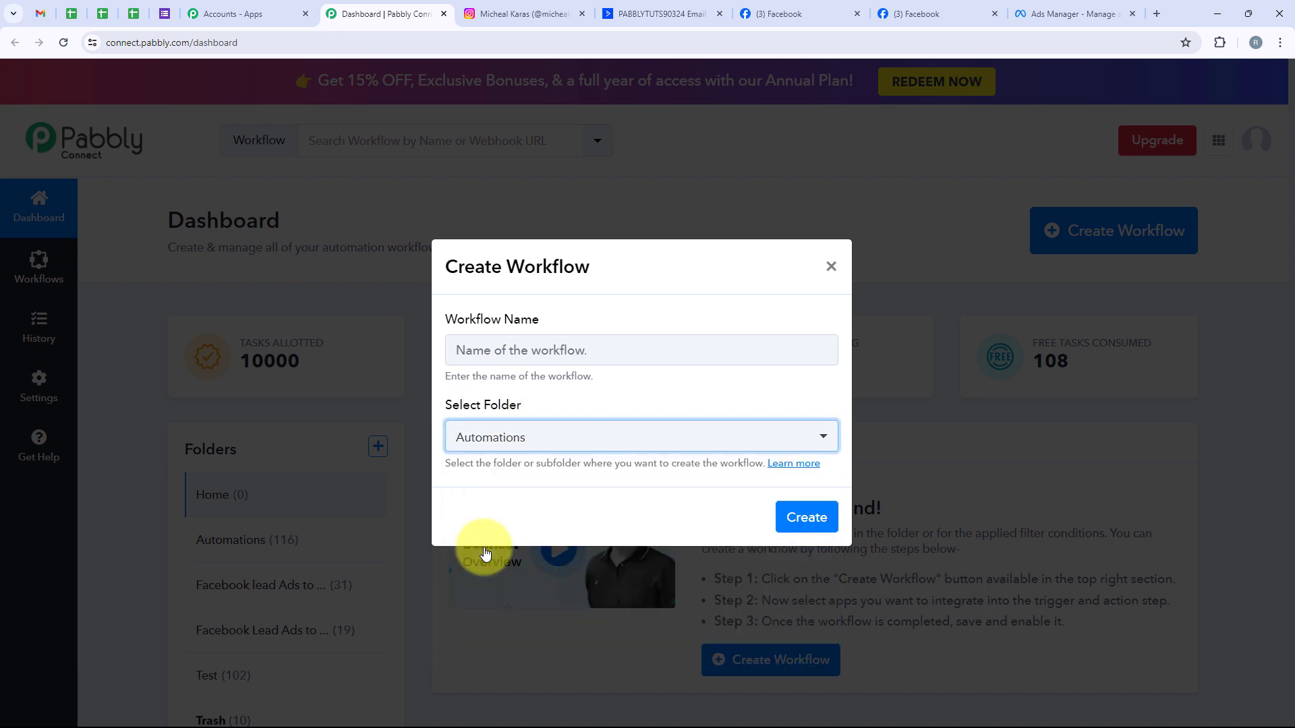
click(496, 364)
text(Create ActiveCampaign Contact from Instagram Lead Ads Leads)
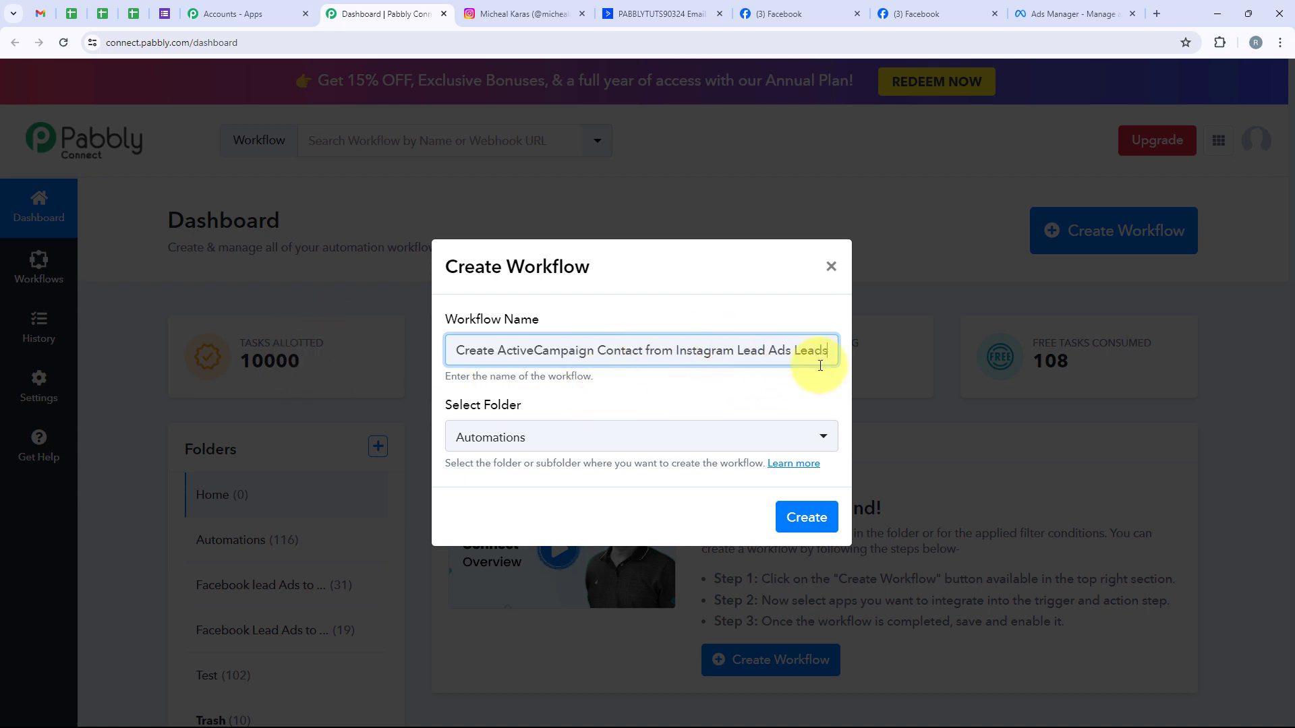
click(795, 521)
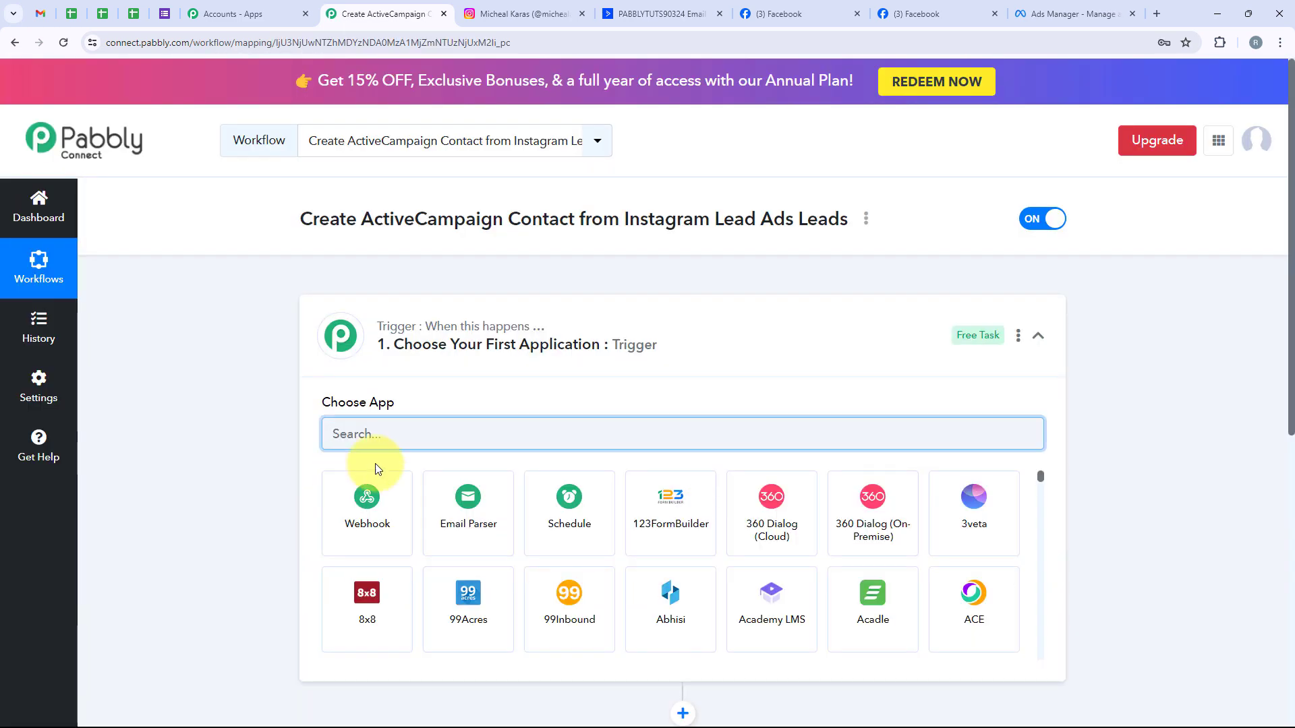
- Search for "Instagram Lead ads" and choose Instagram Lead Ads as the workflow's trigger app
click(692, 347)
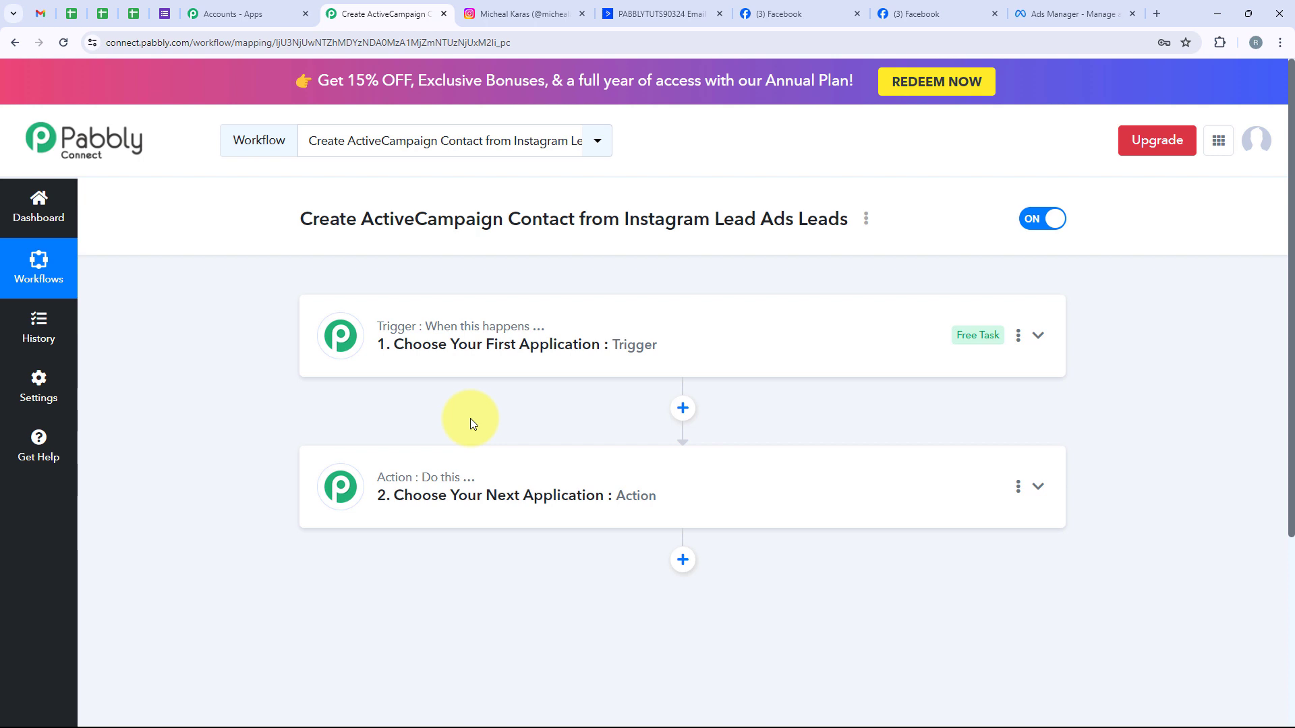
click(463, 325)
click(403, 433)
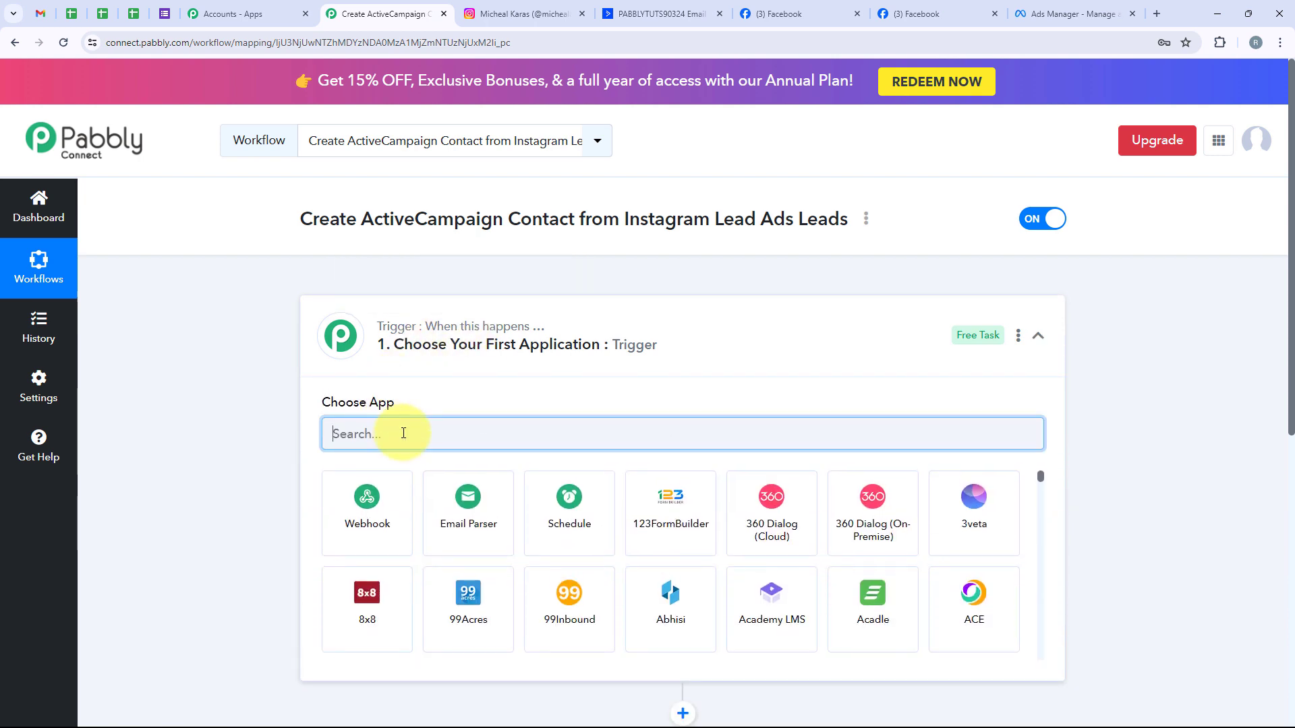
text(Inst)
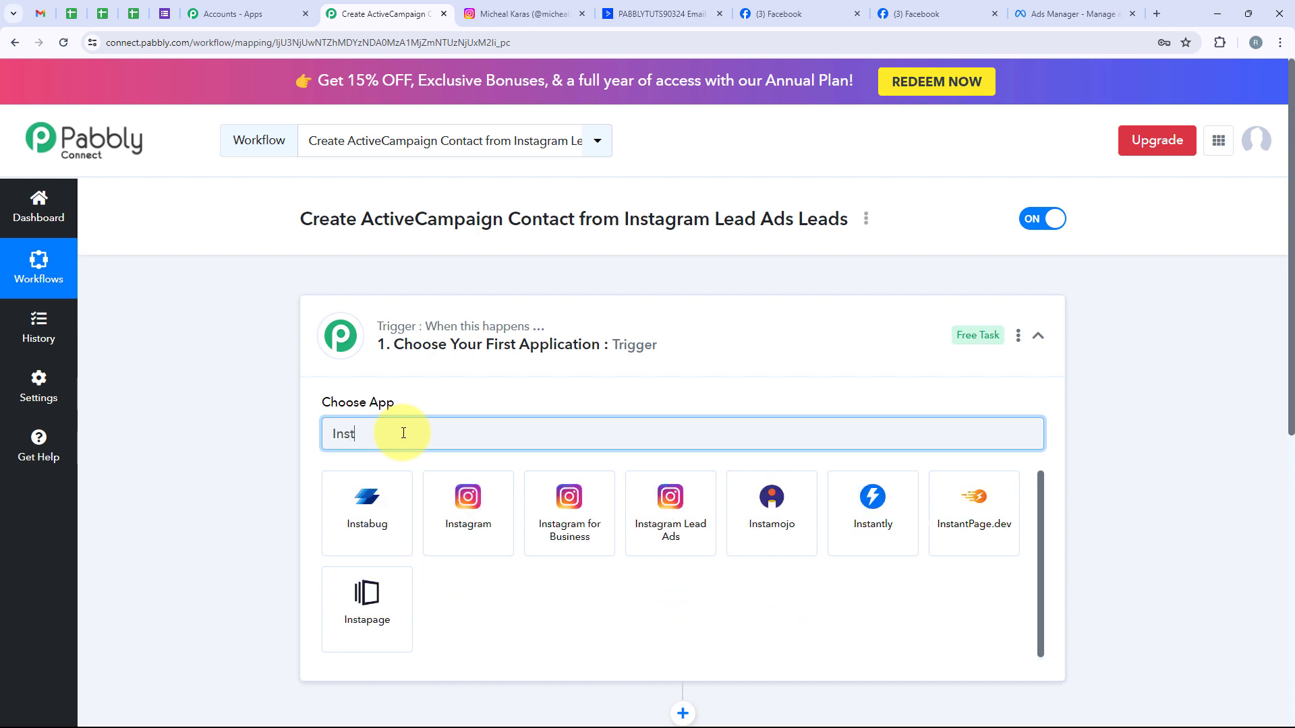
text(agram)
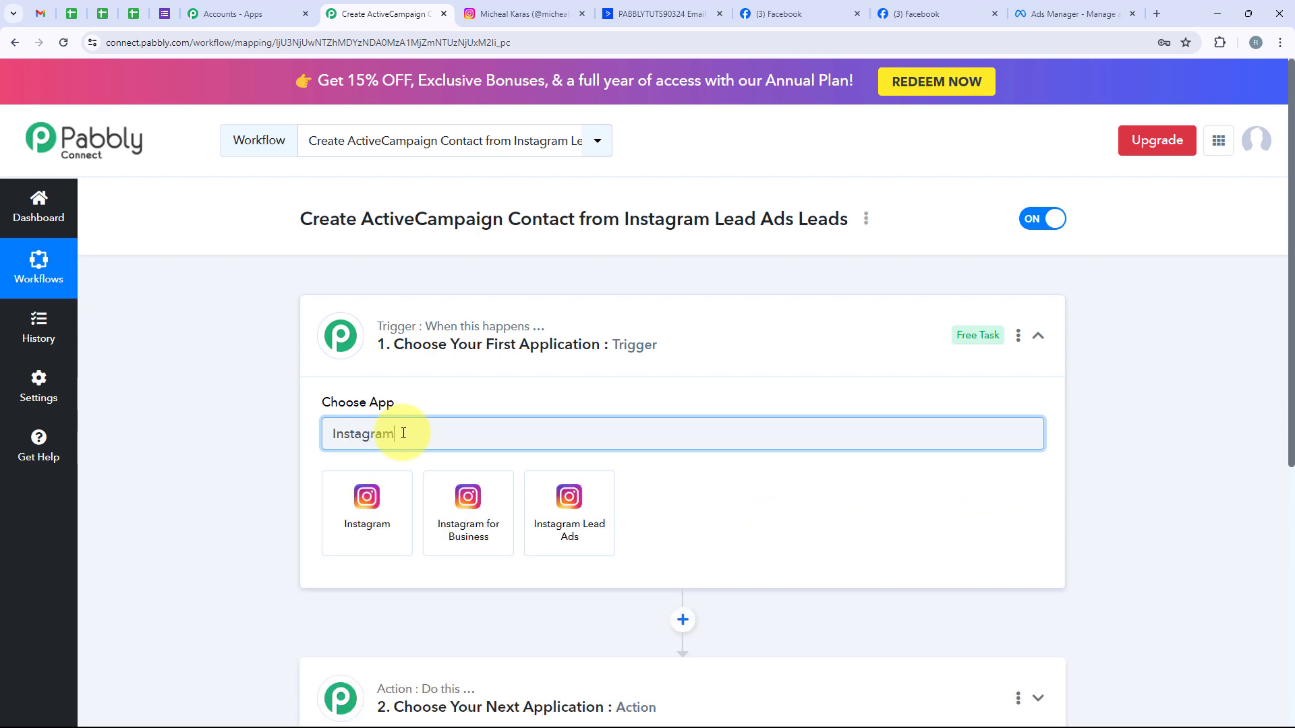
text( L)
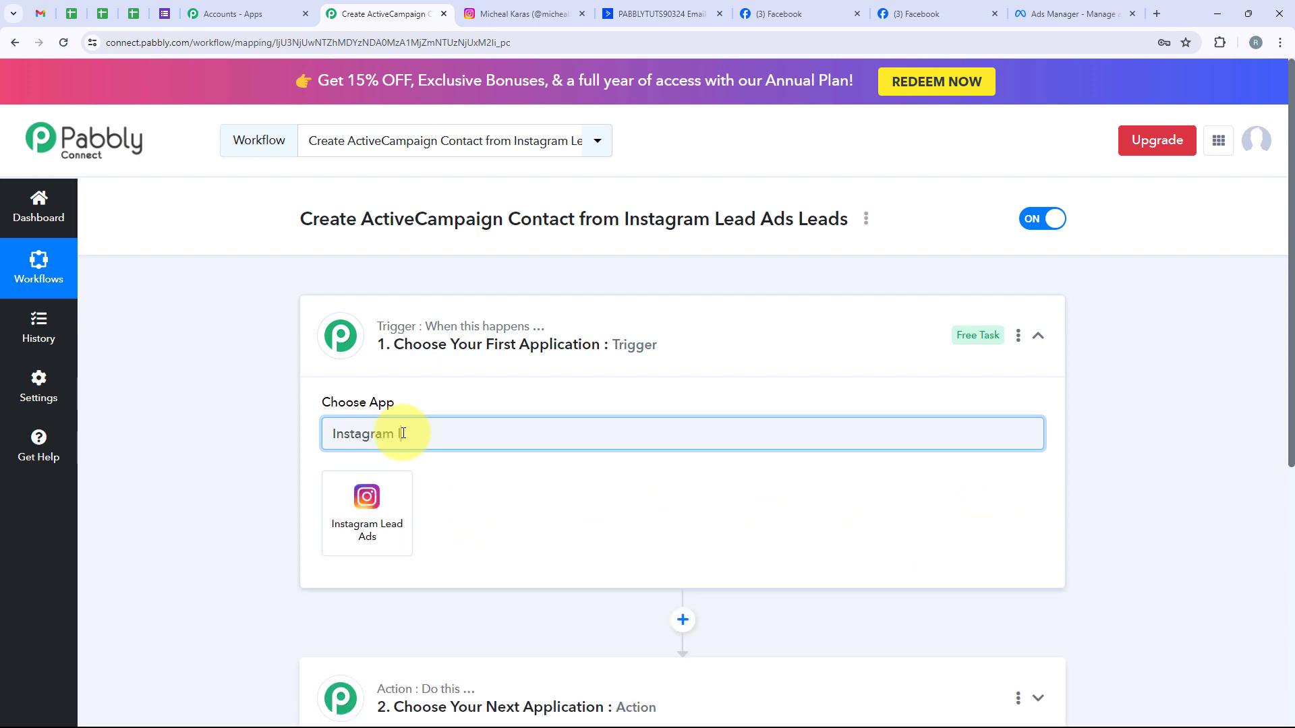
text(ead ads)
click(387, 480)
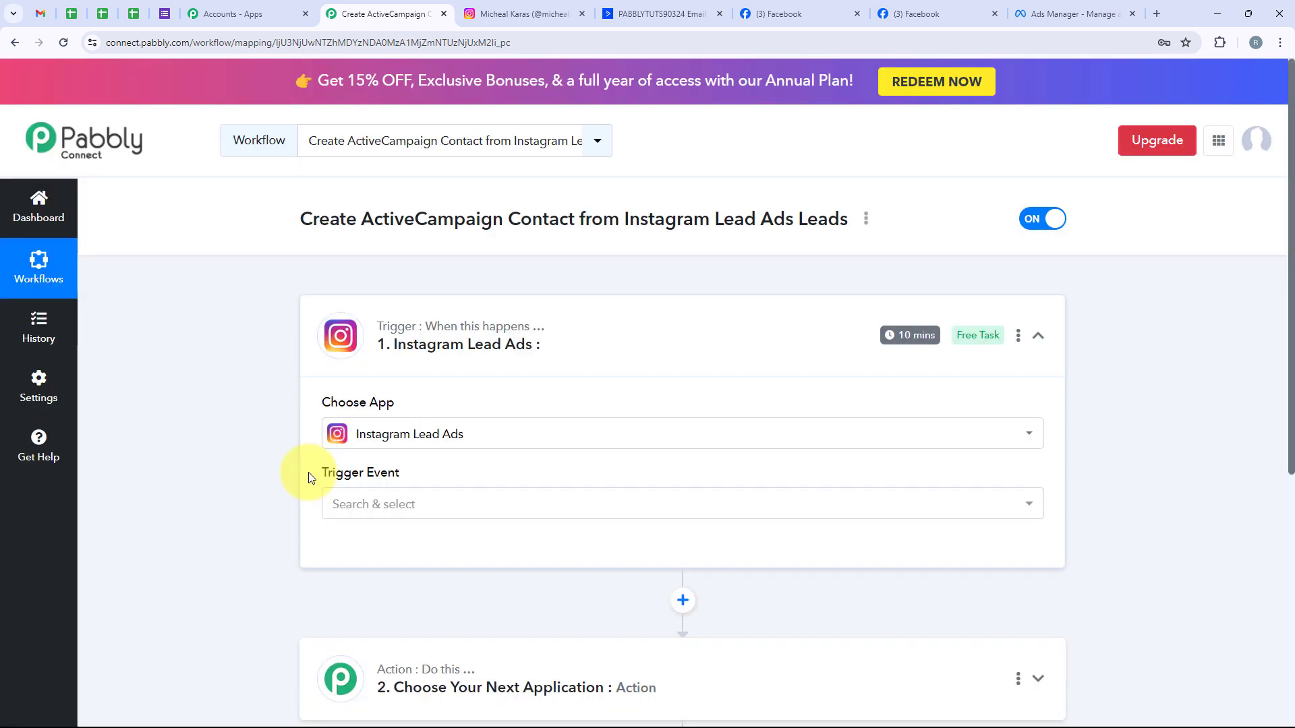
- Set the trigger event to New Lead (Instant)
drag(309, 478, 405, 479)
click(396, 508)
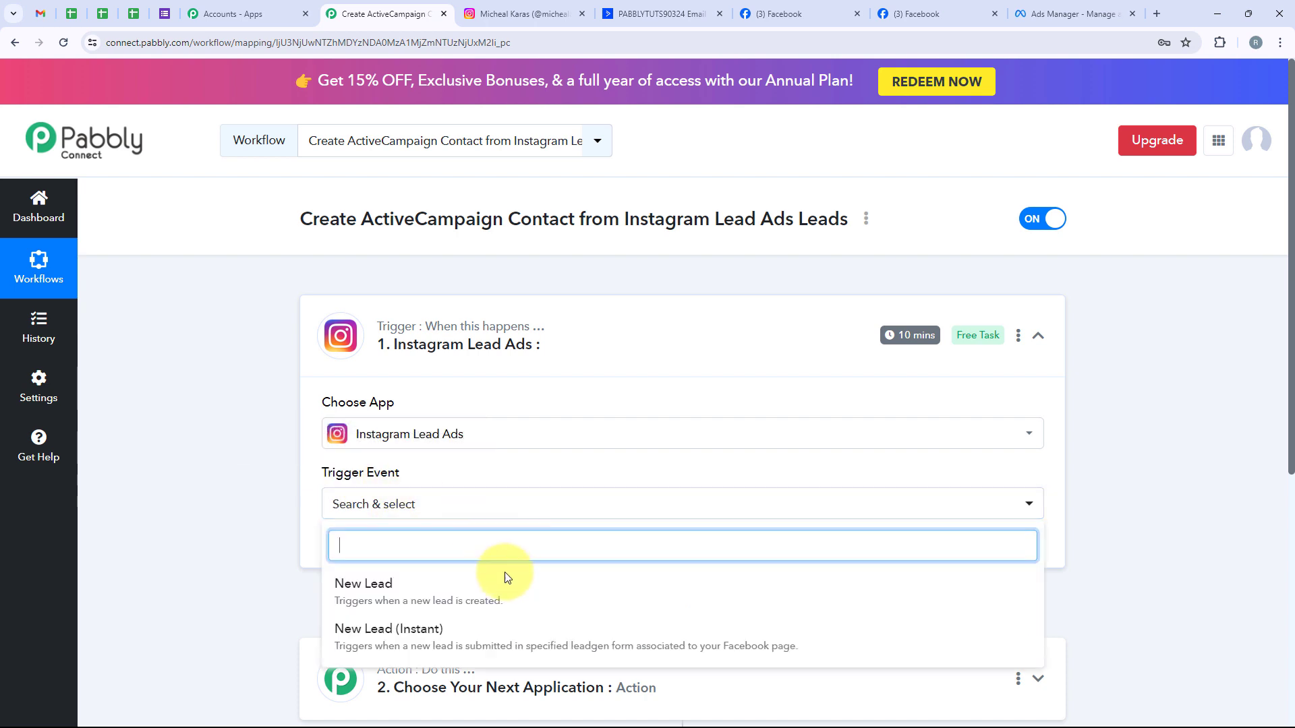
click(413, 635)
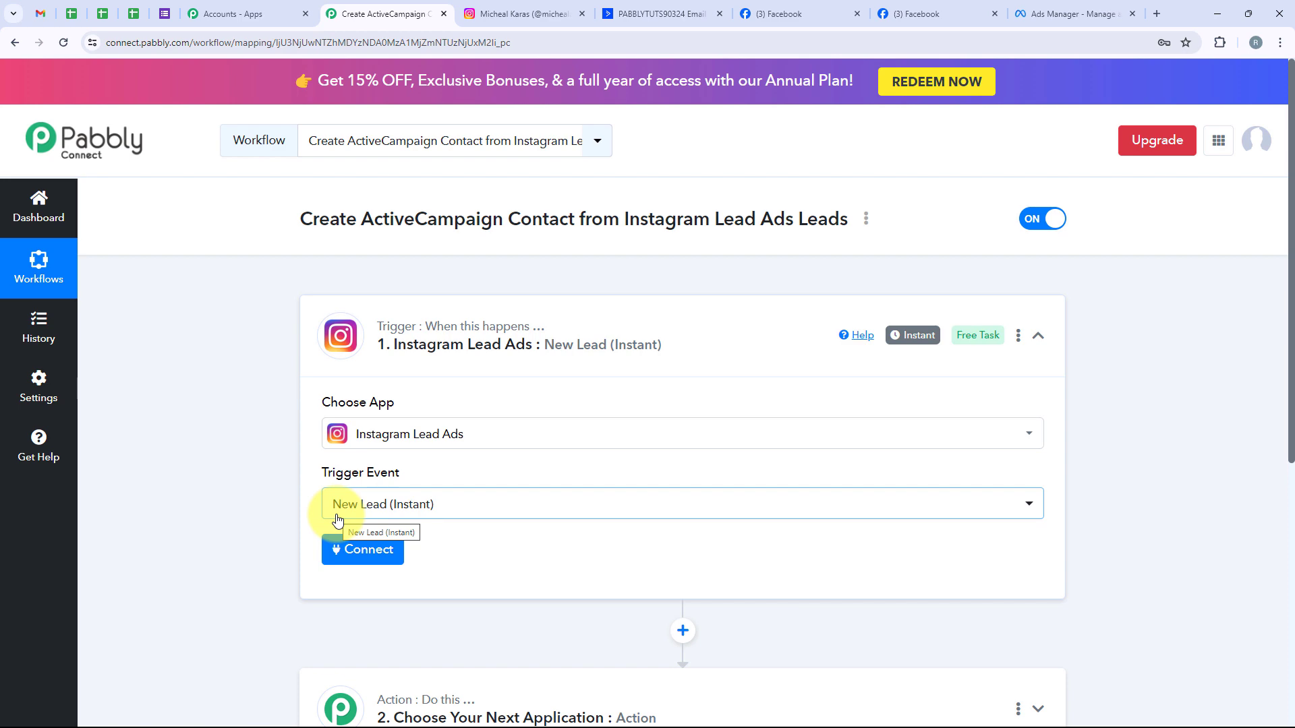
- Start adding a new Instagram Lead Ads connection for the trigger and request its Facebook authentication
click(365, 560)
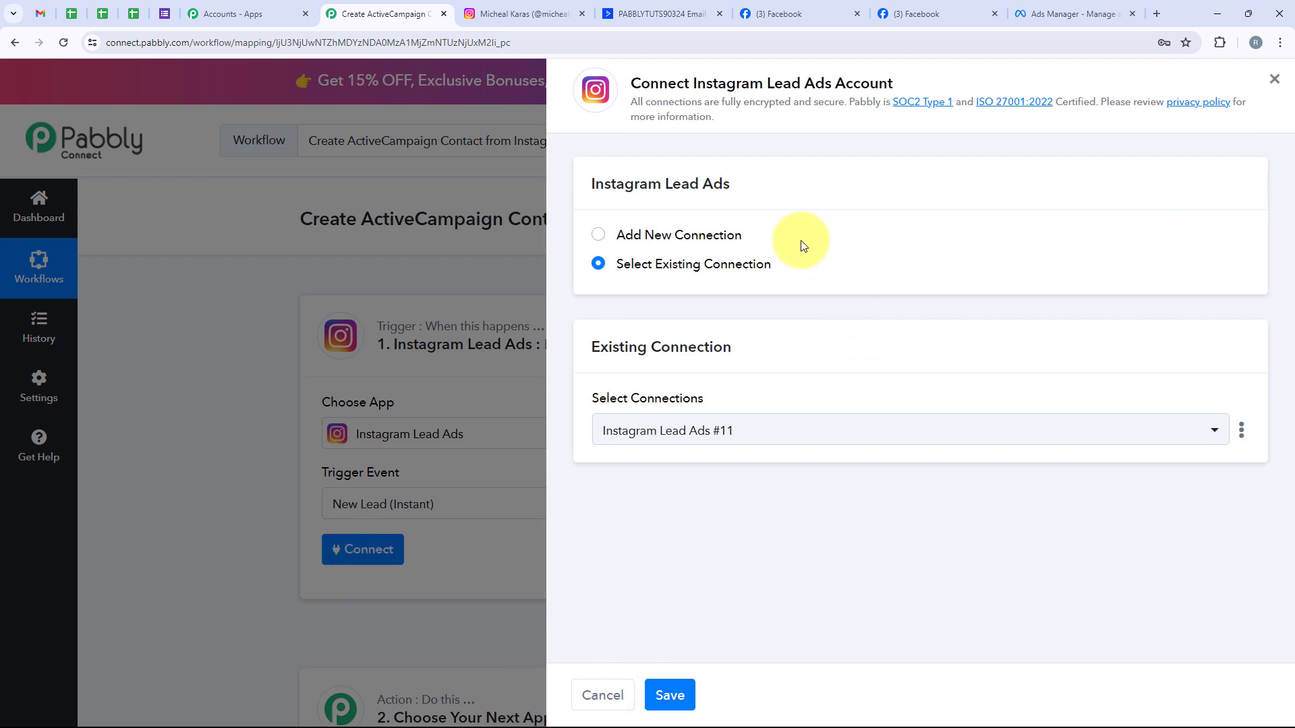
drag(803, 239, 610, 235)
drag(789, 270, 615, 273)
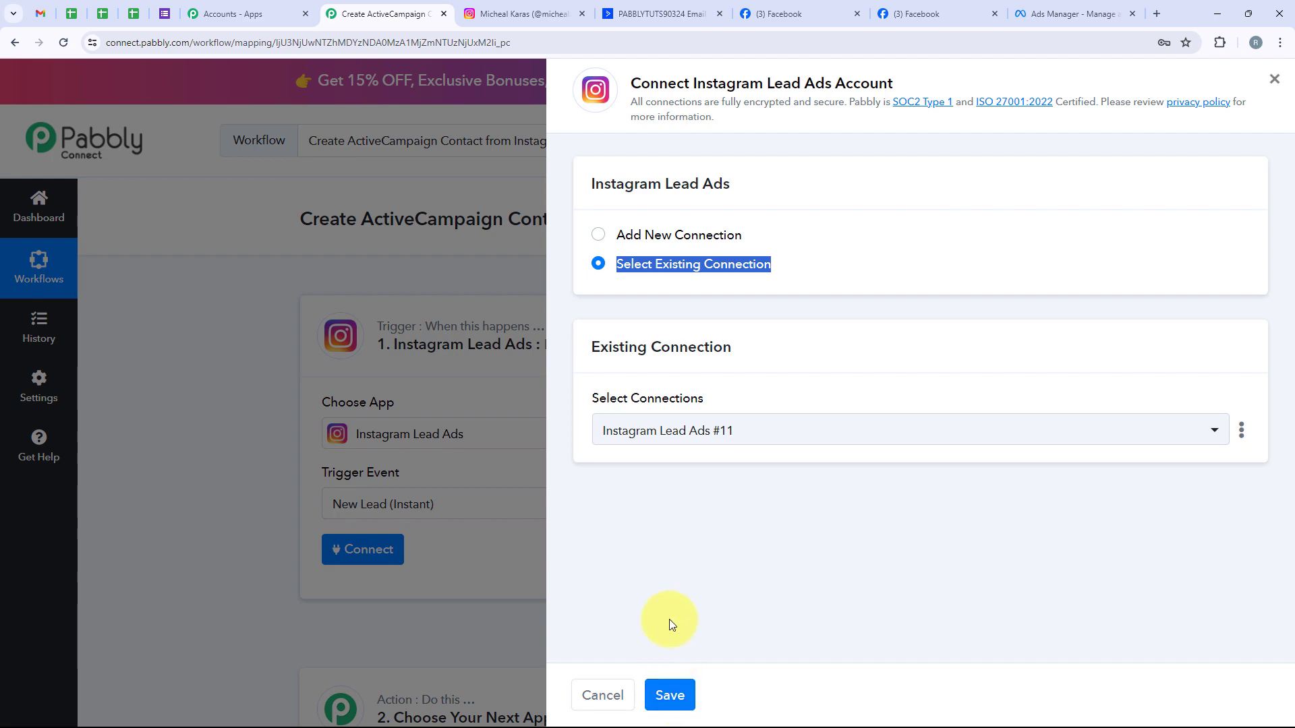
click(599, 234)
click(701, 446)
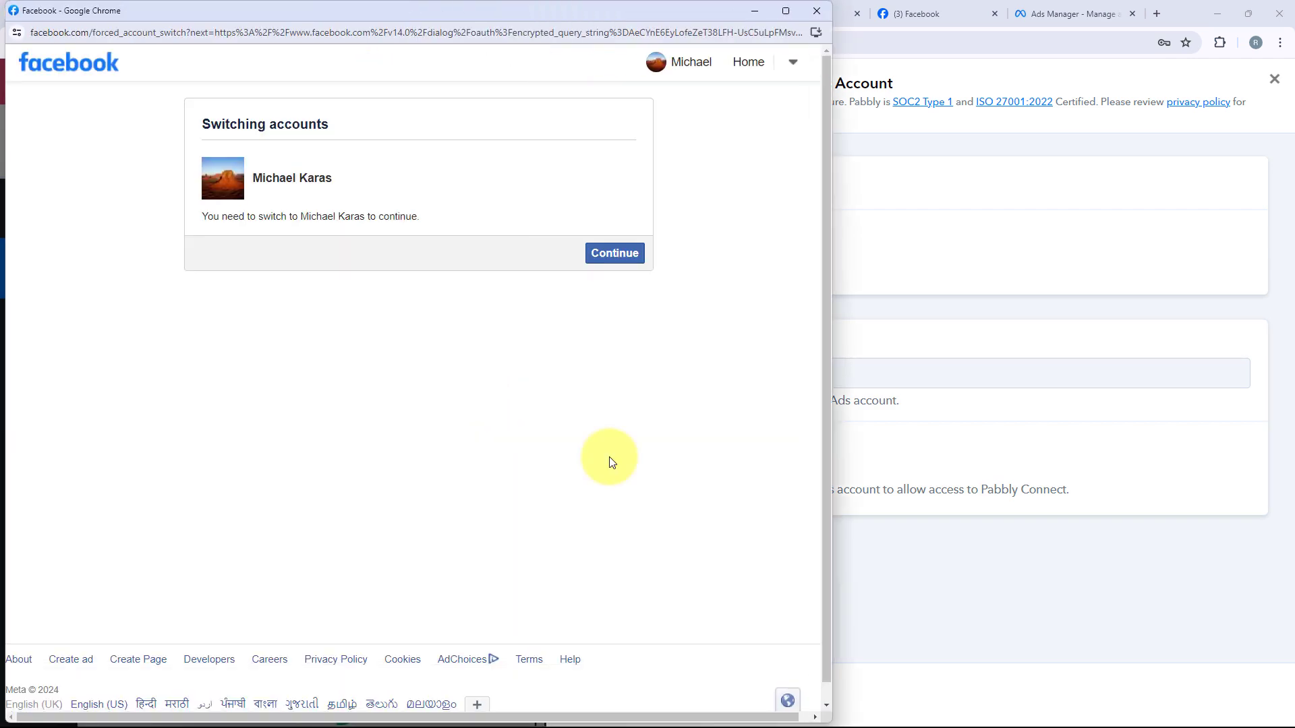
- Check the linked Instagram account in the Facebook settings and the New Leads ad in Ads Manager
click(743, 17)
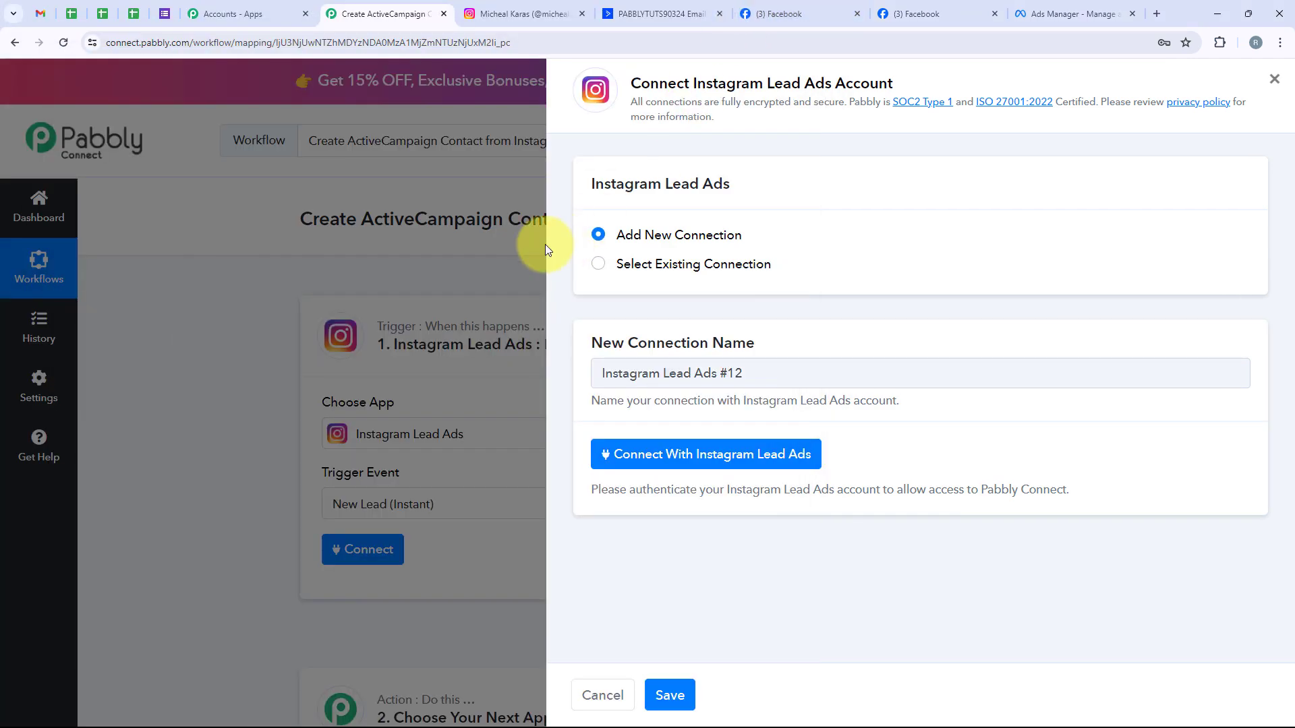
click(914, 13)
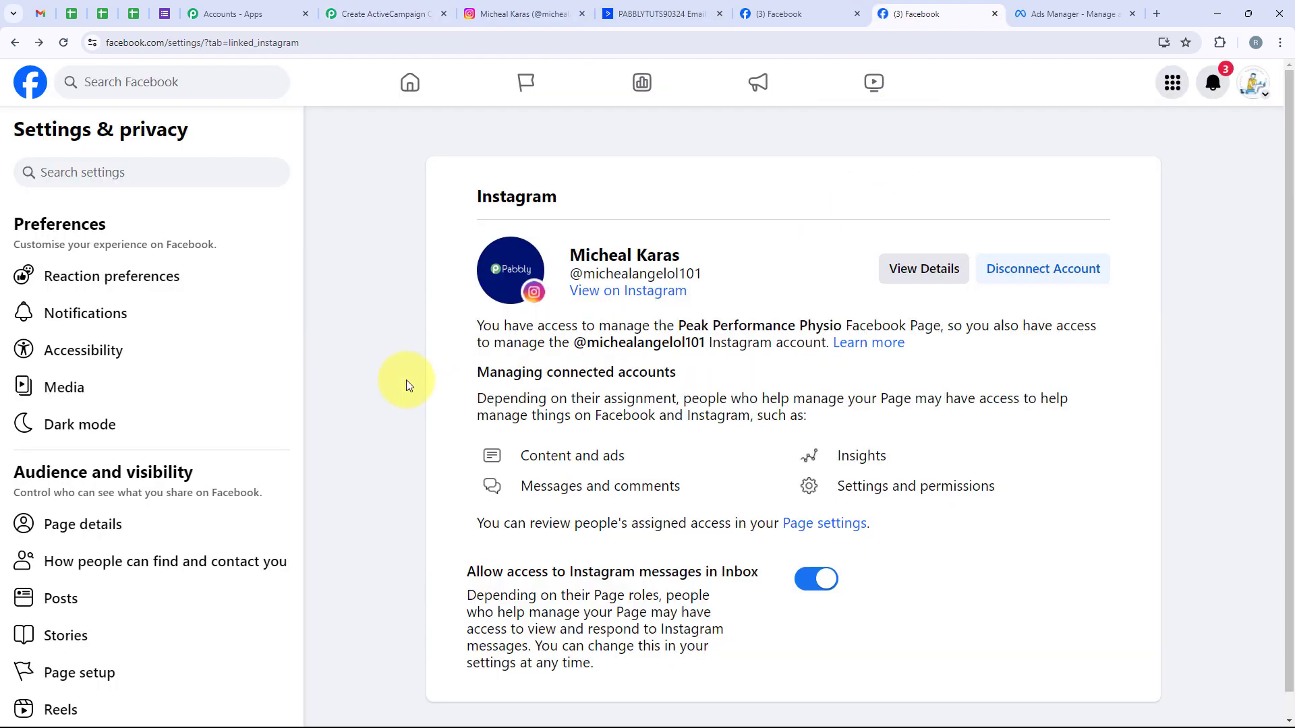
click(1099, 14)
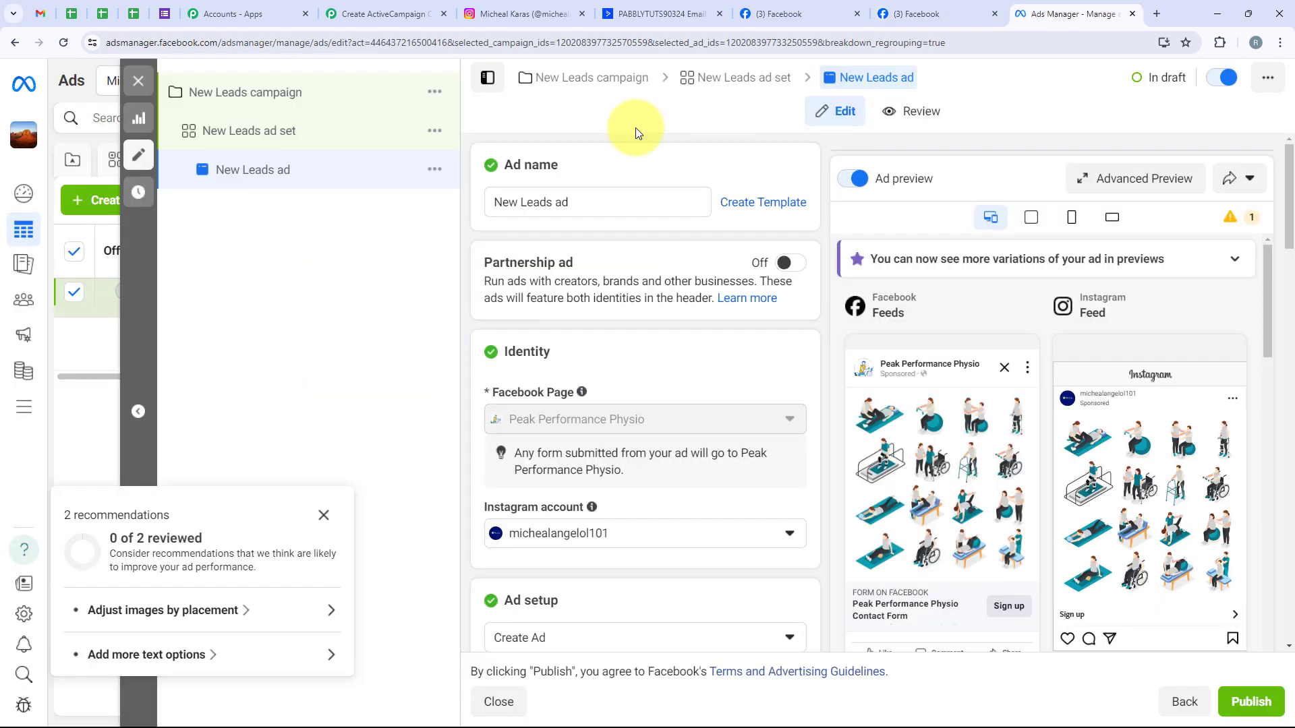
- Return to the Pabbly Connect workflow and authenticate the new Instagram Lead Ads connection by continuing with the requested Facebook account
click(398, 14)
click(634, 459)
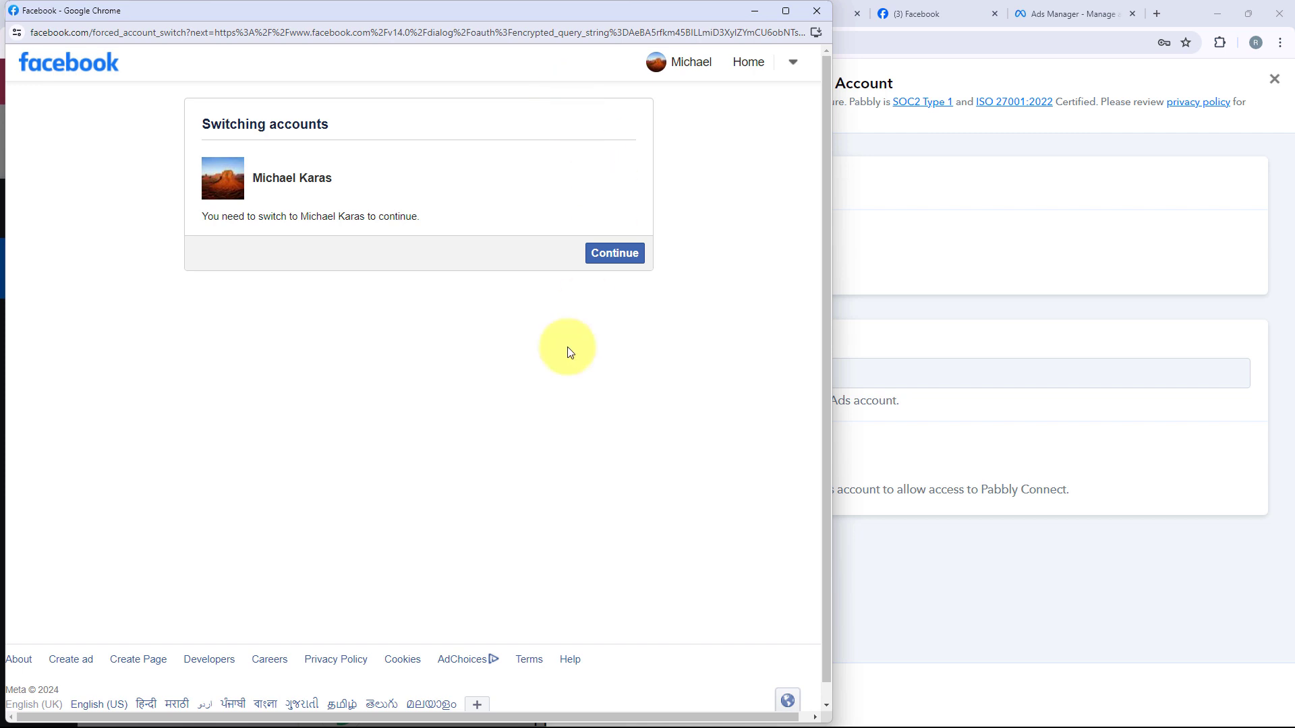
click(614, 253)
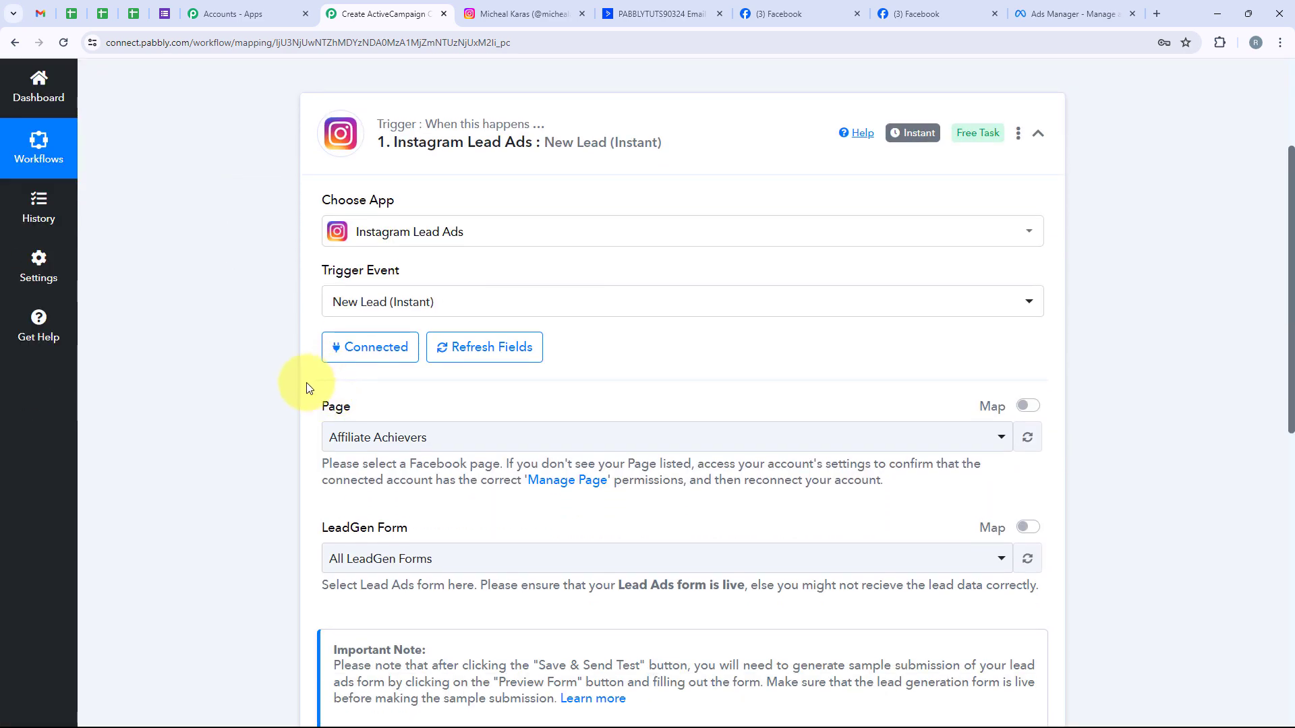
- Check the managed page's name on Facebook and set the trigger's Page to Peak Performance Physio
drag(309, 405, 357, 407)
drag(298, 532, 413, 530)
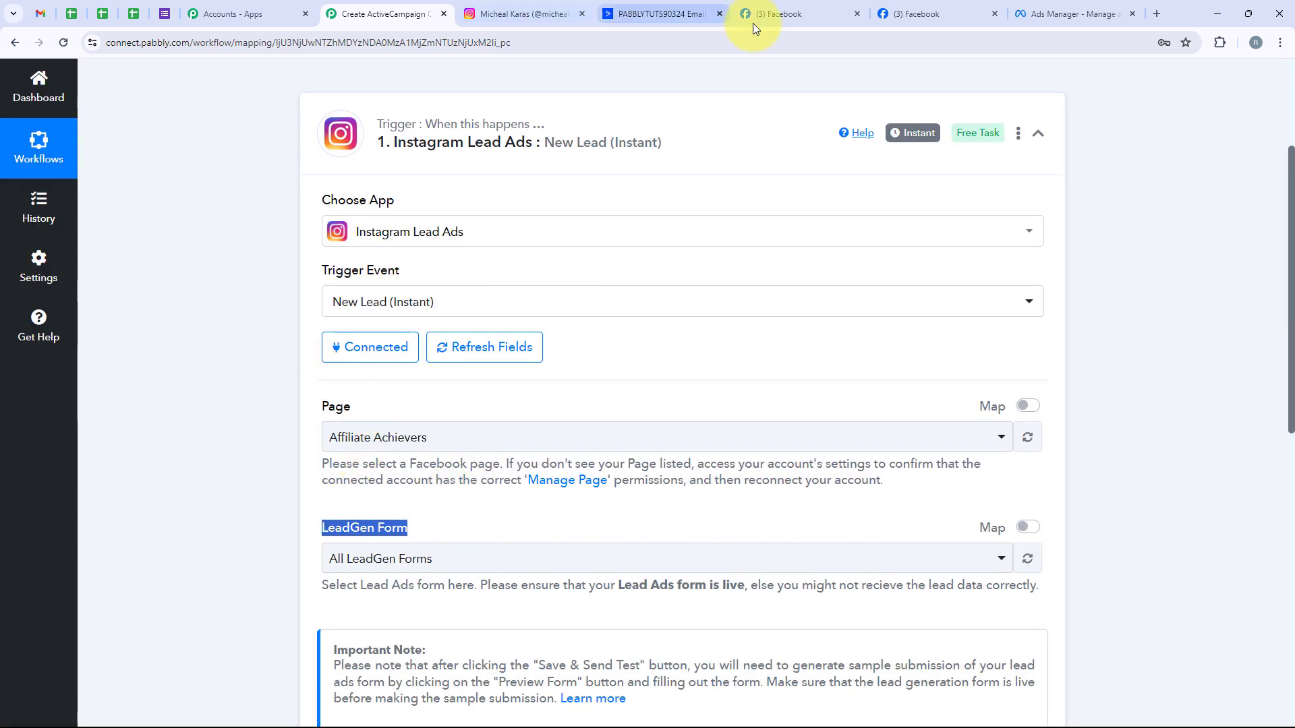
click(782, 22)
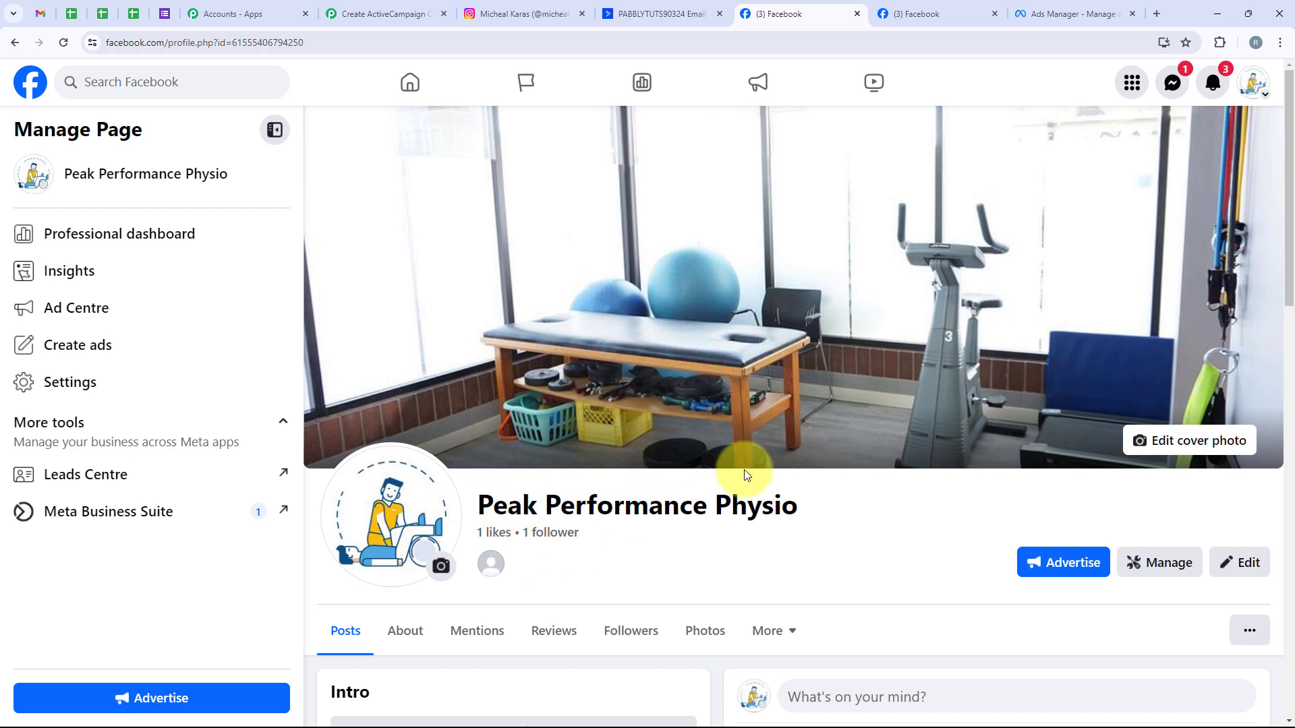
click(381, 13)
click(378, 437)
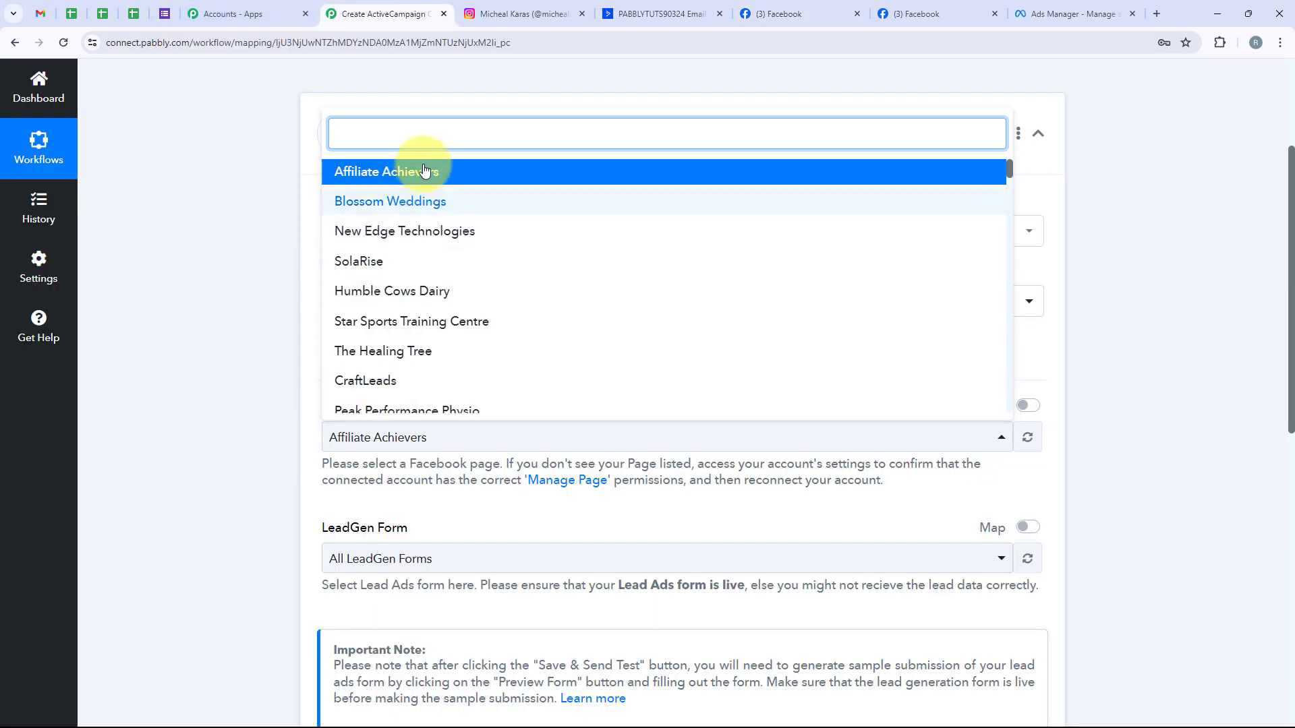
click(448, 410)
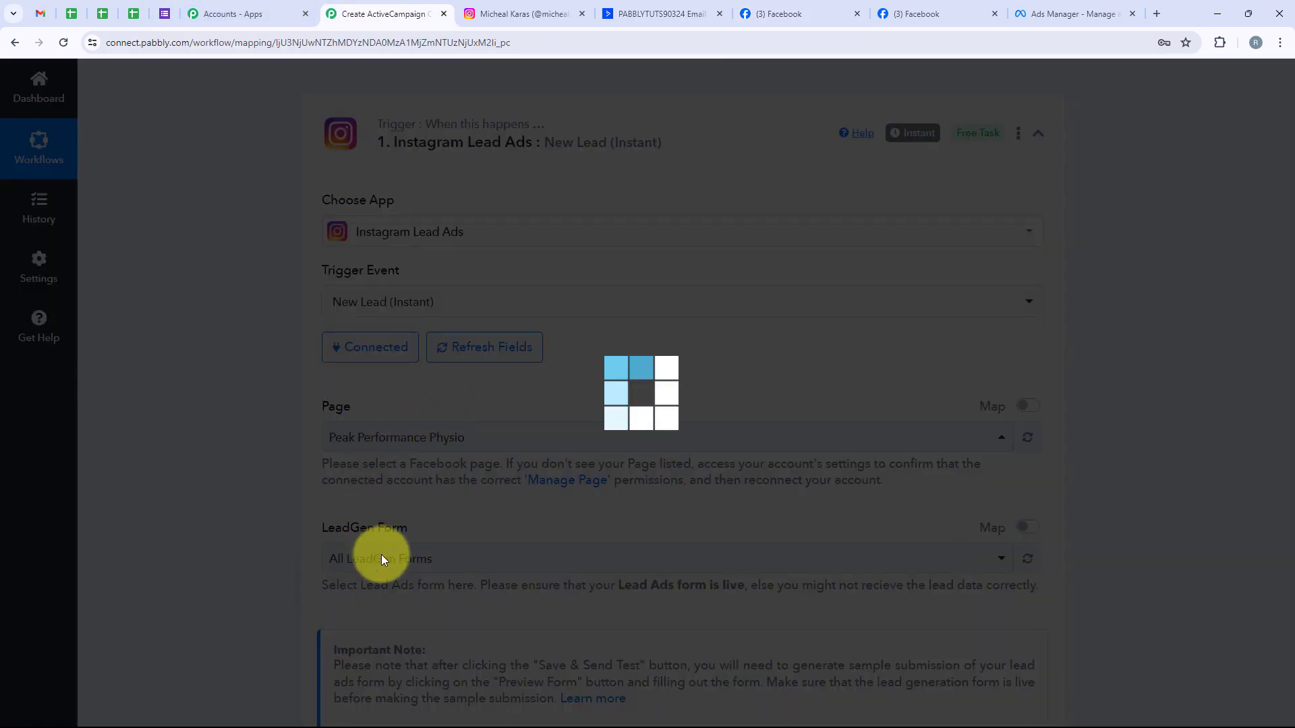
- Set the trigger's LeadGen Form to Instagram Lead Ads
drag(323, 528, 440, 534)
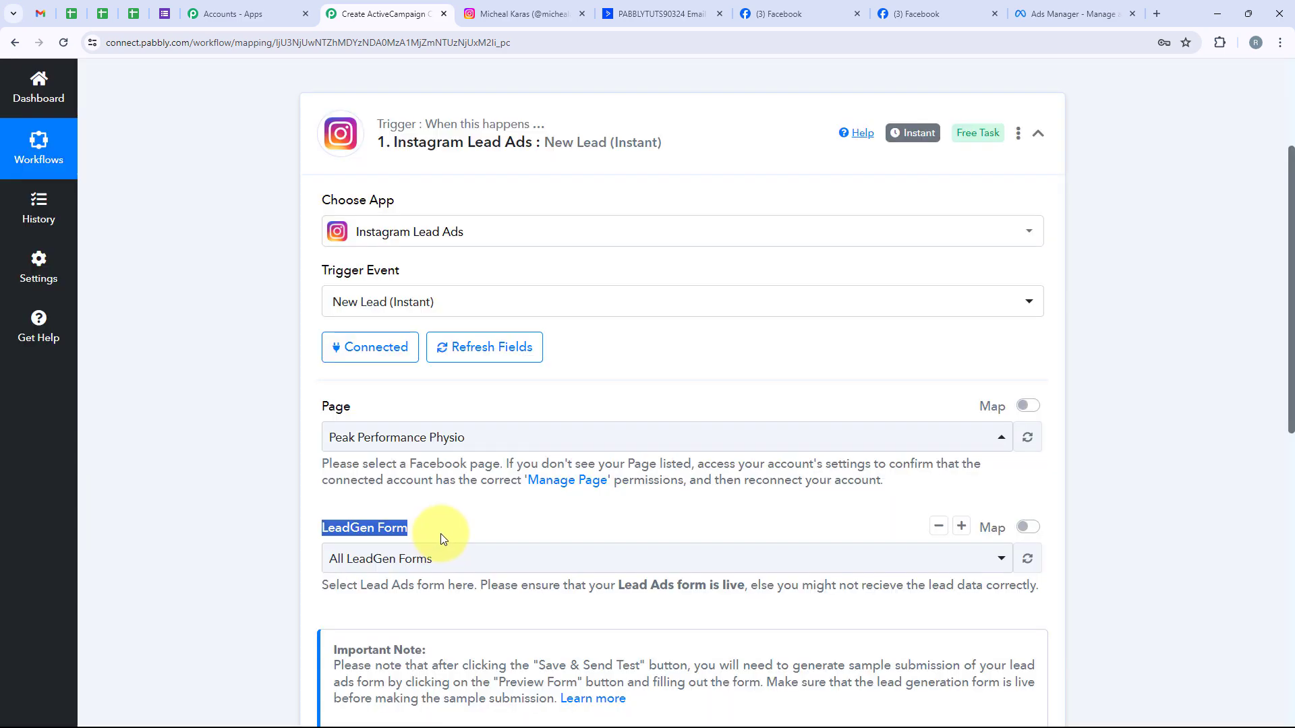
click(370, 559)
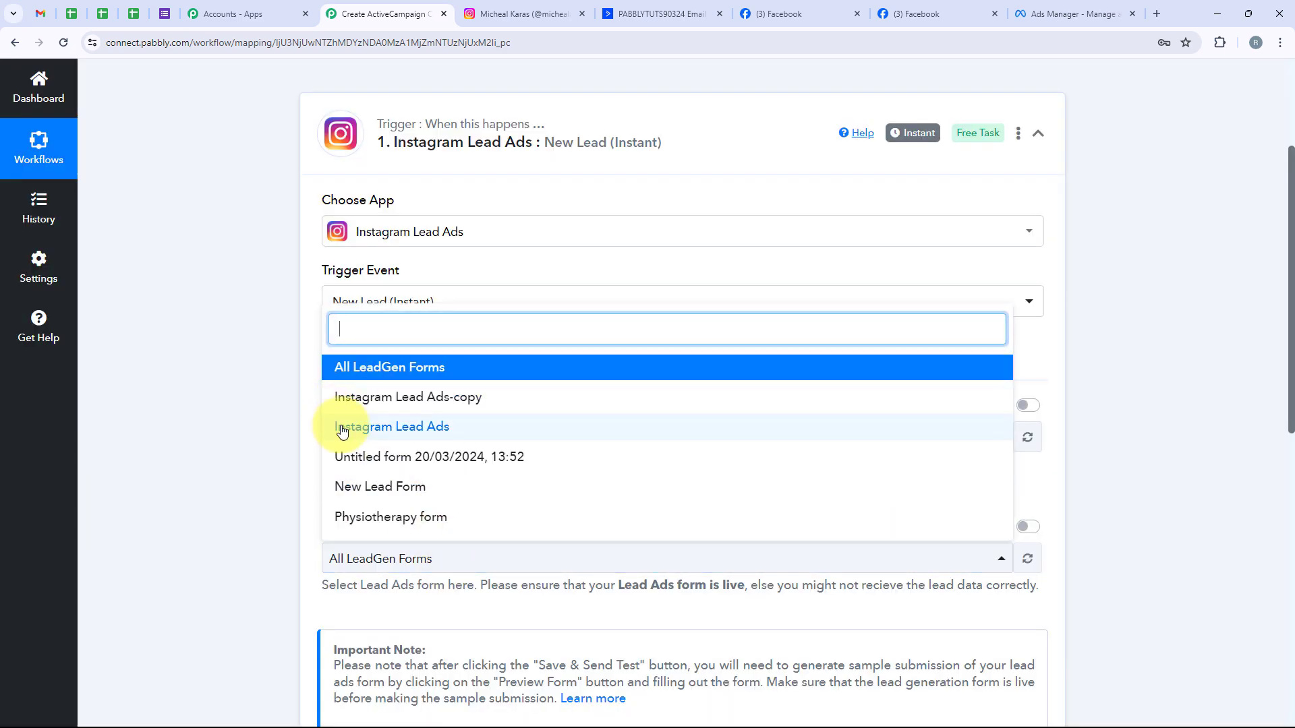
click(412, 435)
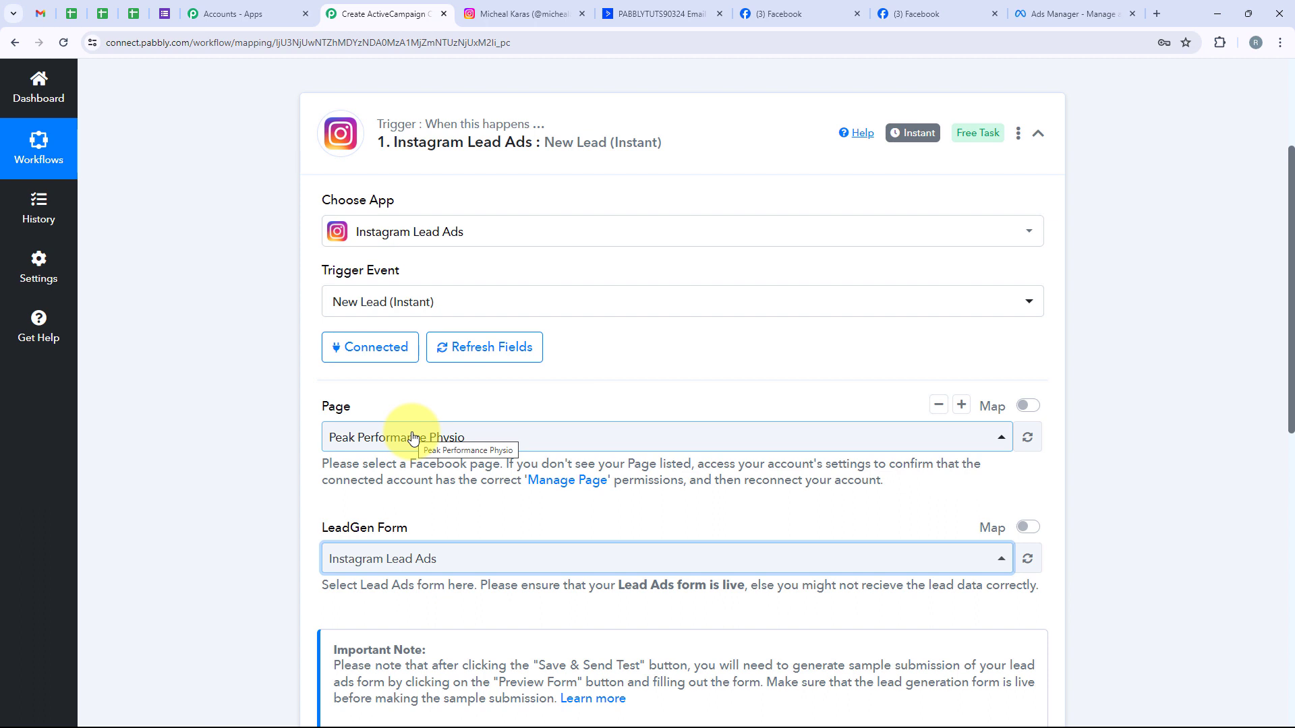
scroll(413, 437, down, 2)
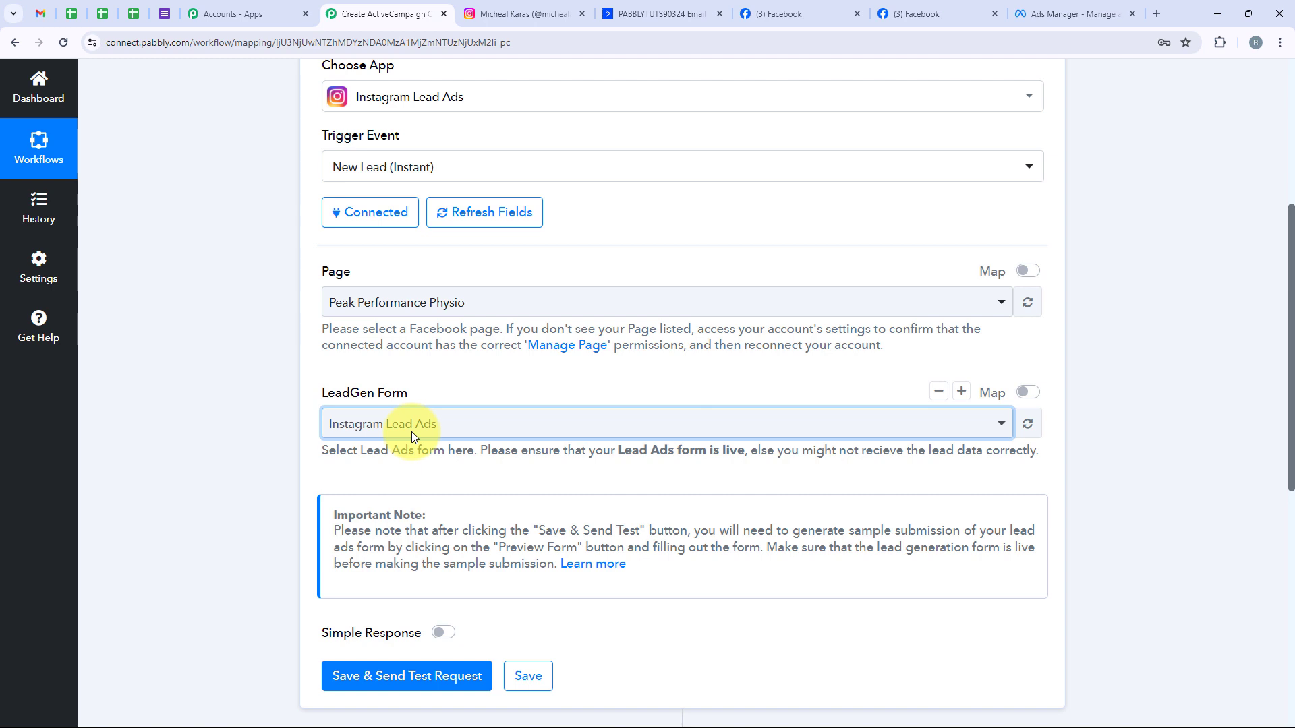
click(411, 431)
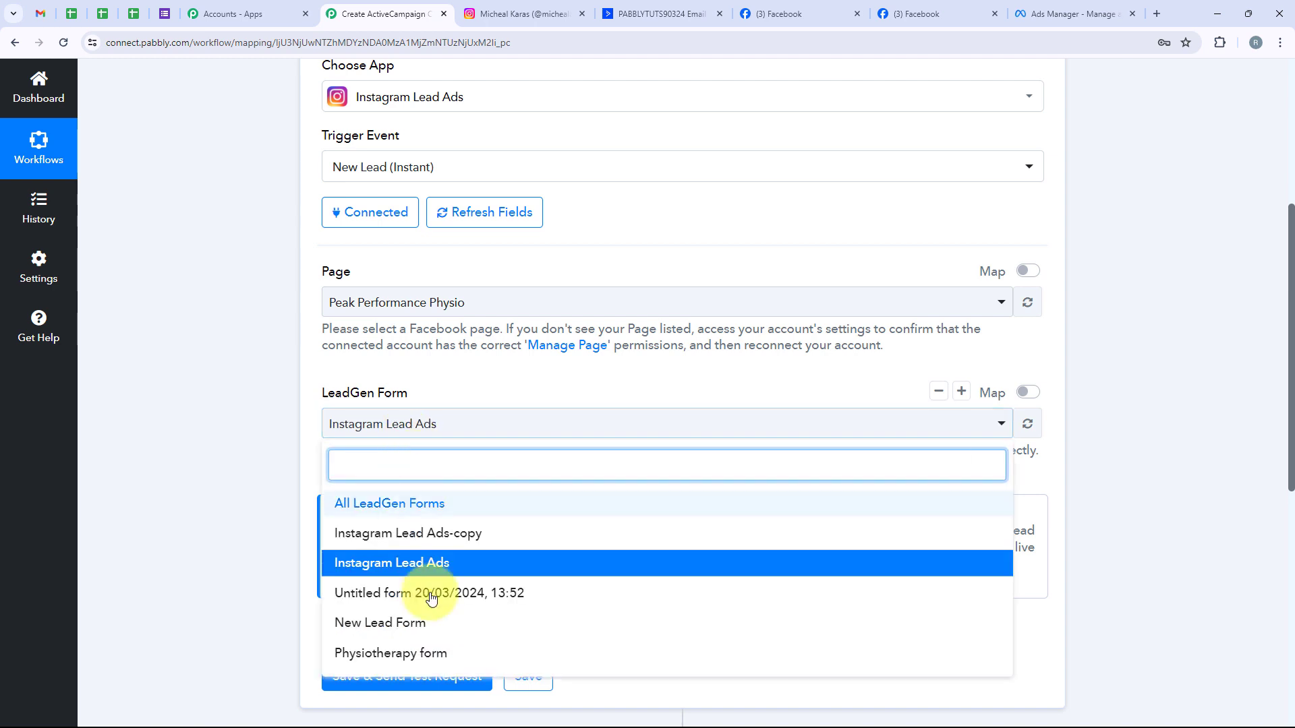
click(199, 410)
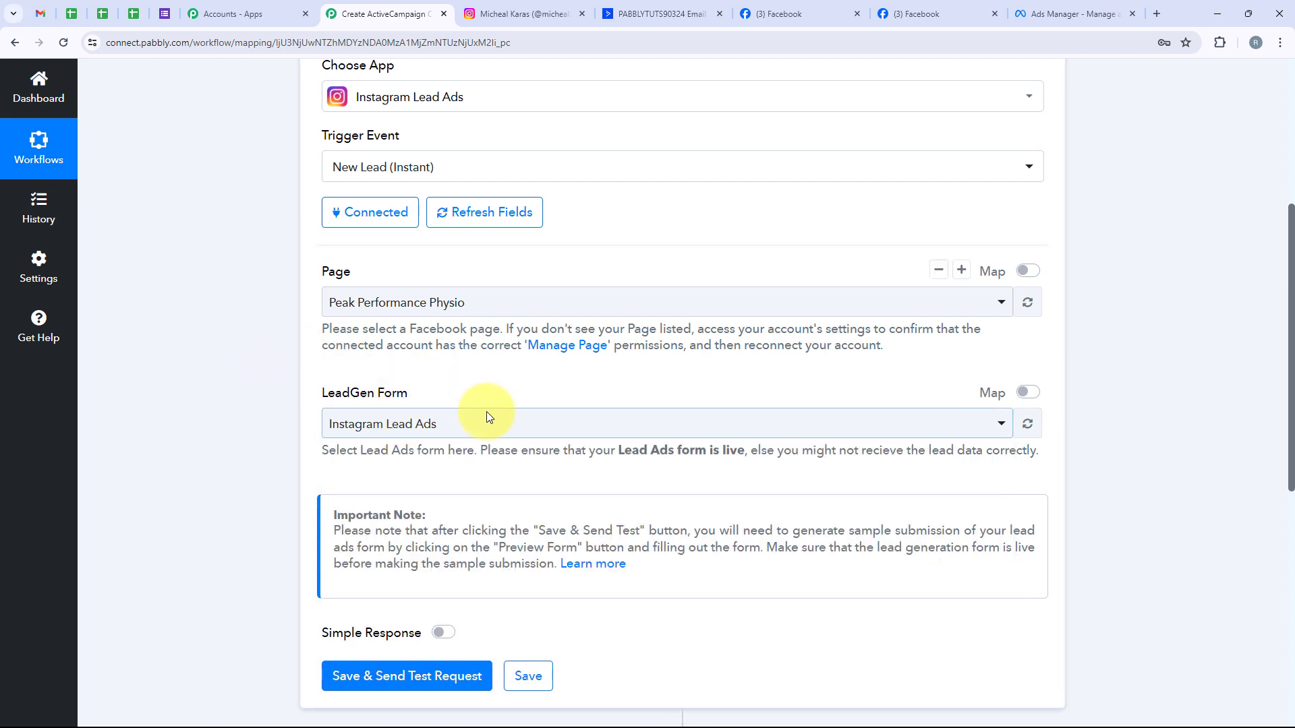
- Save the Instagram Lead Ads trigger and send a test request so it waits for a webhook response
scroll(495, 425, down, 1)
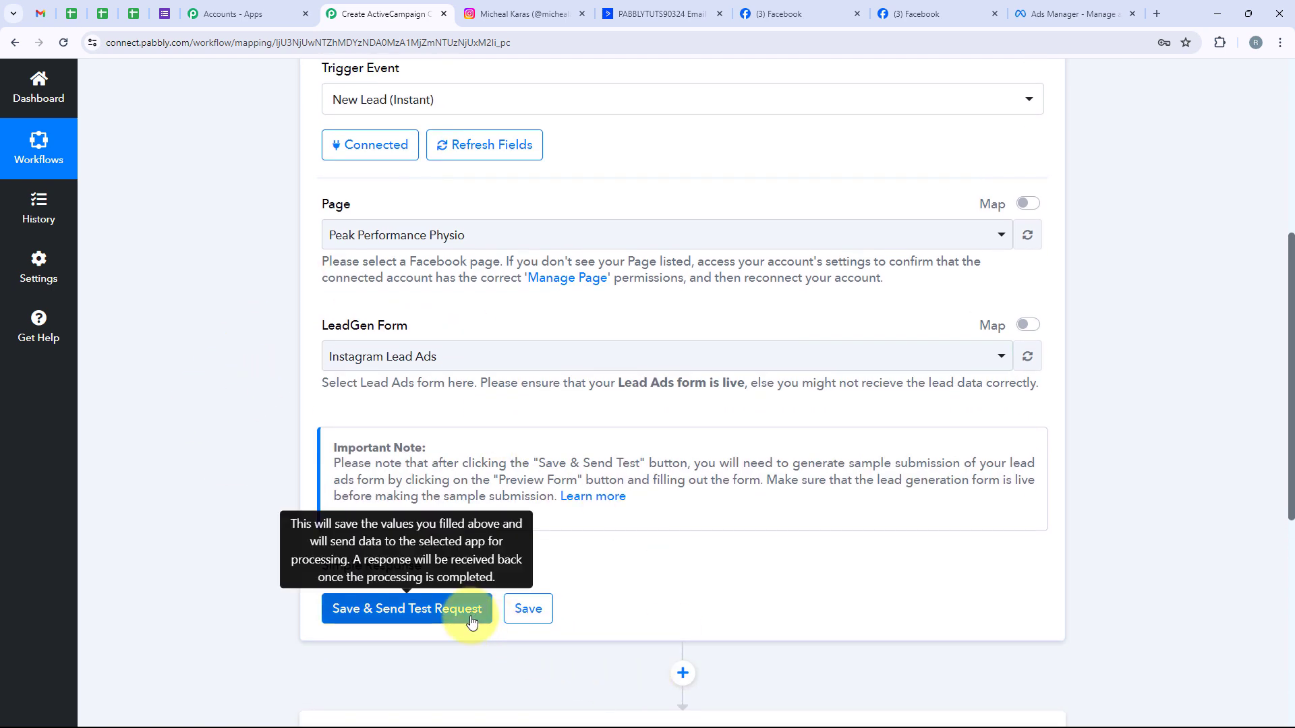
click(409, 609)
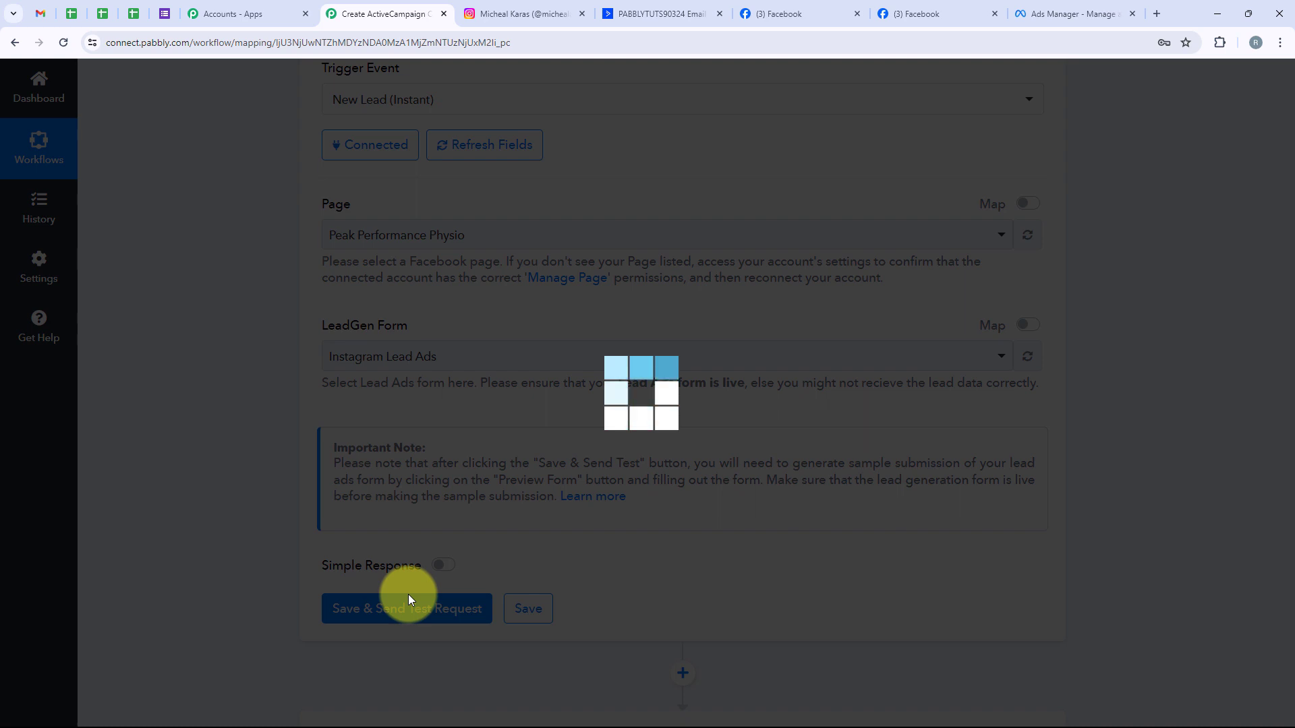
scroll(390, 484, down, 1)
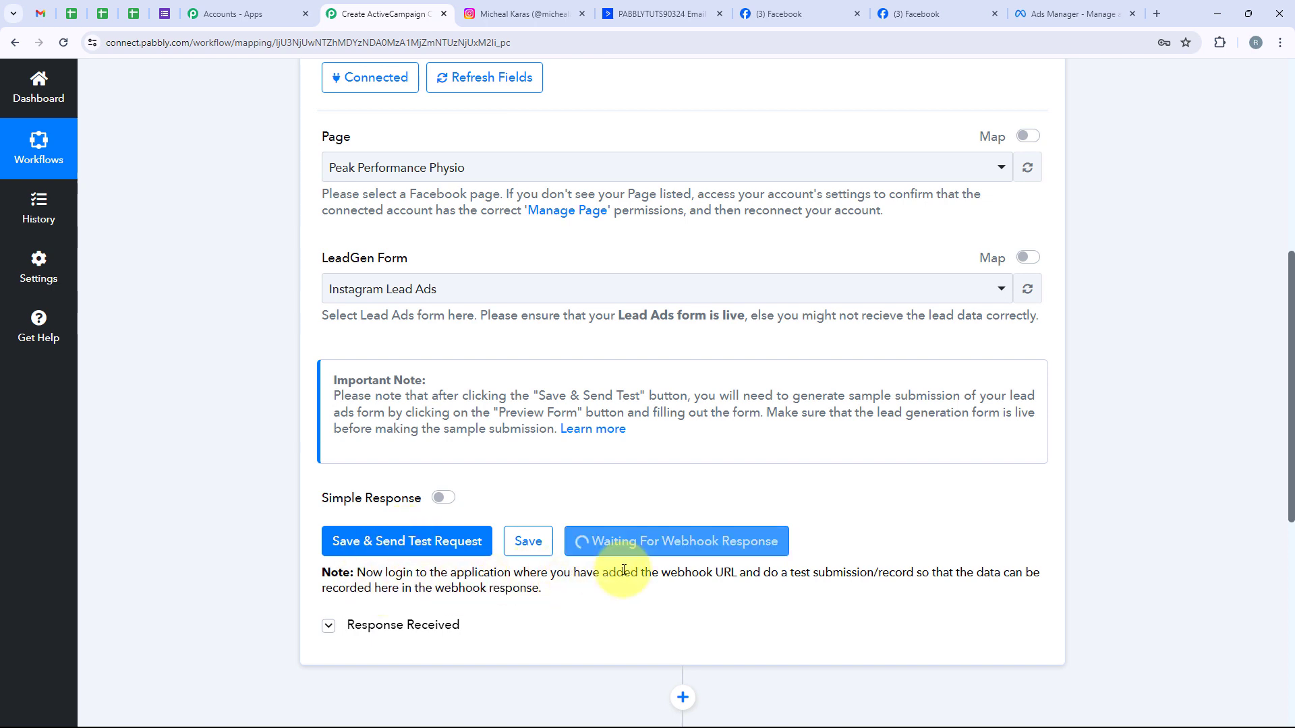
drag(762, 574, 918, 579)
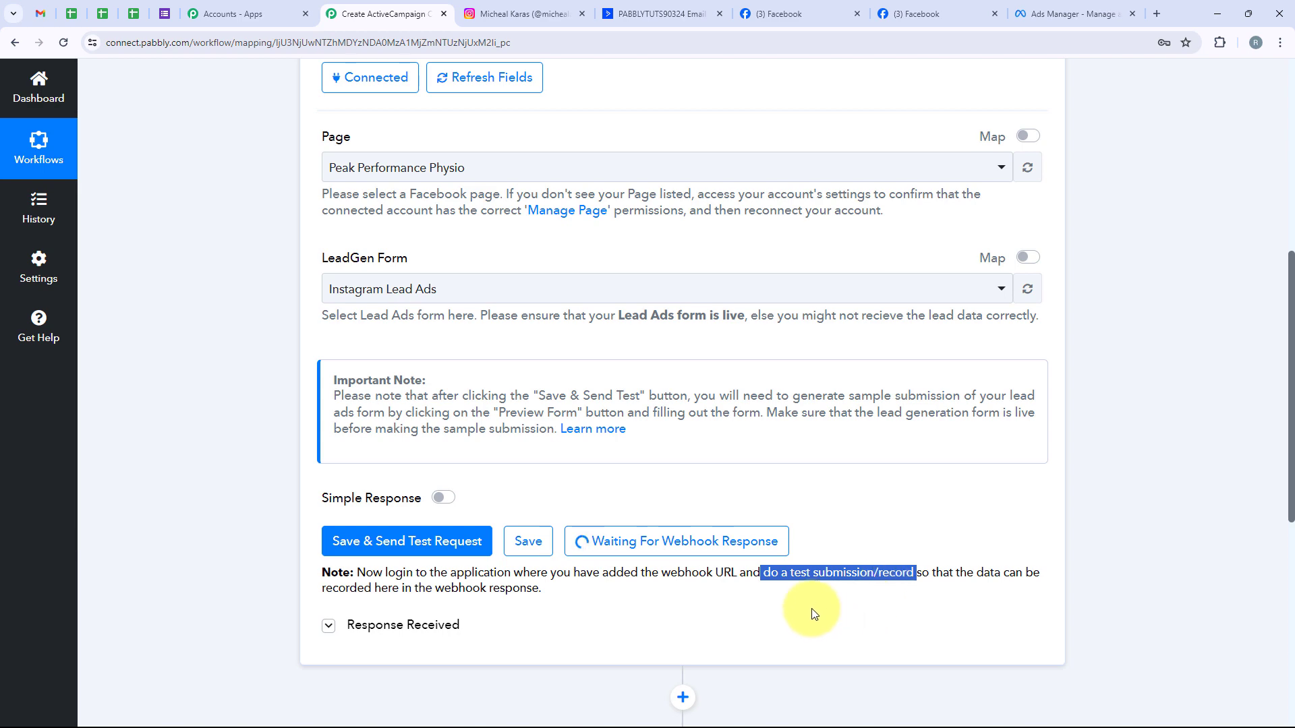
click(796, 596)
- Check the publishing status of the New Leads ad in Ads Manager and return to the Pabbly Connect workflow
click(1029, 12)
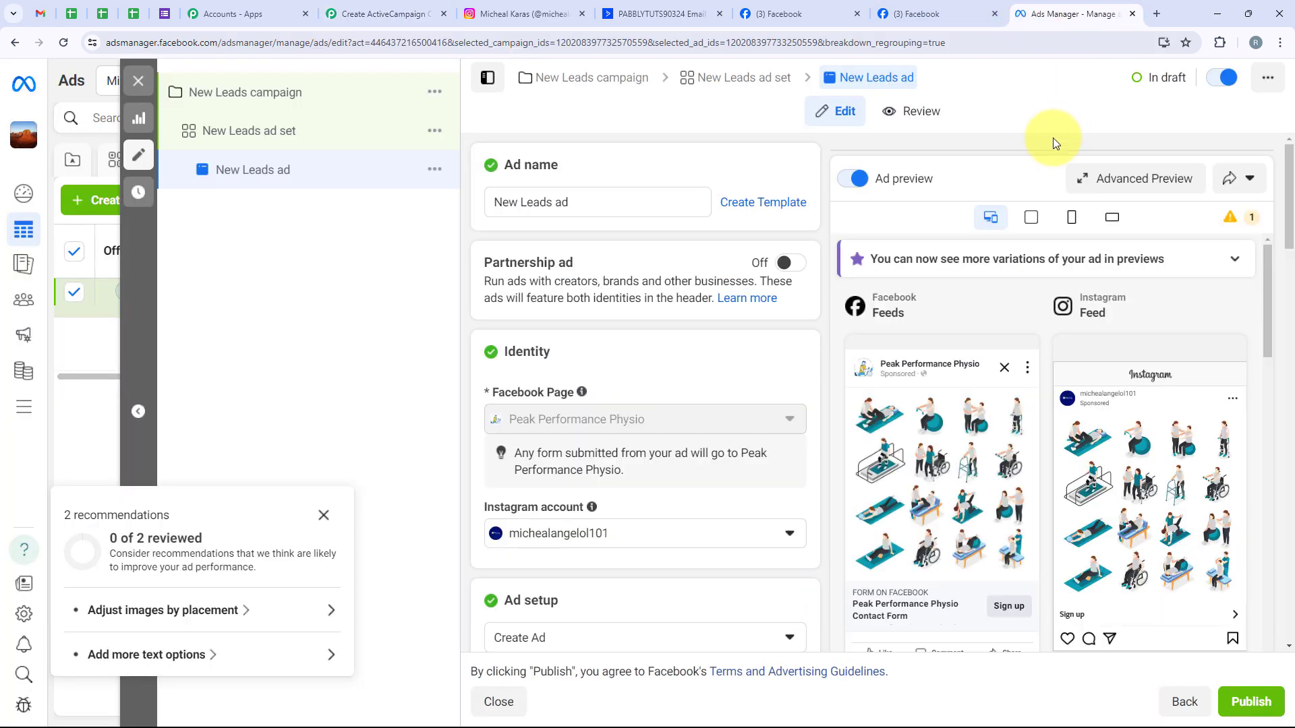
drag(1147, 85, 1186, 78)
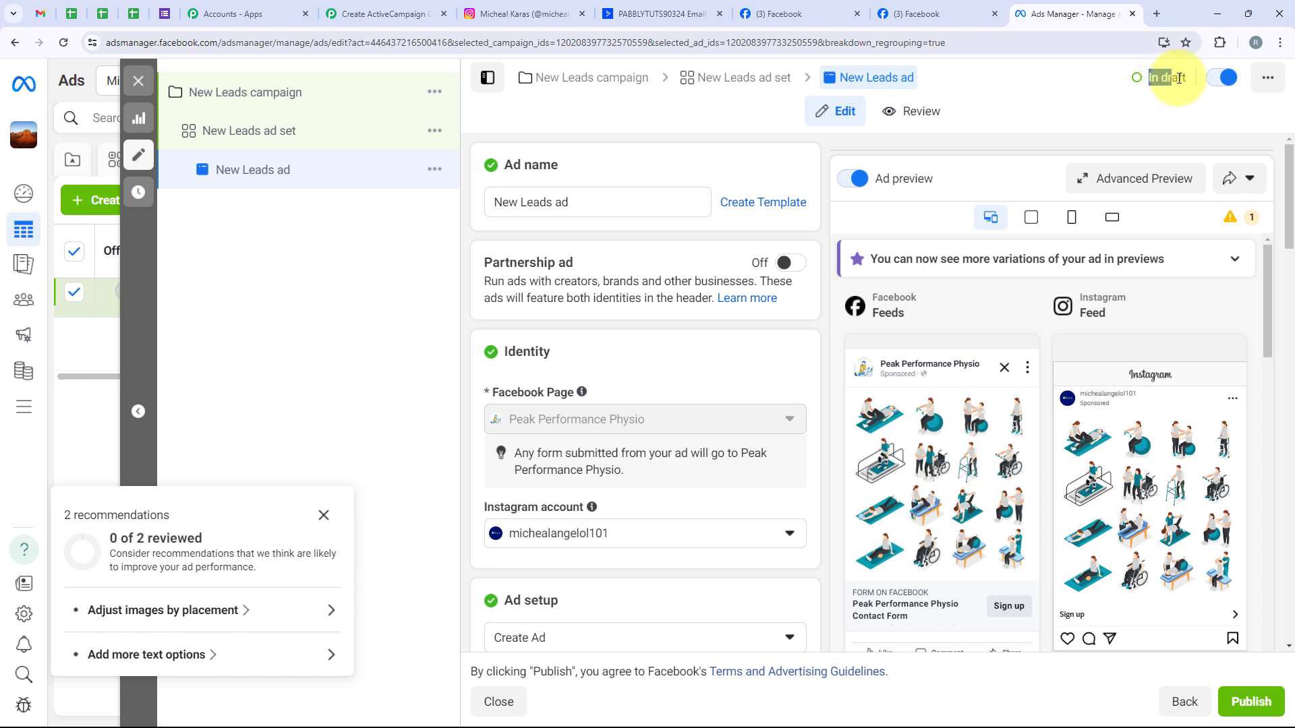
click(318, 302)
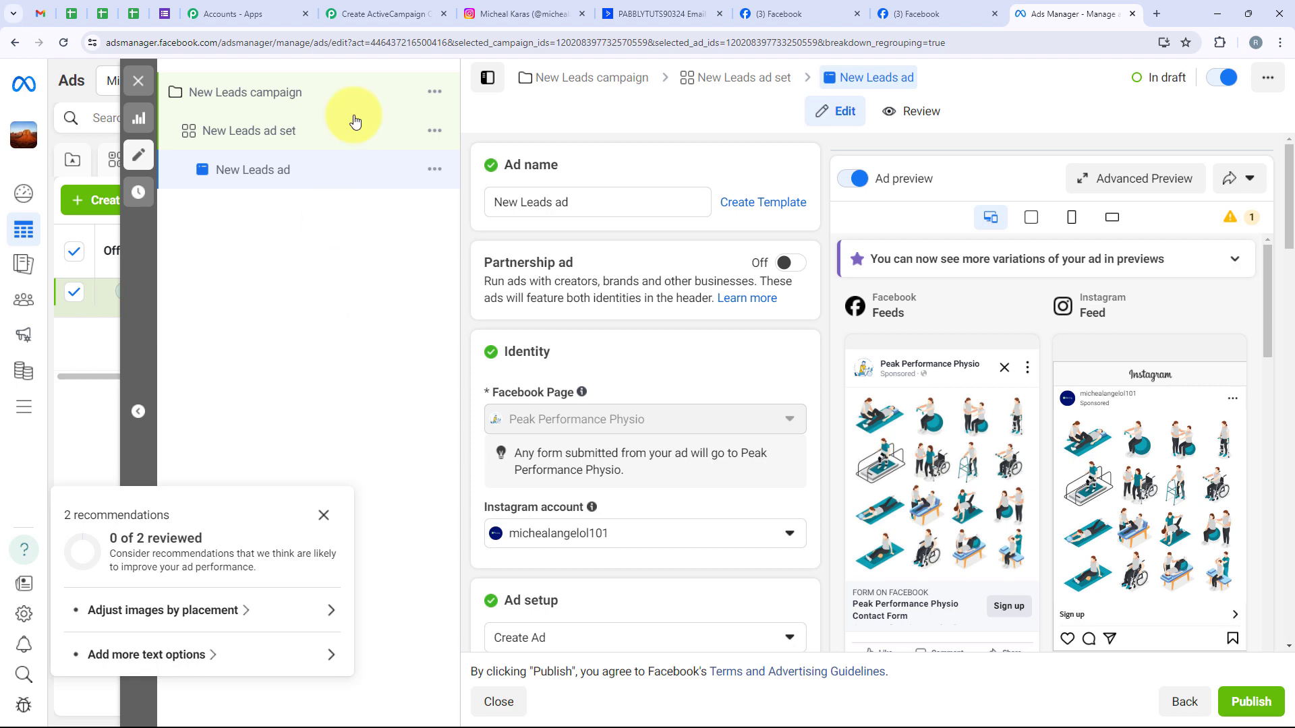
click(347, 16)
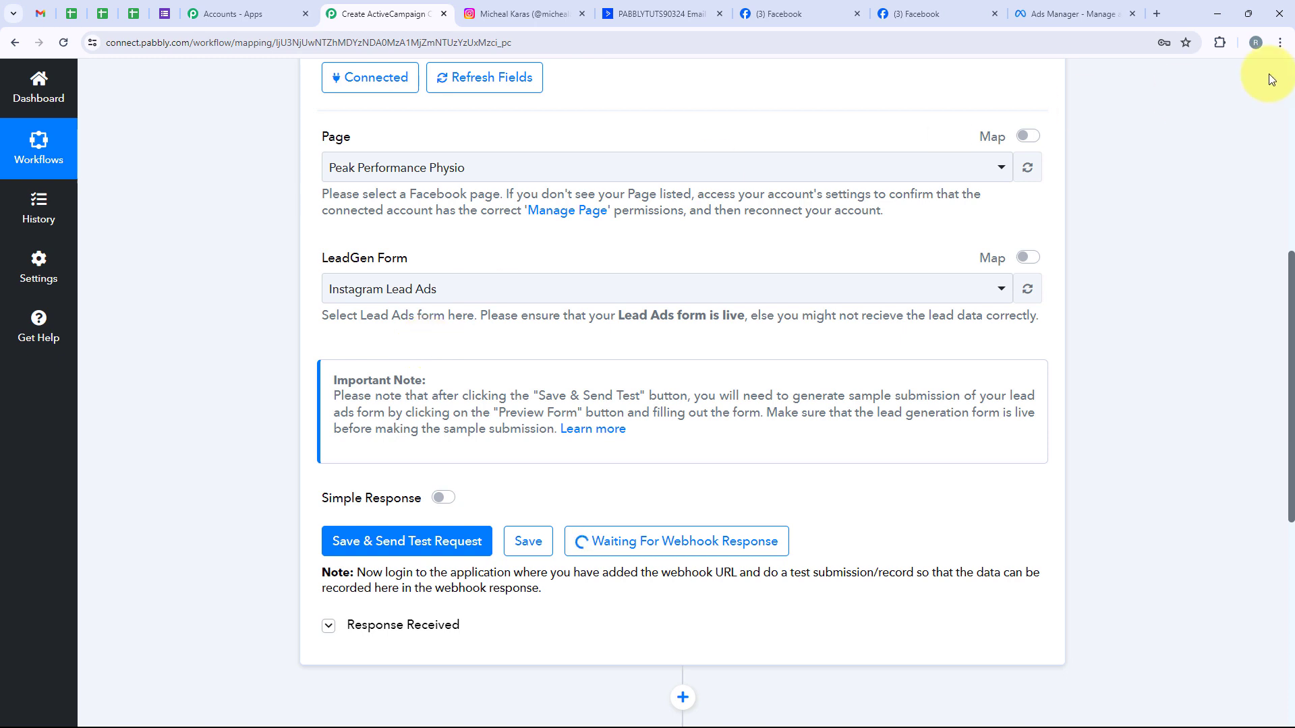
- Search Google for "meta for developers" in a new browser tab and open the Meta for Developers site
click(1156, 13)
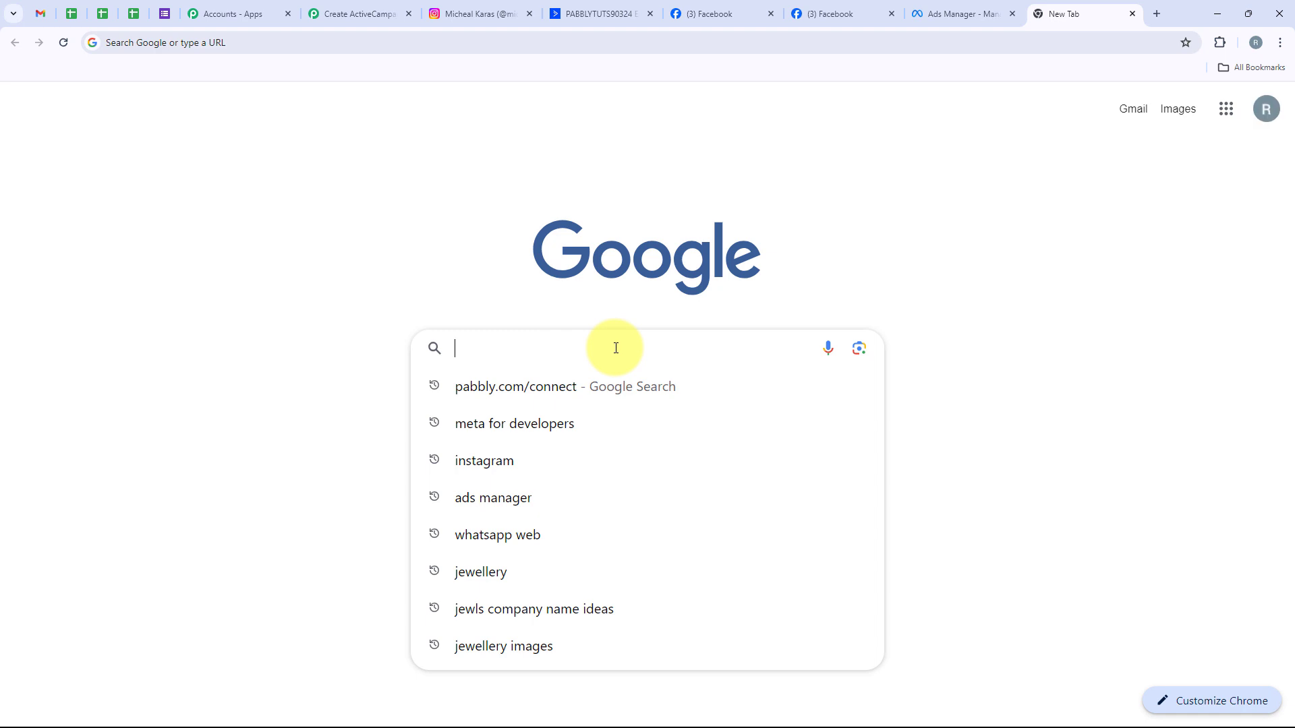
text(Me)
key(End)
key(Return)
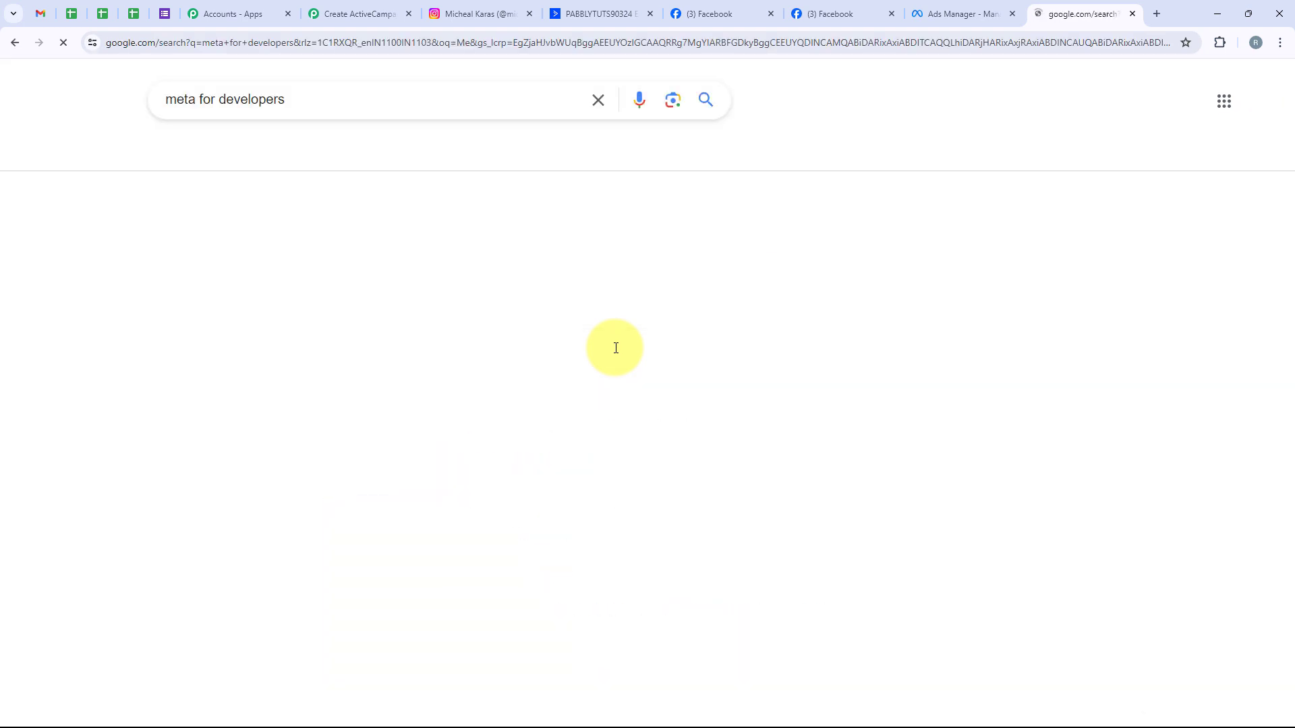
click(180, 309)
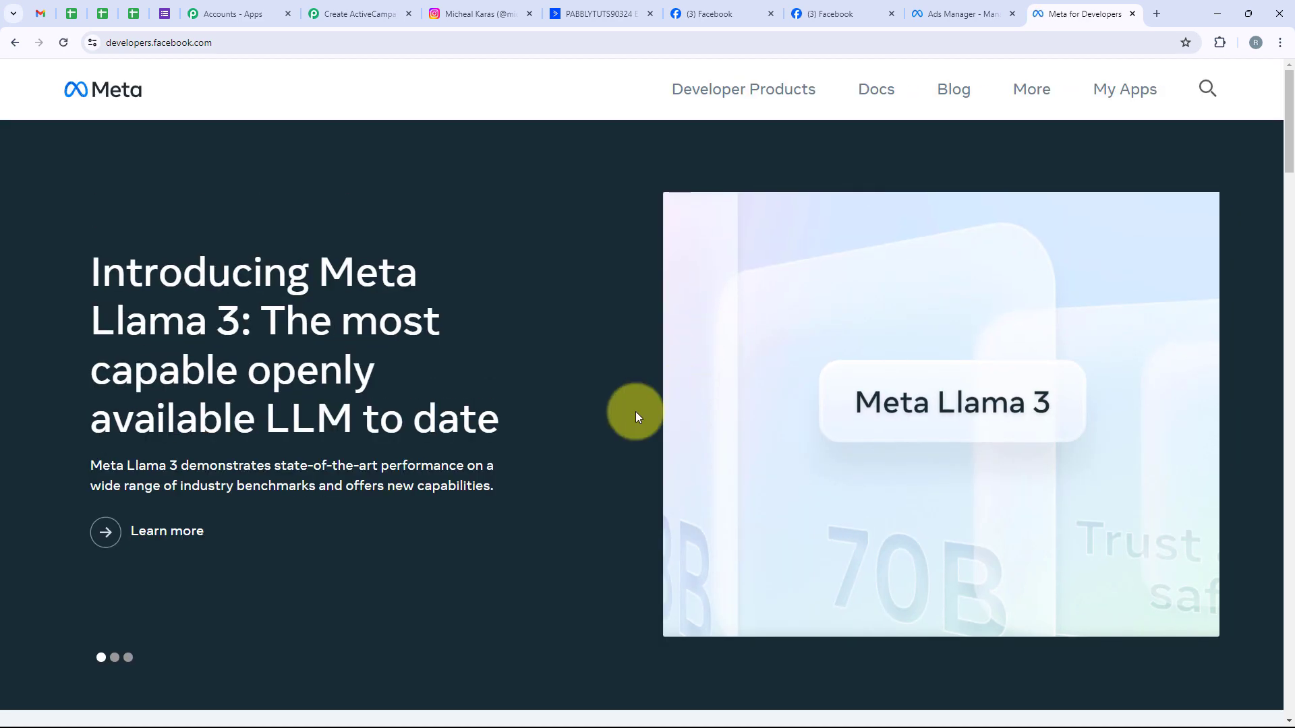
- Open the Lead Ads RTU Debug Tool from the Meta developer tools
click(1032, 93)
click(806, 272)
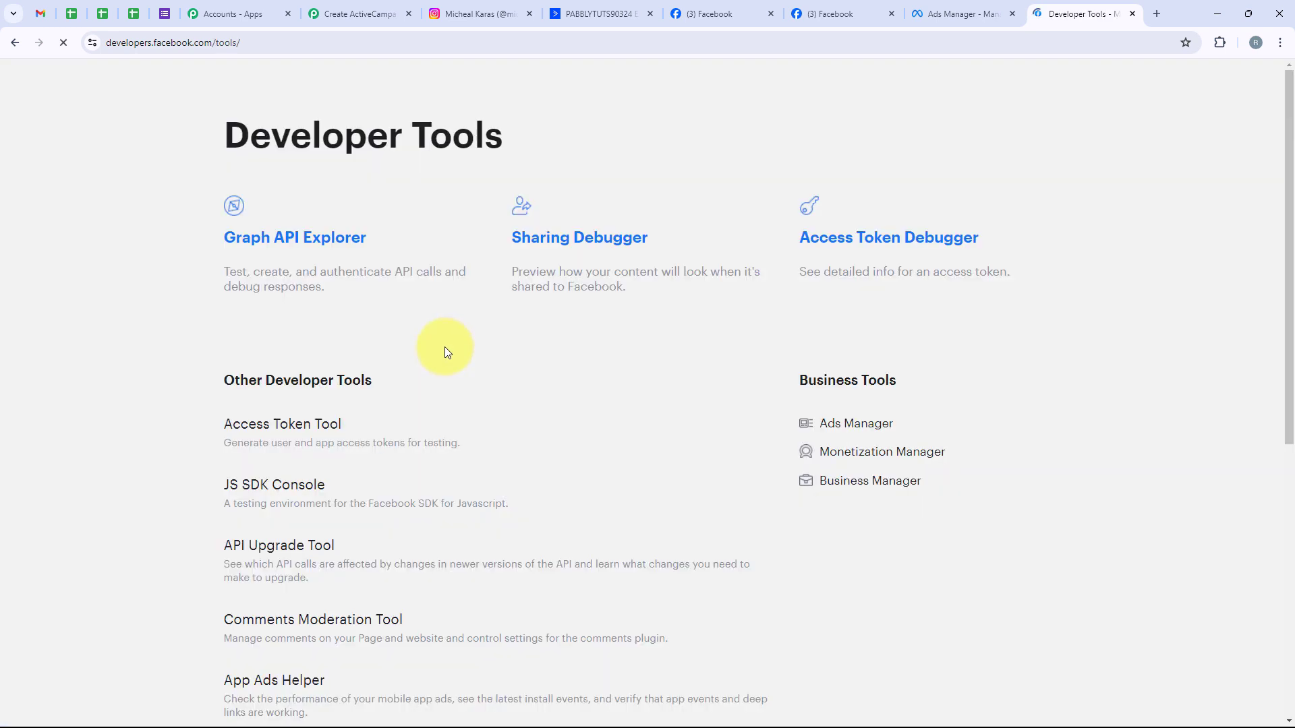
scroll(444, 351, down, 1)
scroll(442, 374, down, 4)
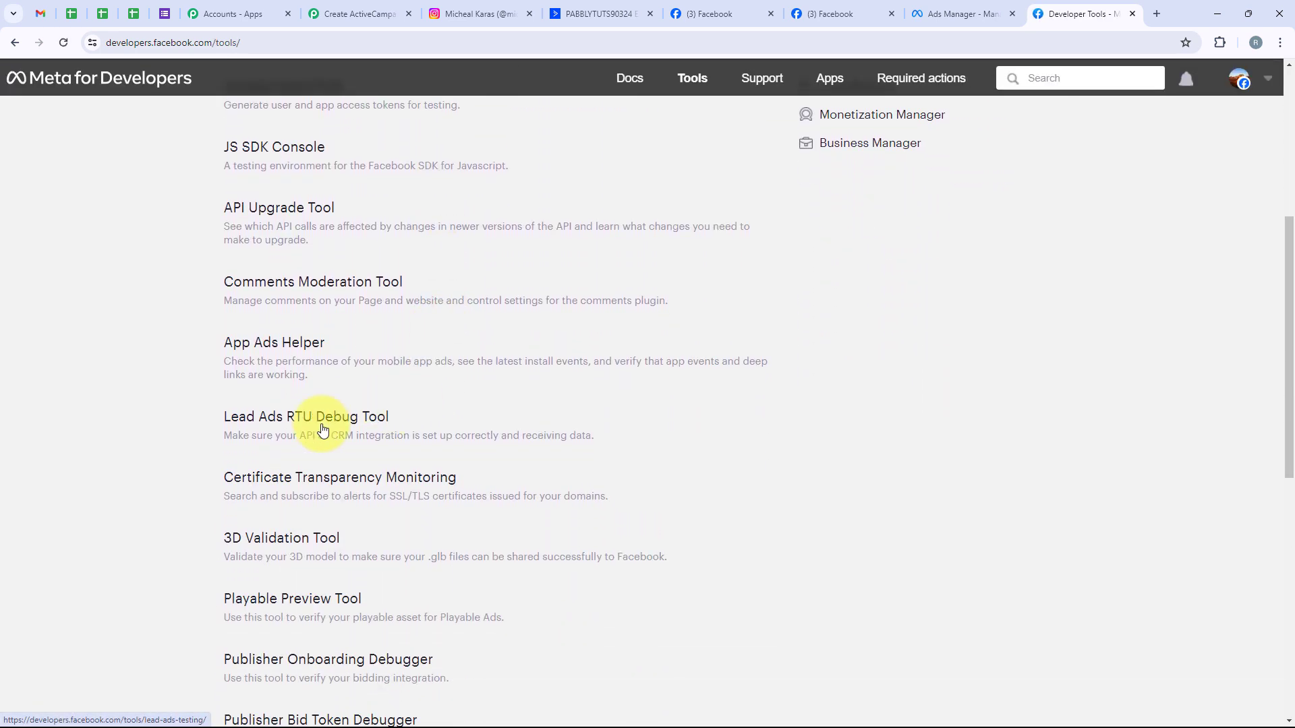
click(323, 429)
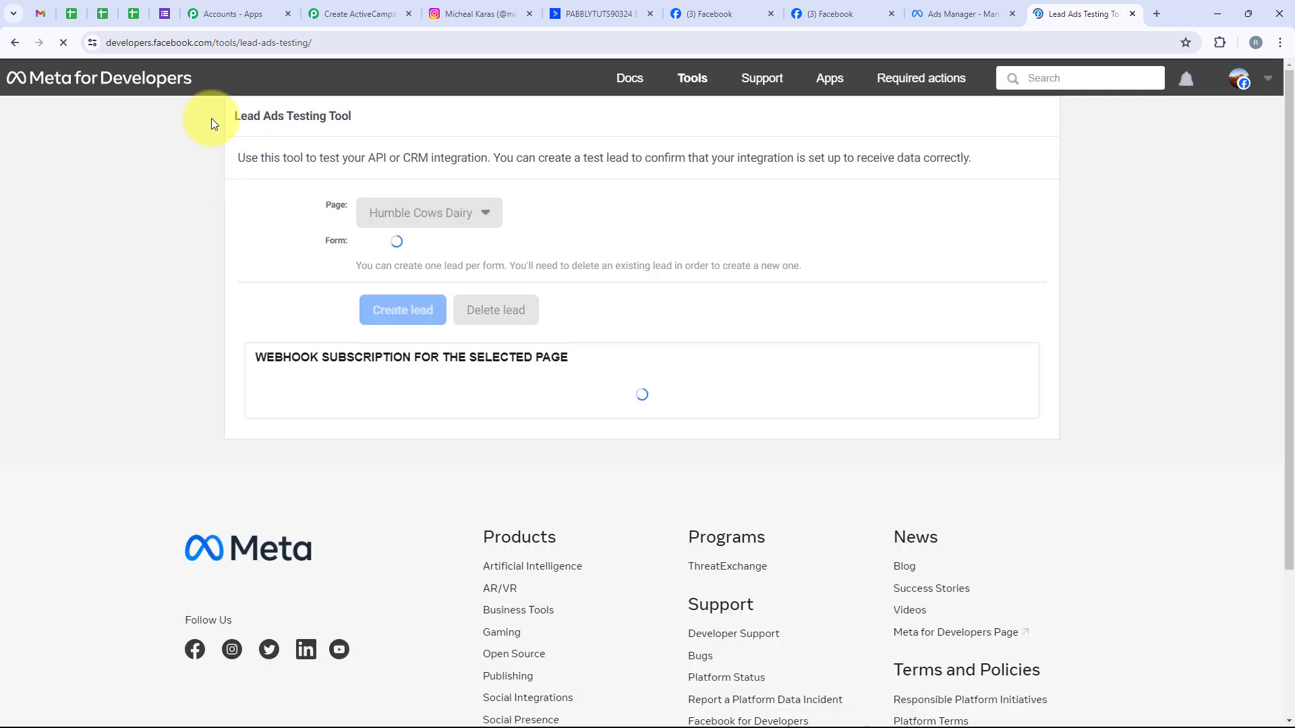
drag(211, 119, 352, 130)
click(363, 129)
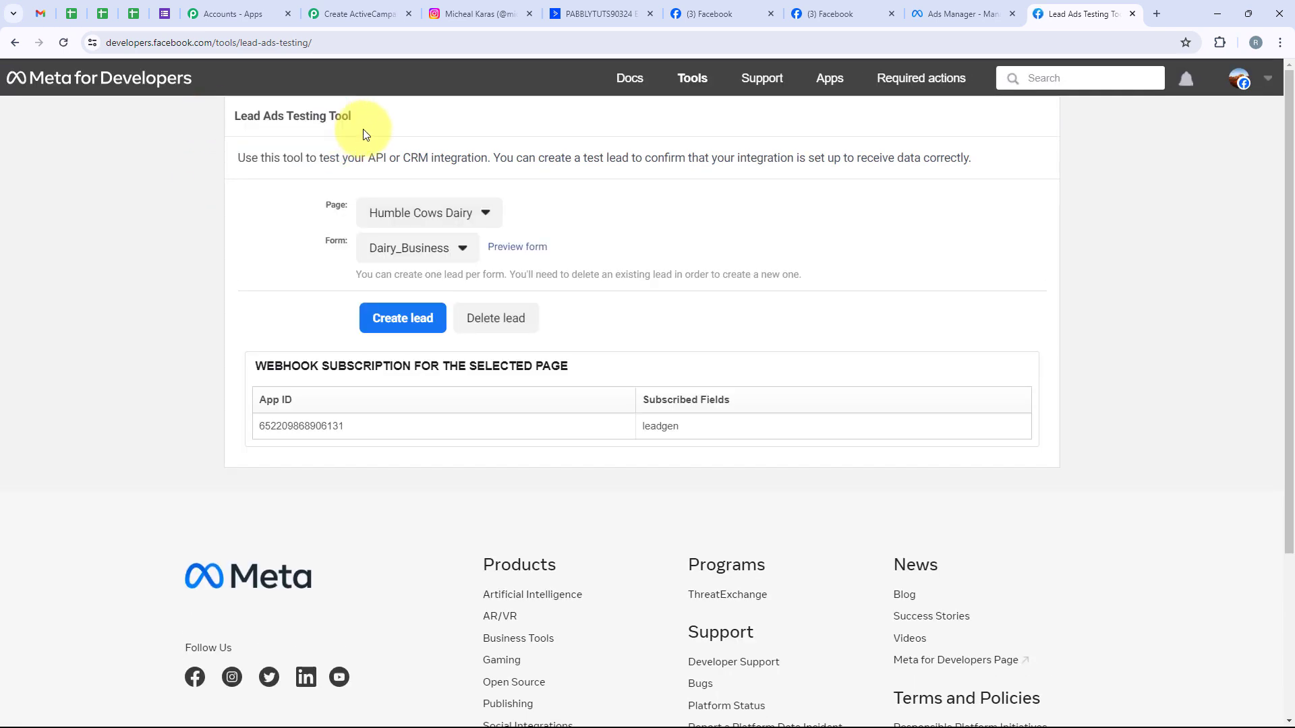
- Find "peak" in the page list, select Peak Performance Physio for the test lead and choose the Instagram Lead Ads form
click(426, 213)
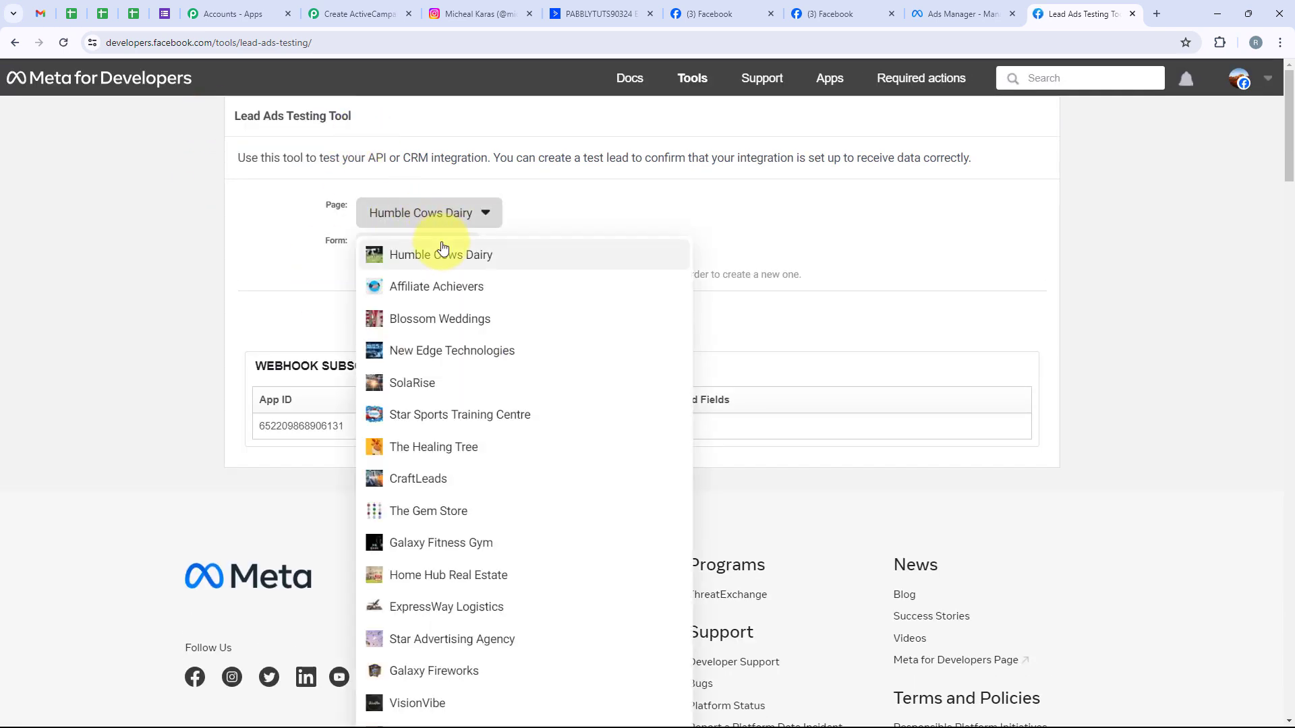
key(ctrl+f)
text(p)
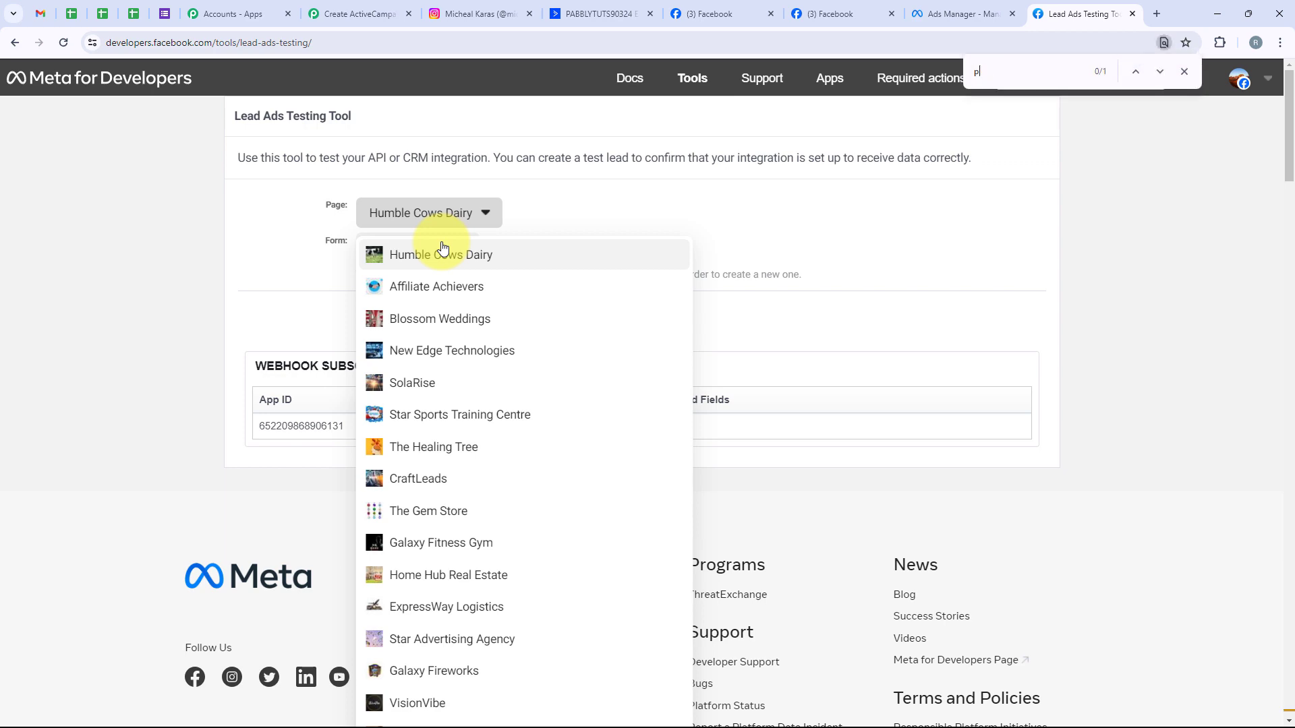
text(eak)
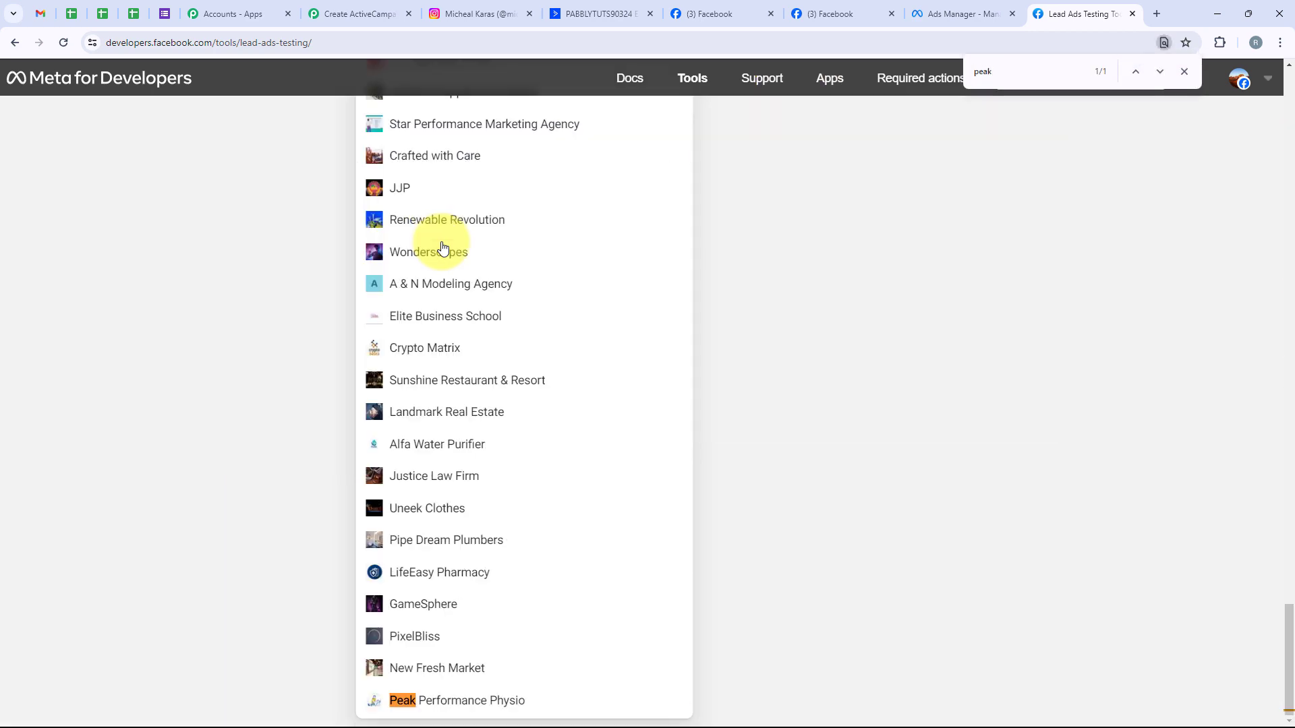
click(438, 685)
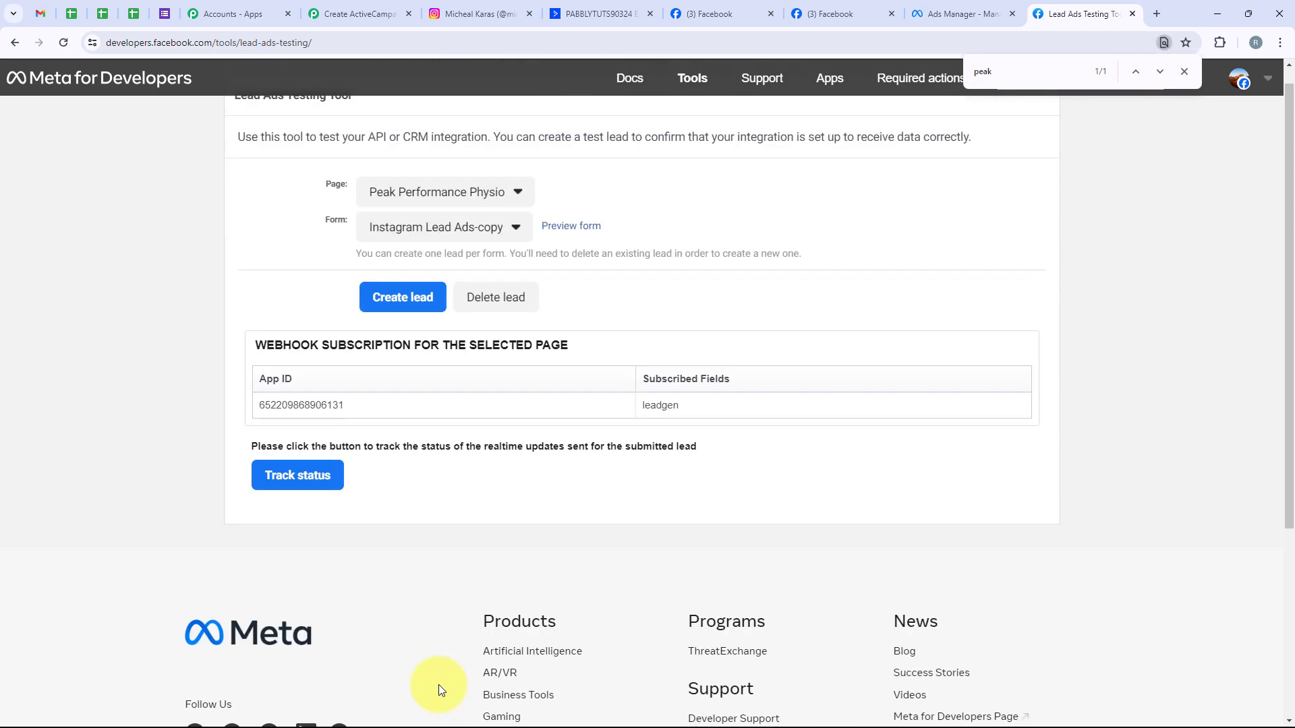
click(444, 254)
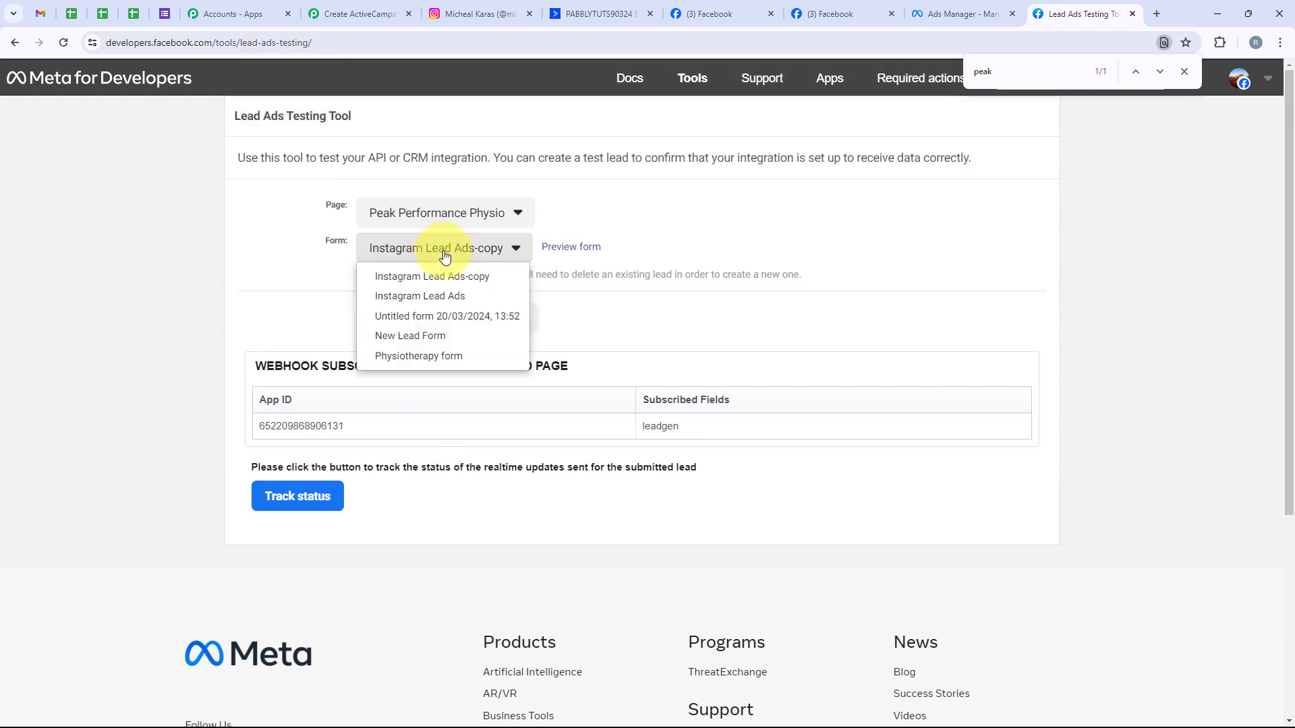
click(447, 295)
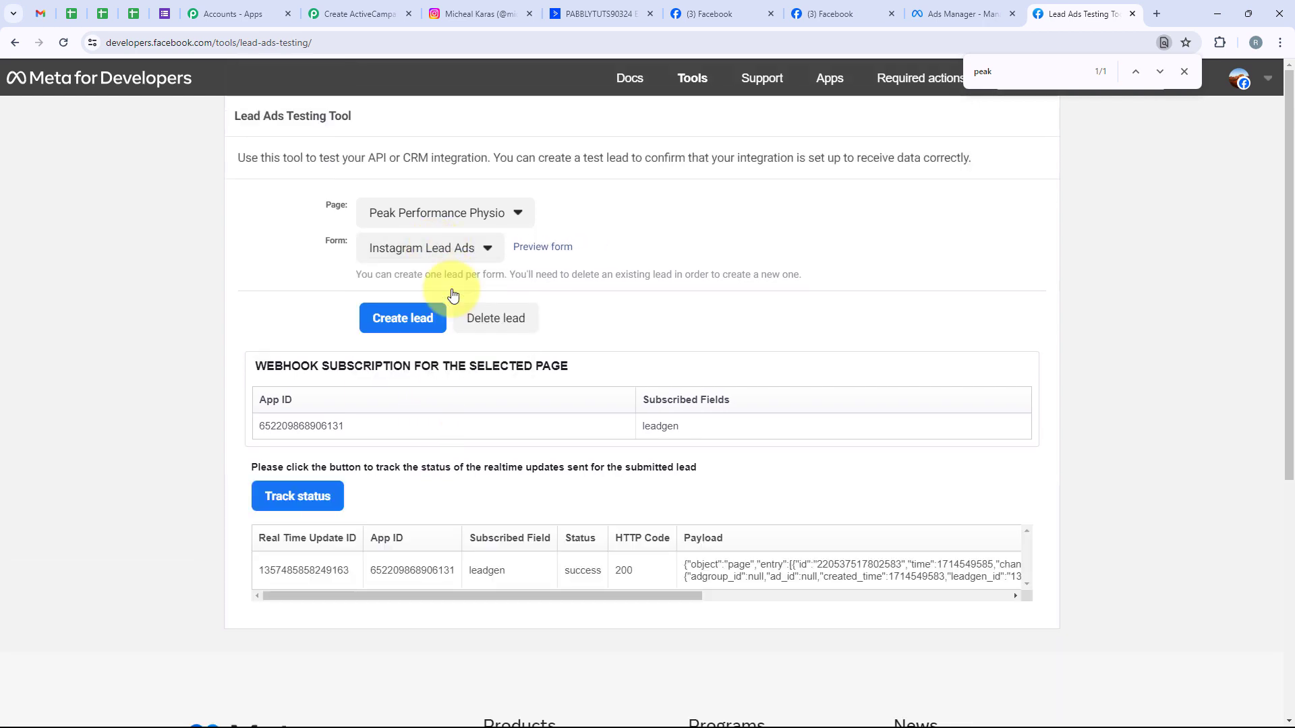
- Preview the Instagram Lead Ads form, fill in demo contact details with company name Pabbly, and submit the test lead
click(536, 249)
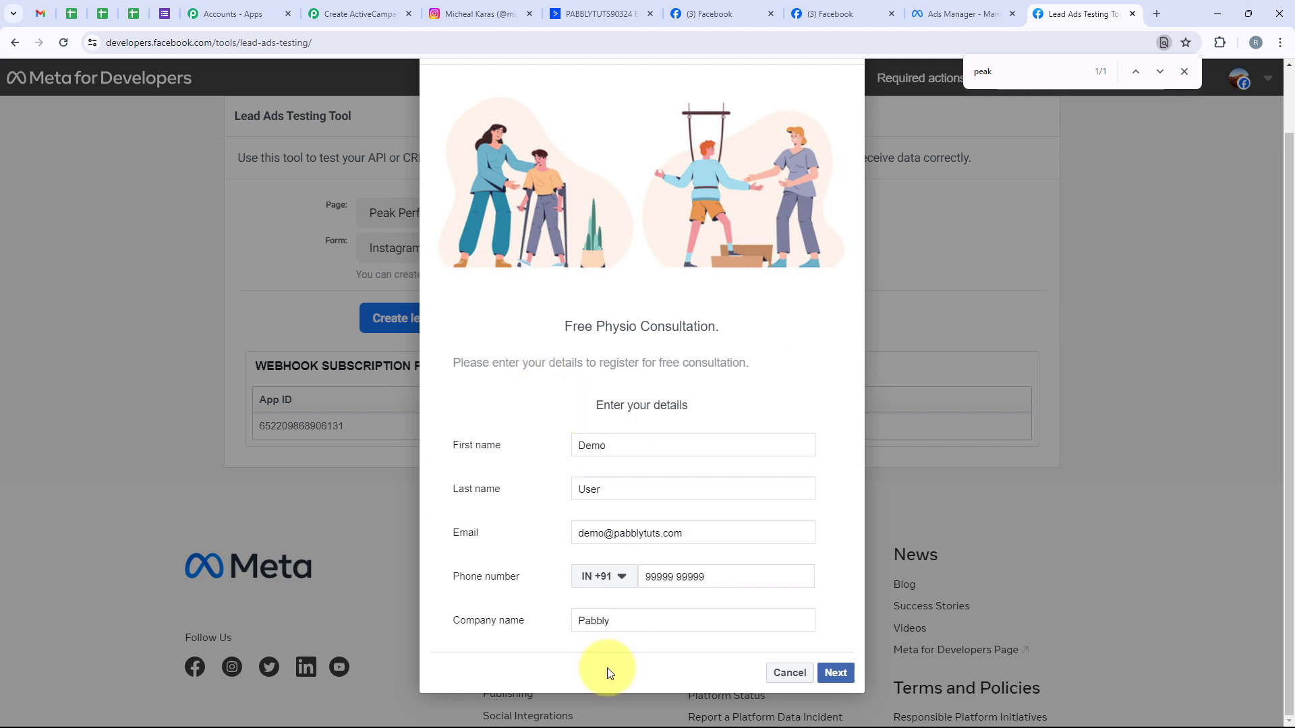
click(837, 683)
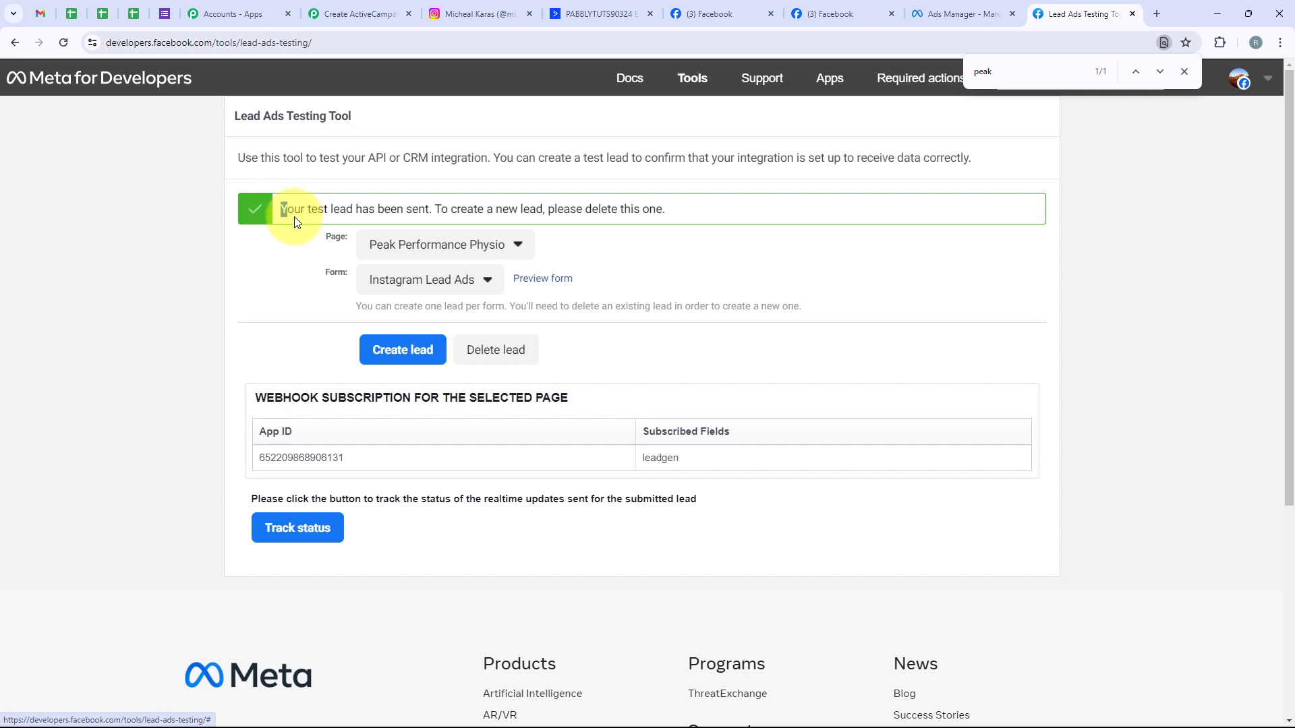
drag(295, 218, 413, 219)
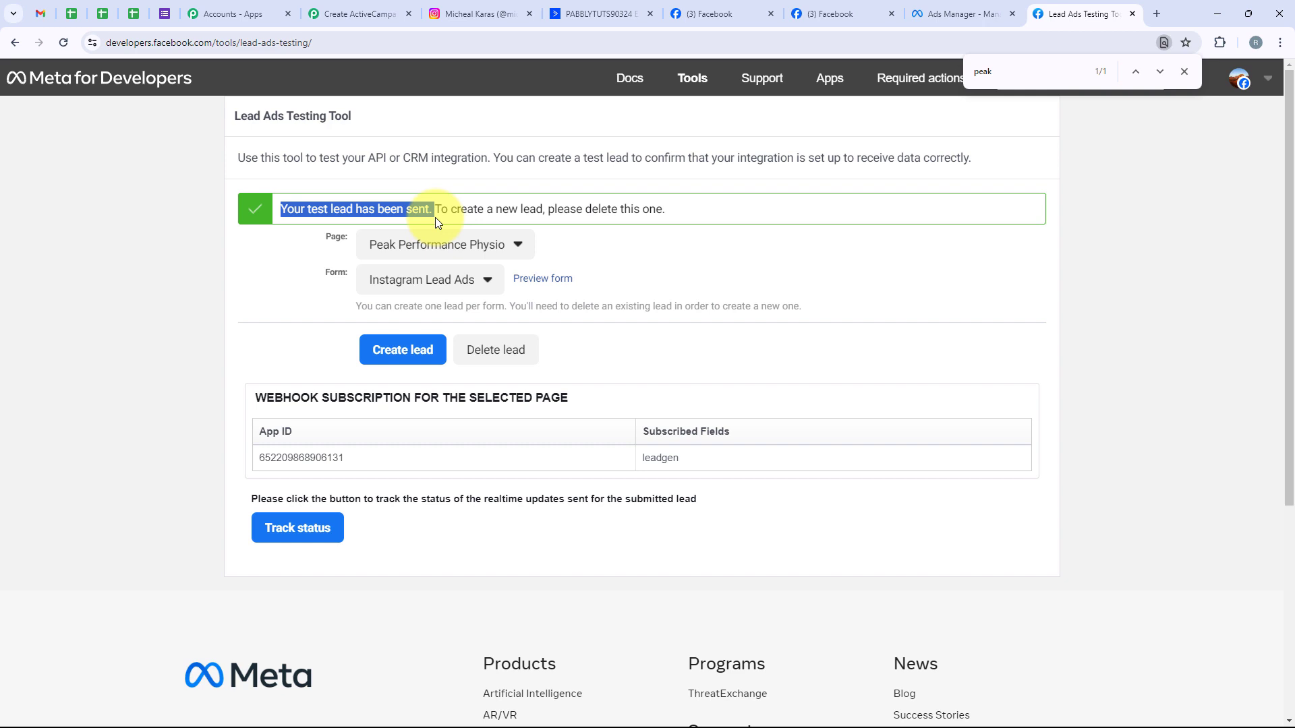
- Switch to the Pabbly Connect workflow and check the captured test lead's name, email, phone number and company name in the response
click(341, 12)
scroll(576, 412, down, 2)
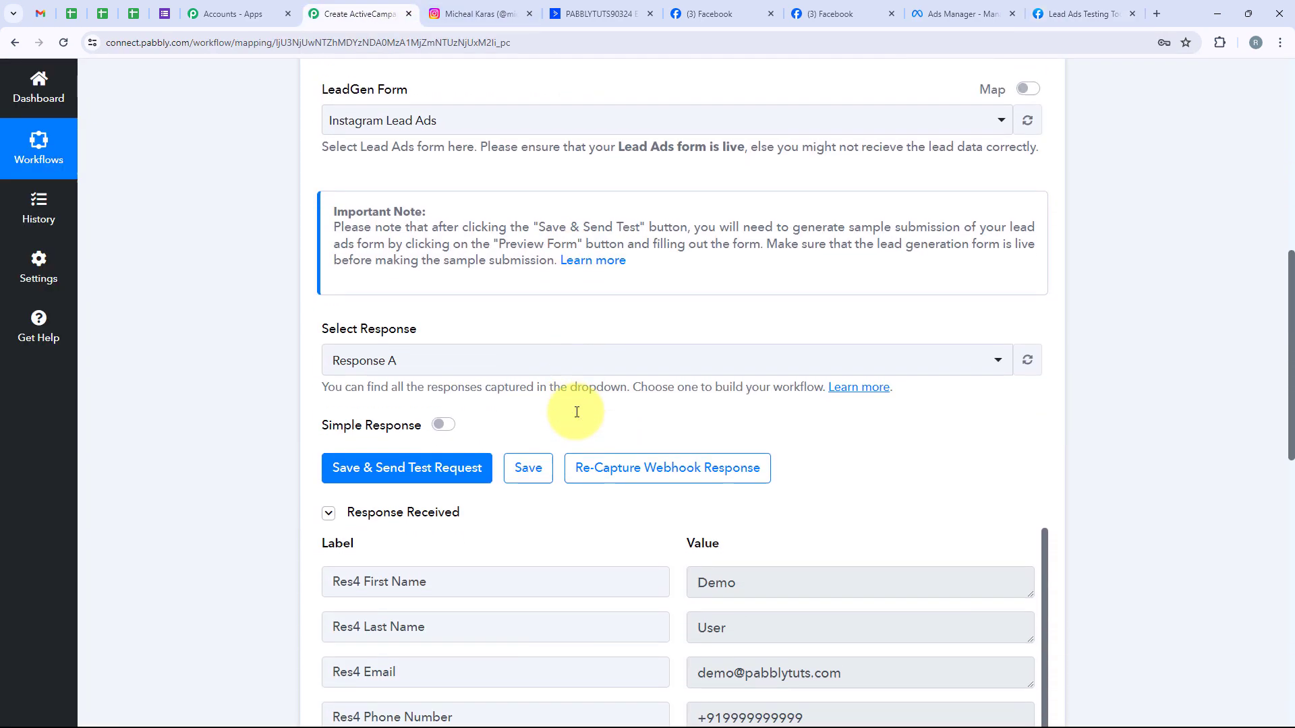
scroll(578, 415, down, 4)
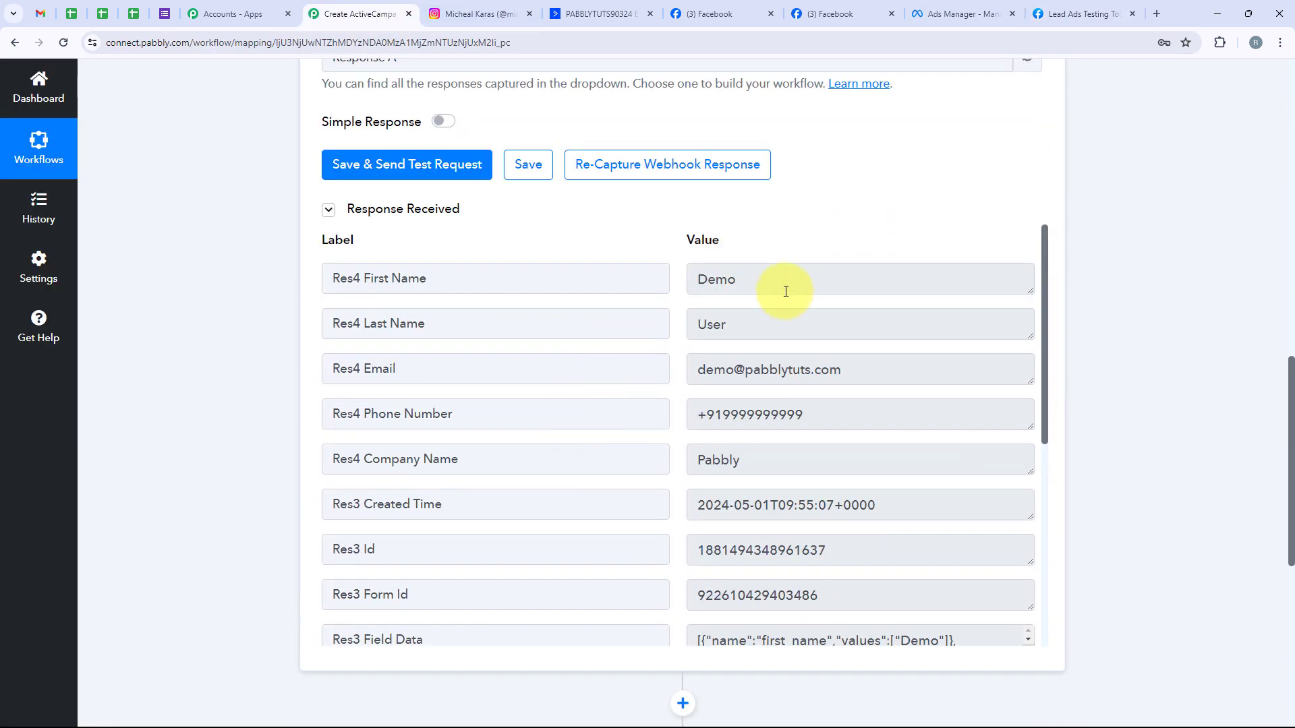
double_click(716, 279)
double_click(716, 325)
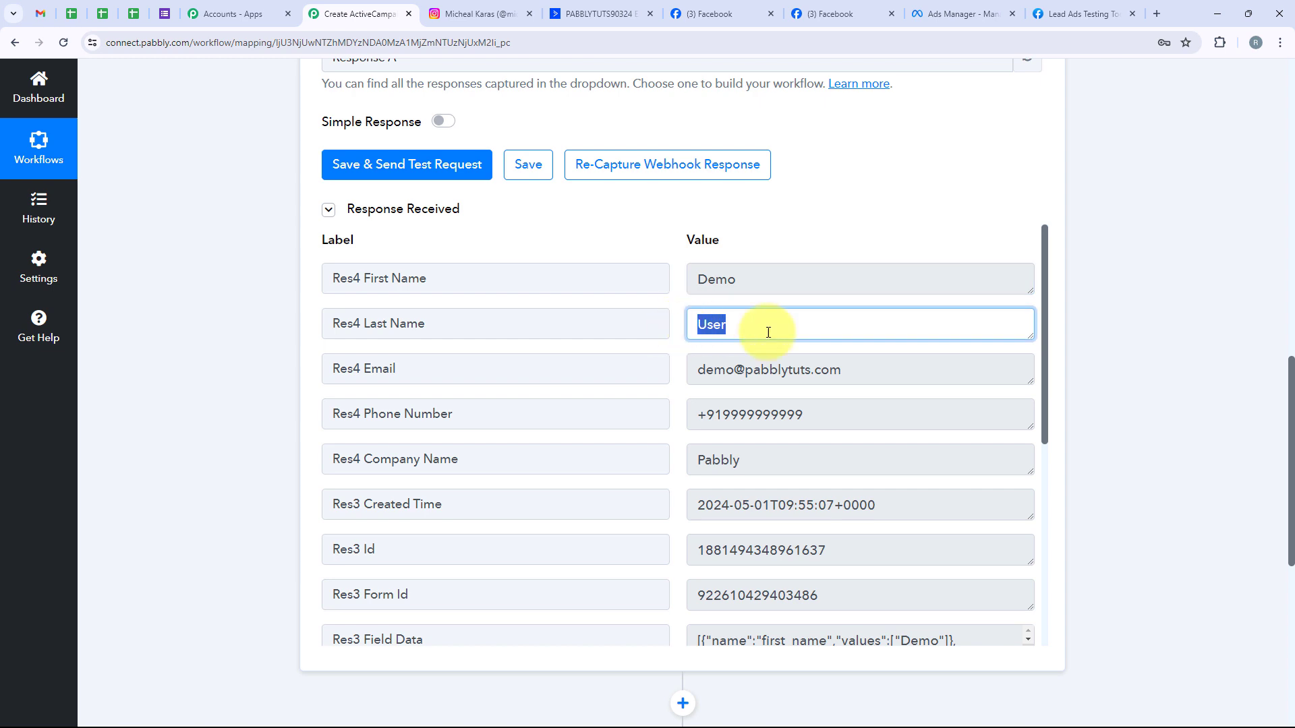
triple_click(818, 369)
drag(826, 414, 586, 431)
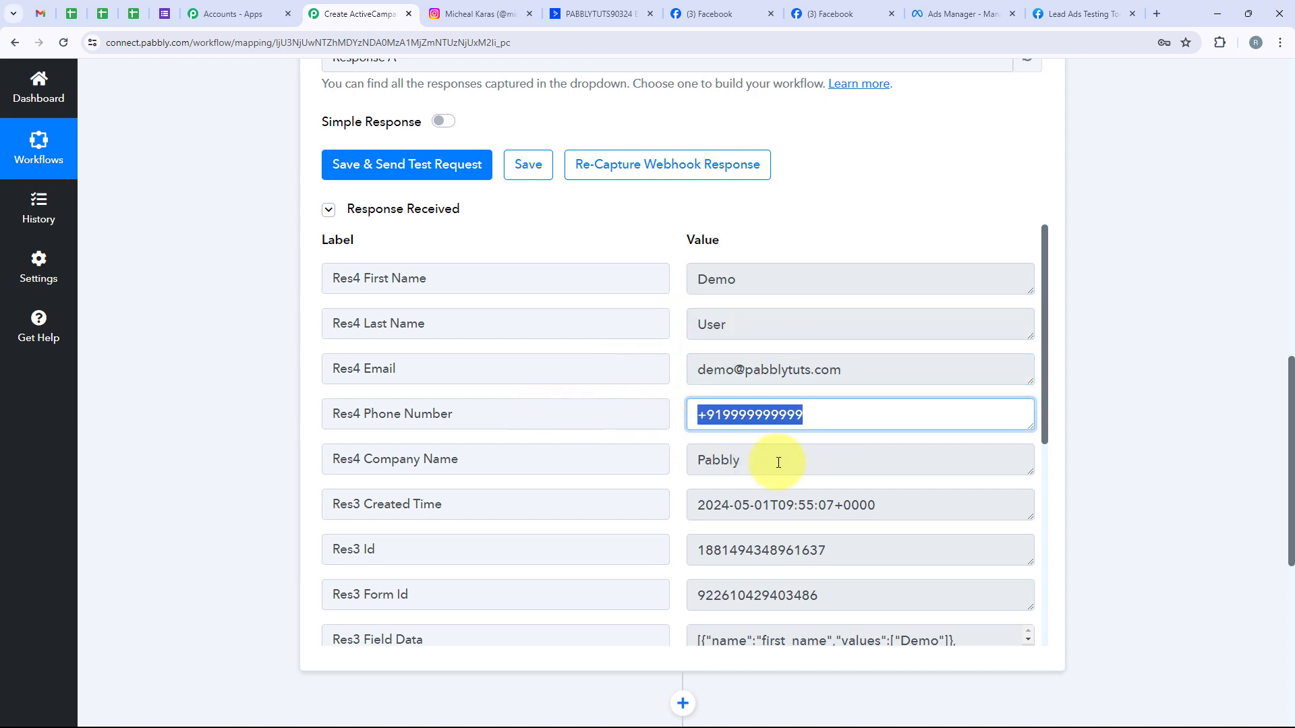
drag(778, 463, 488, 454)
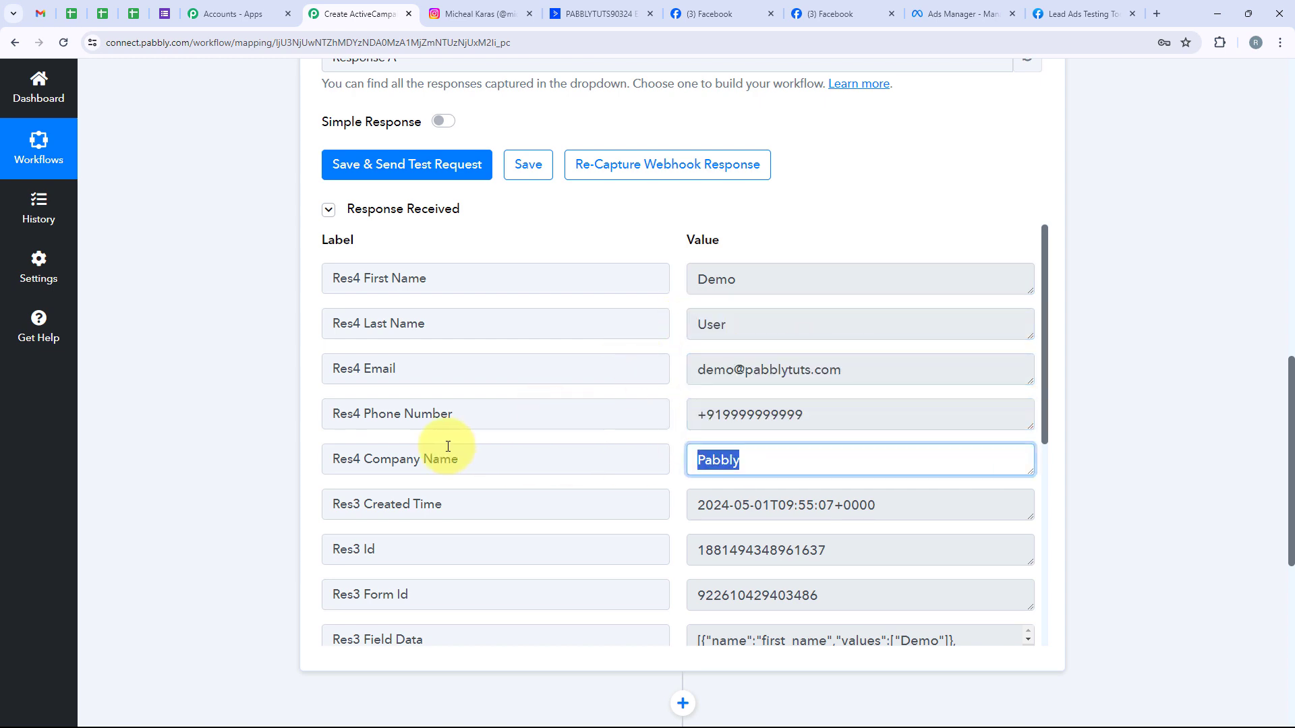
click(235, 346)
- Collapse the trigger step and set the action step to ActiveCampaign with the Create a Contact event
scroll(235, 347, up, 2)
scroll(234, 345, up, 10)
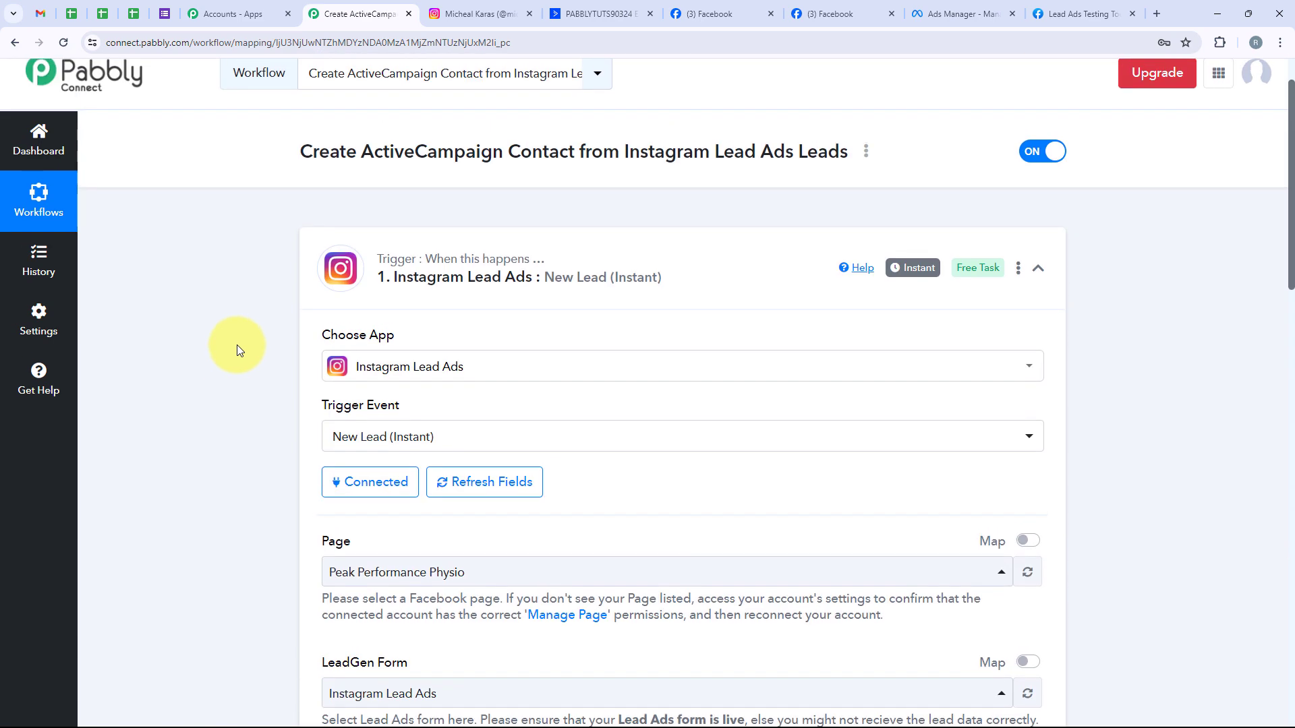
click(523, 281)
click(411, 414)
click(422, 357)
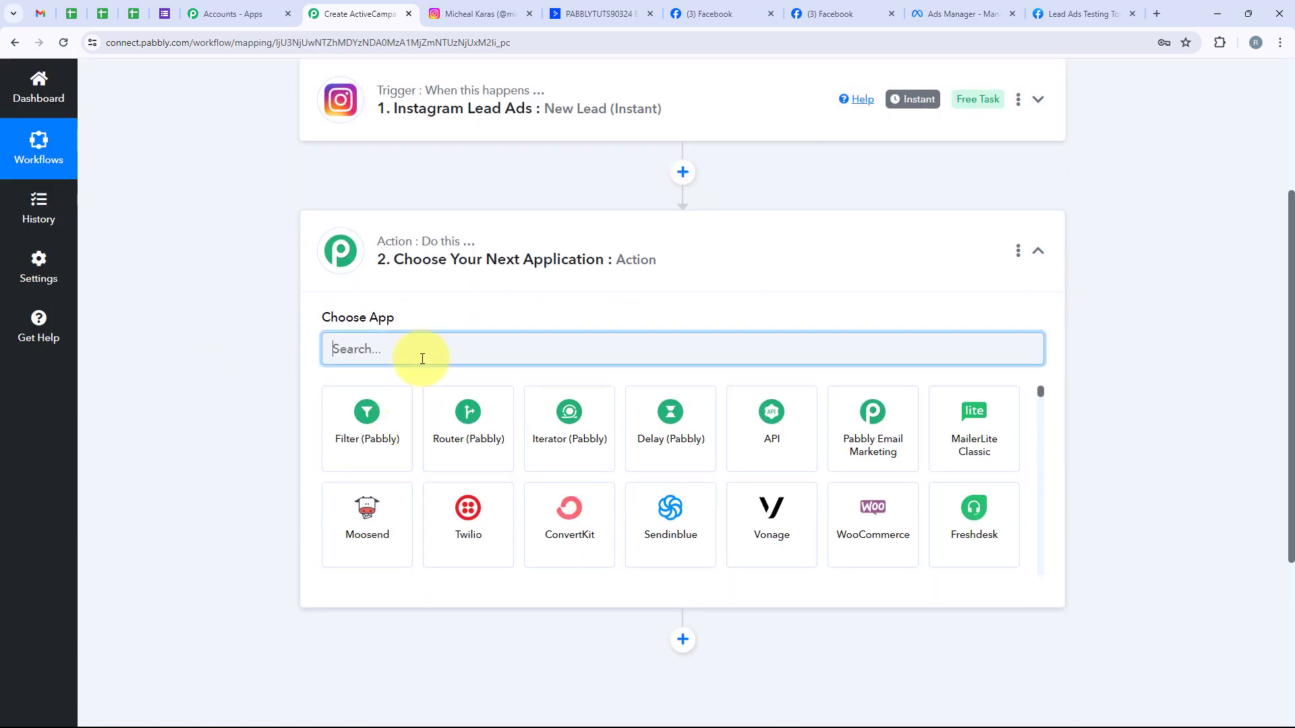
text(Acti)
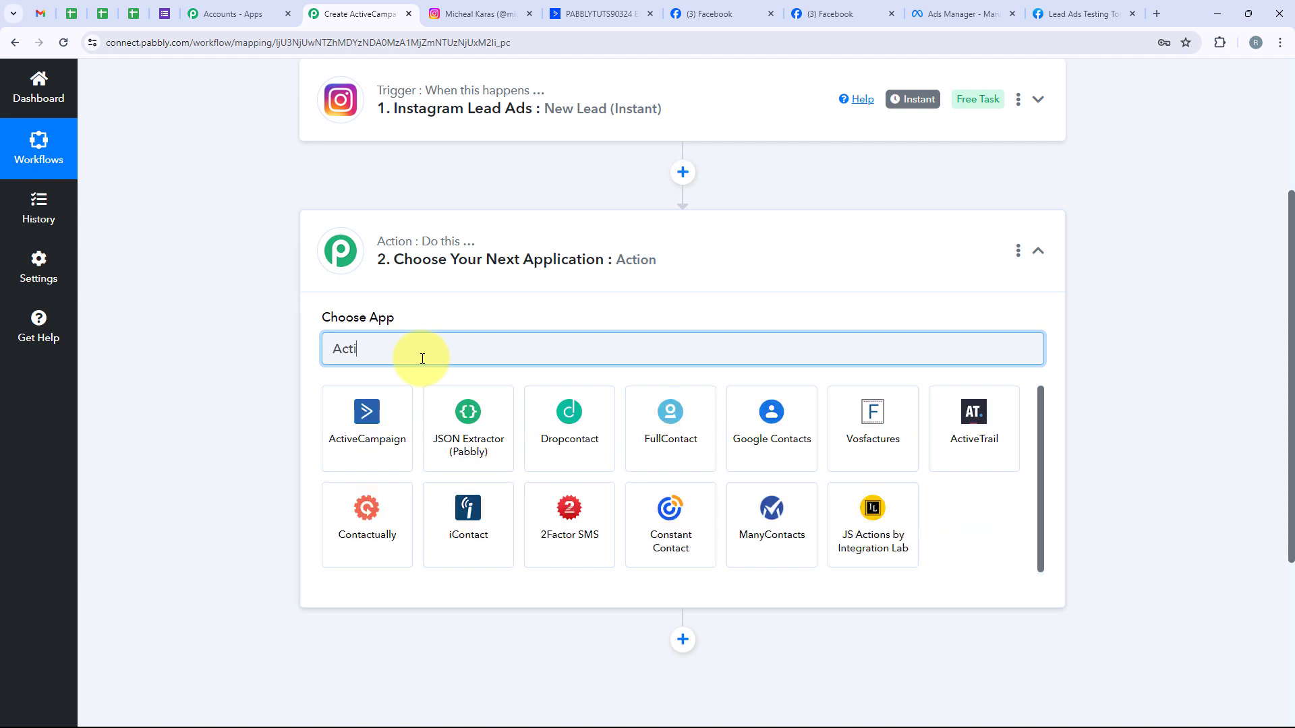
text(veC)
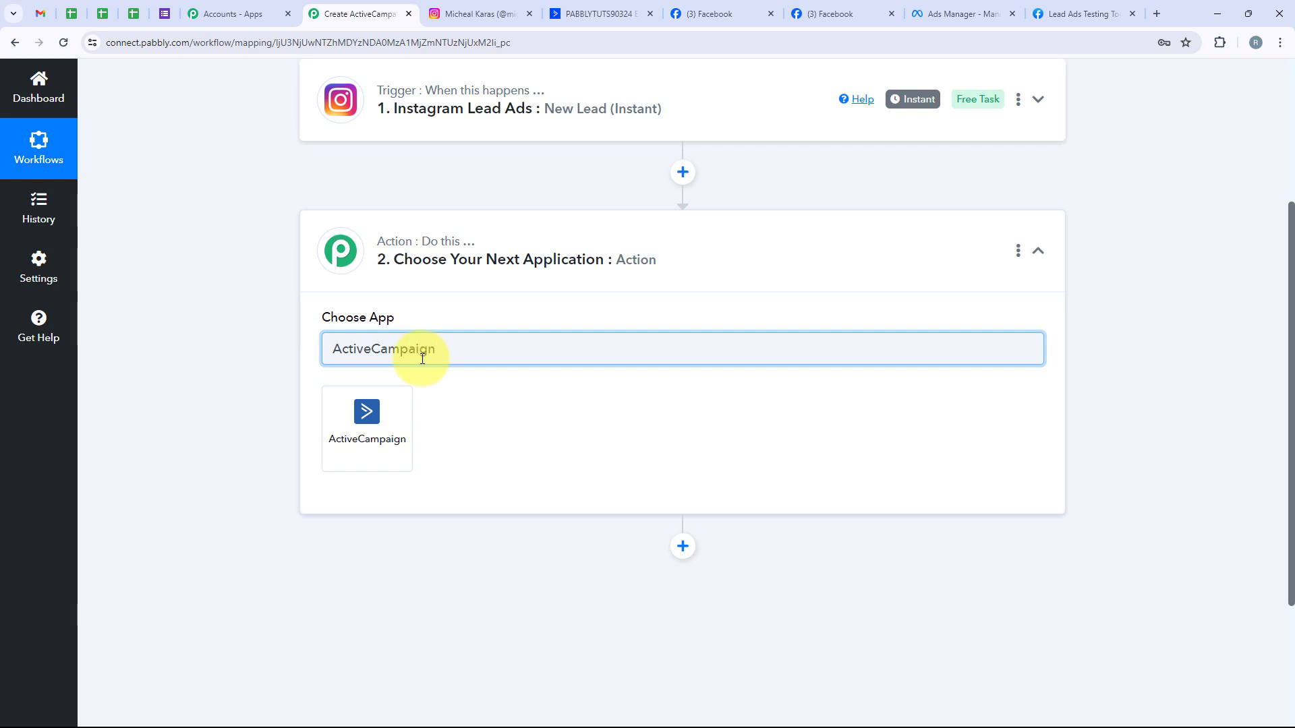
text(ampaign)
drag(453, 361, 258, 367)
click(348, 402)
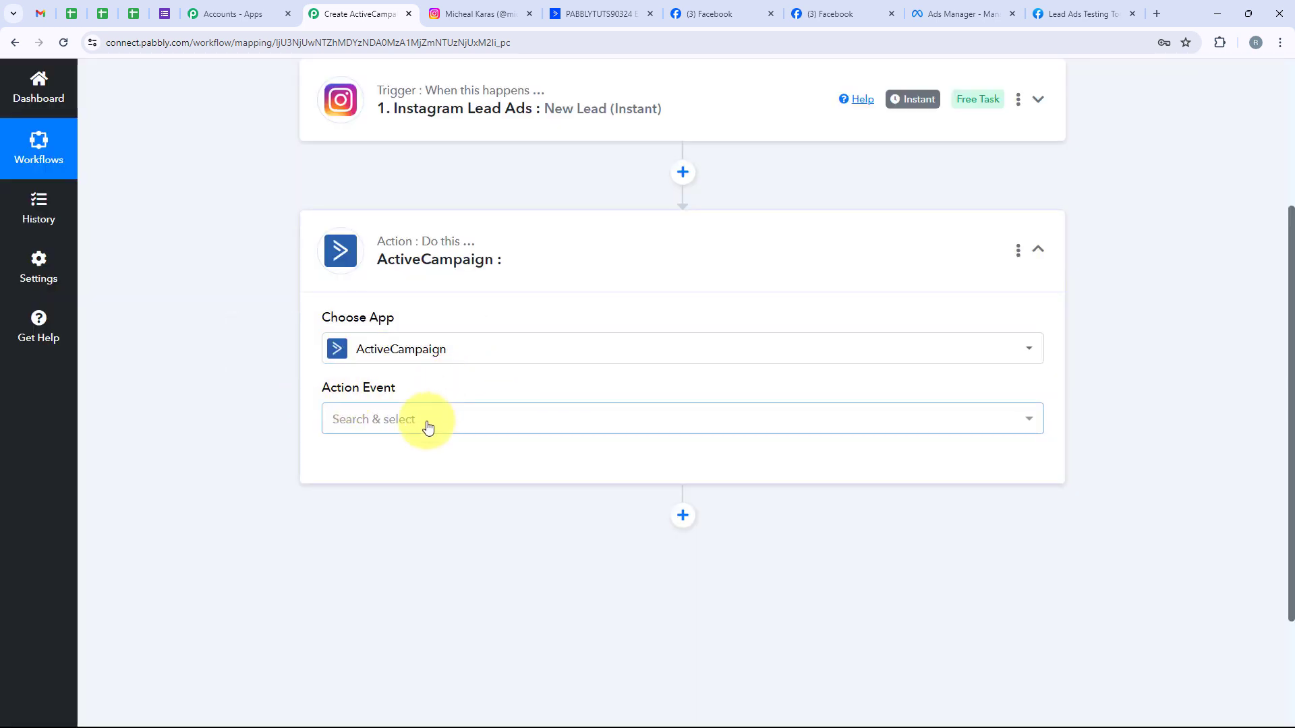
click(427, 421)
click(409, 231)
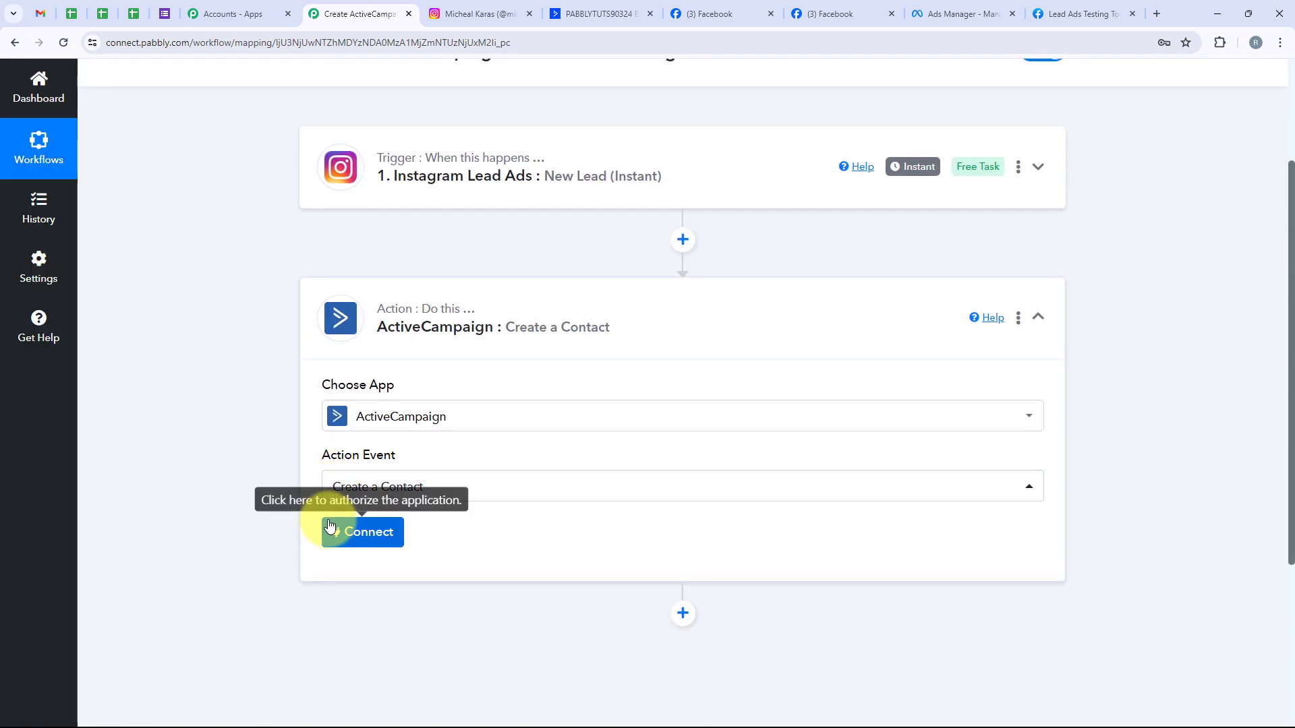
- Start connecting an ActiveCampaign account with the Add New Connection option and check which credentials it requires
click(330, 527)
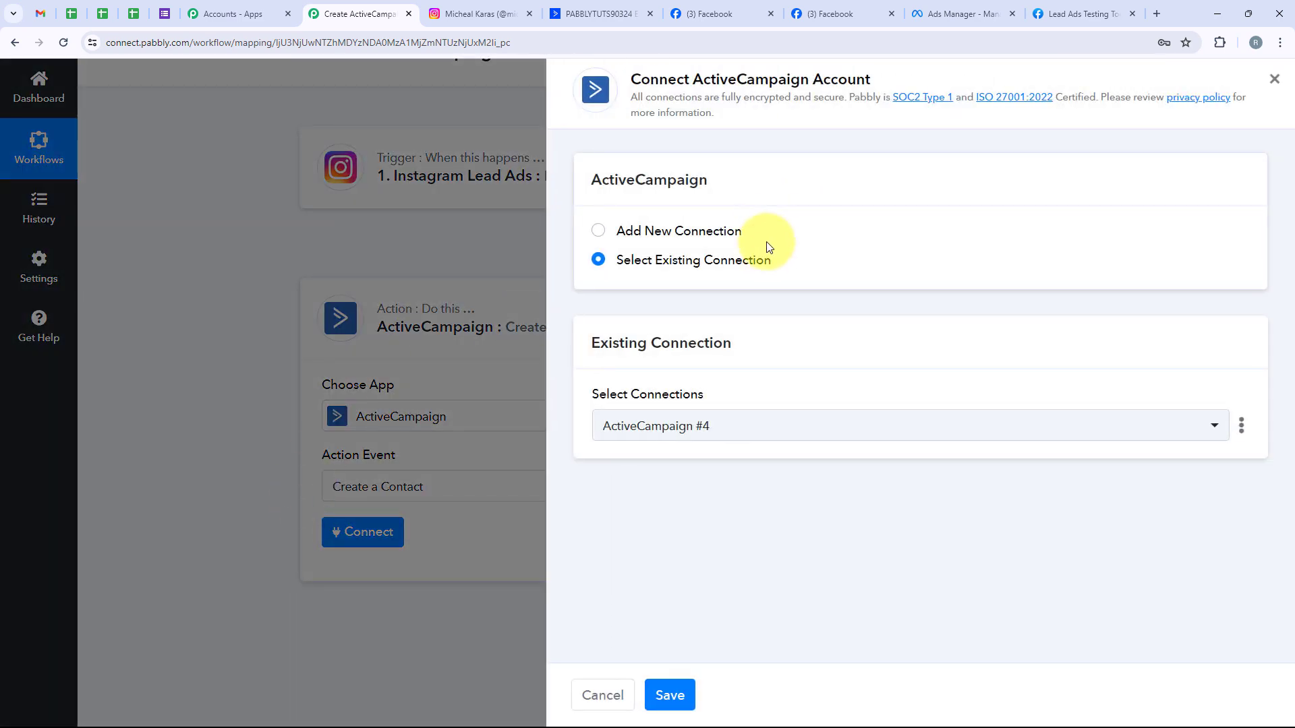
drag(780, 260, 626, 263)
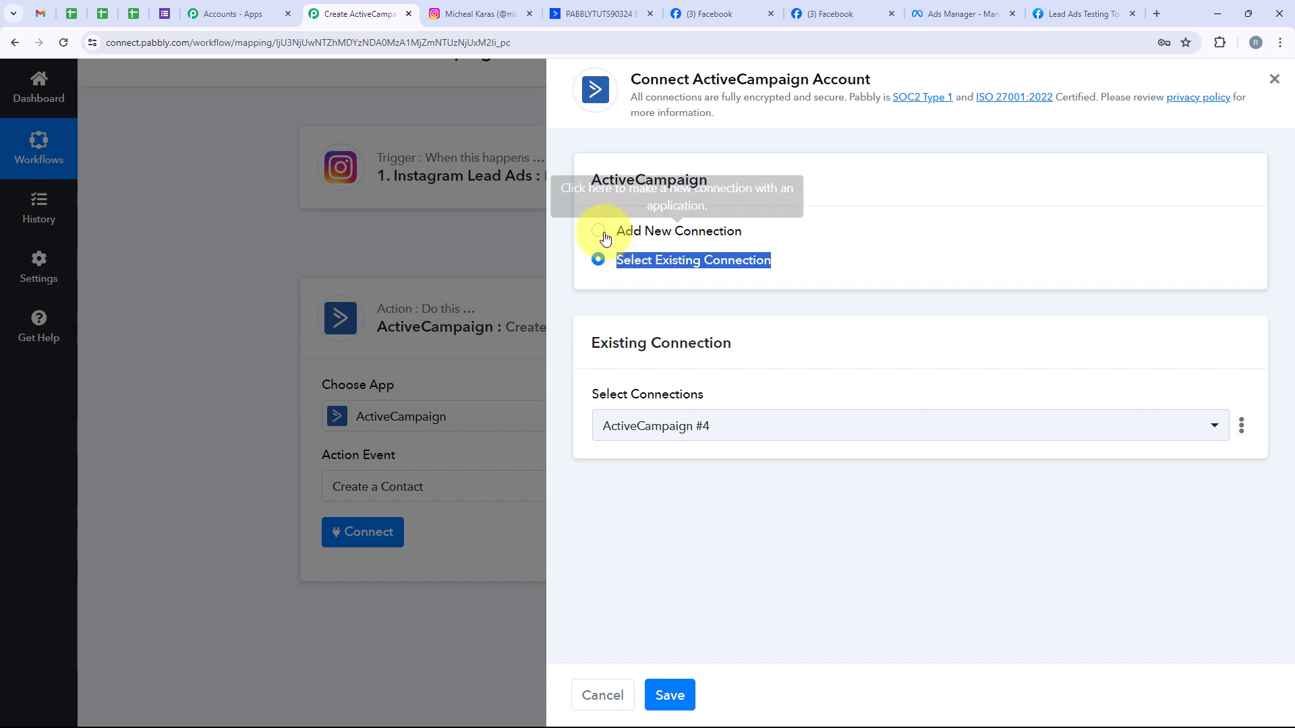
click(598, 230)
scroll(742, 367, down, 1)
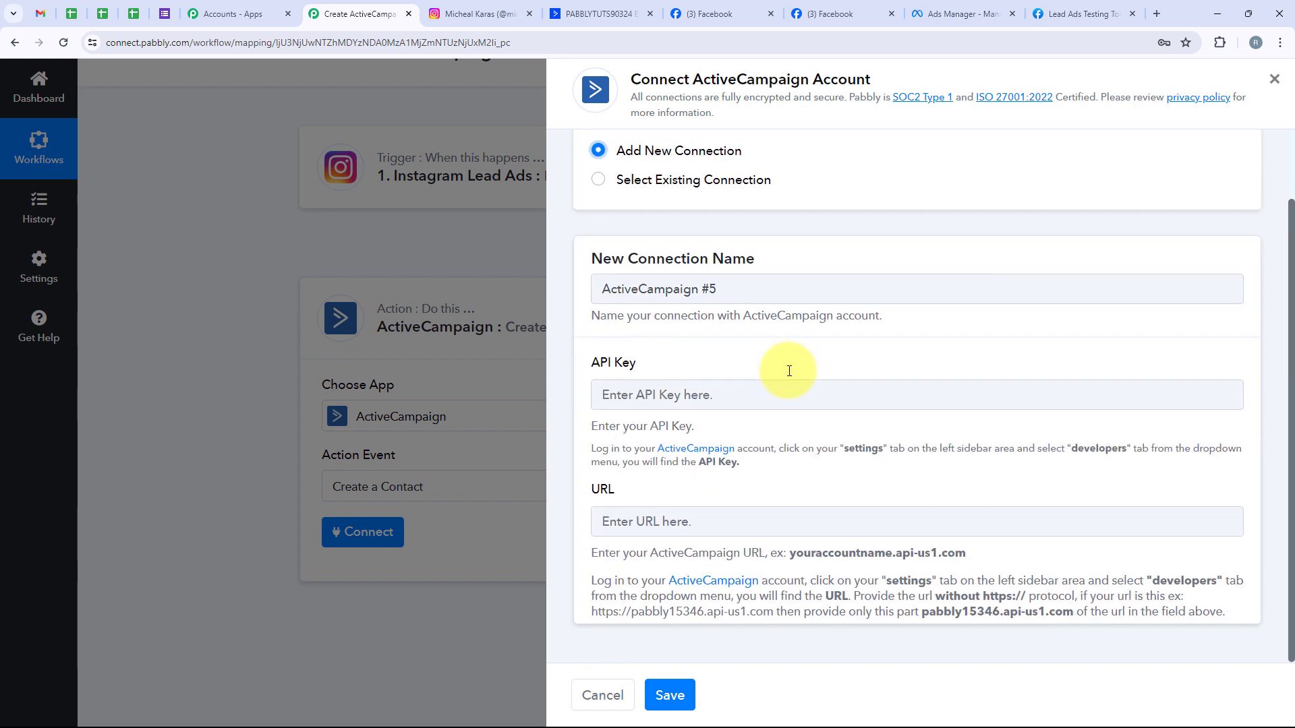
drag(670, 367, 548, 369)
drag(665, 490, 509, 472)
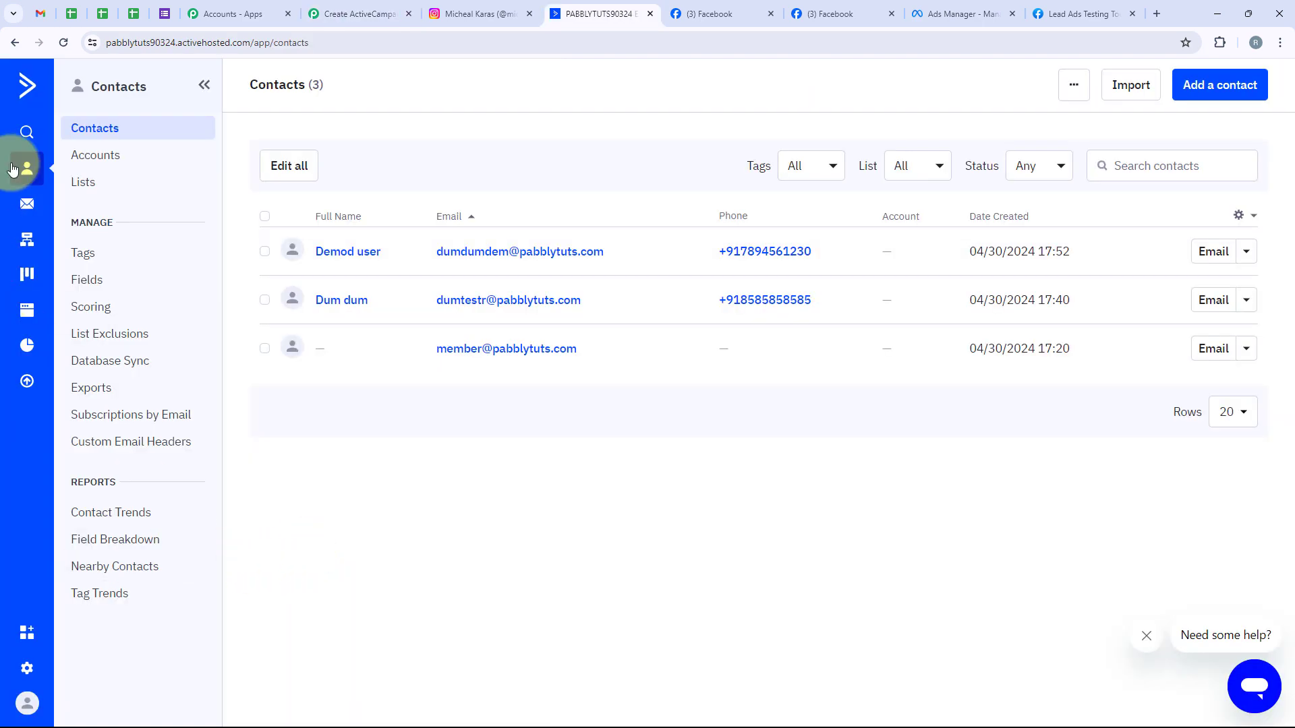
- Open the Developer settings in the ActiveCampaign account and locate the API URL and key
click(27, 667)
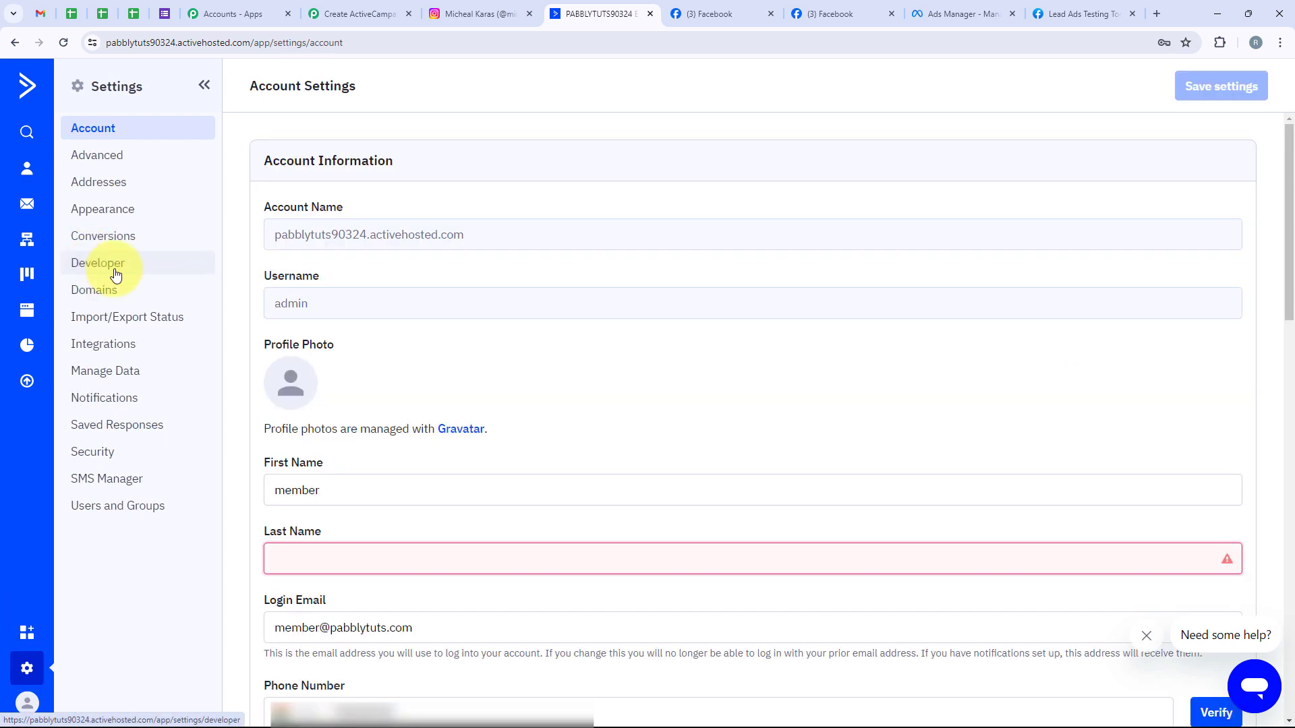
click(116, 273)
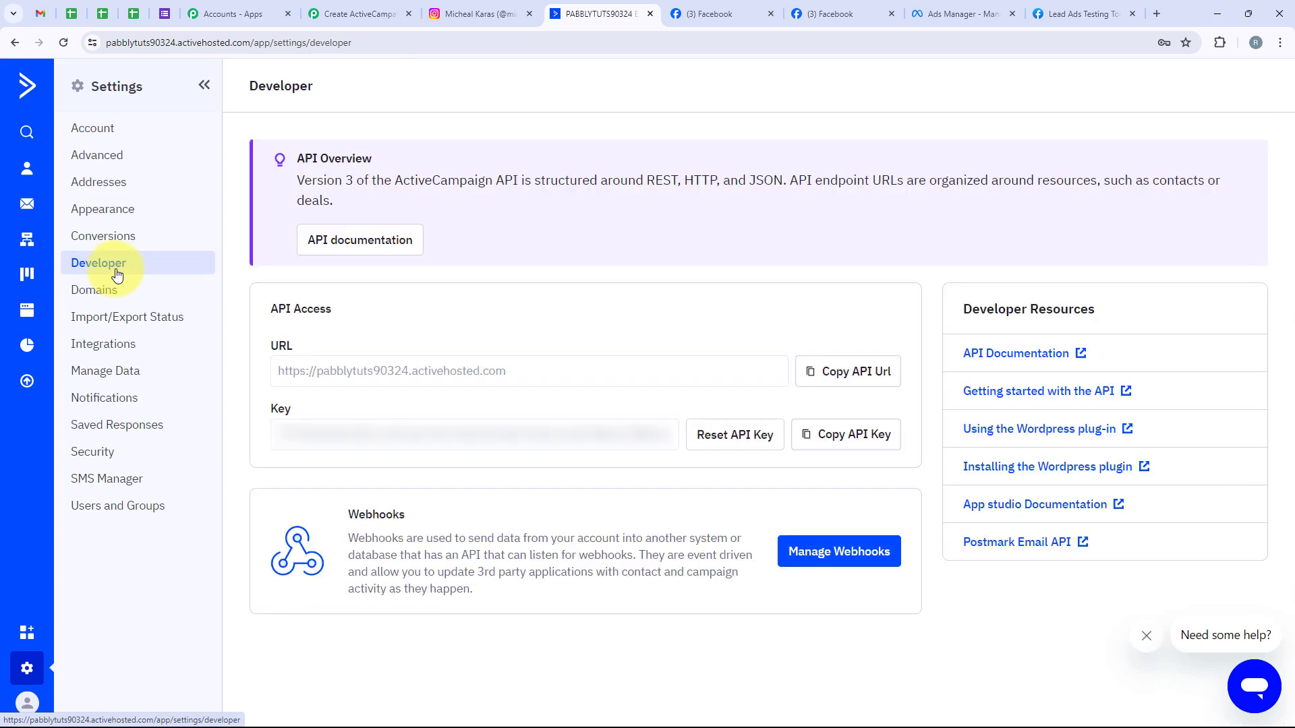
double_click(281, 345)
double_click(279, 408)
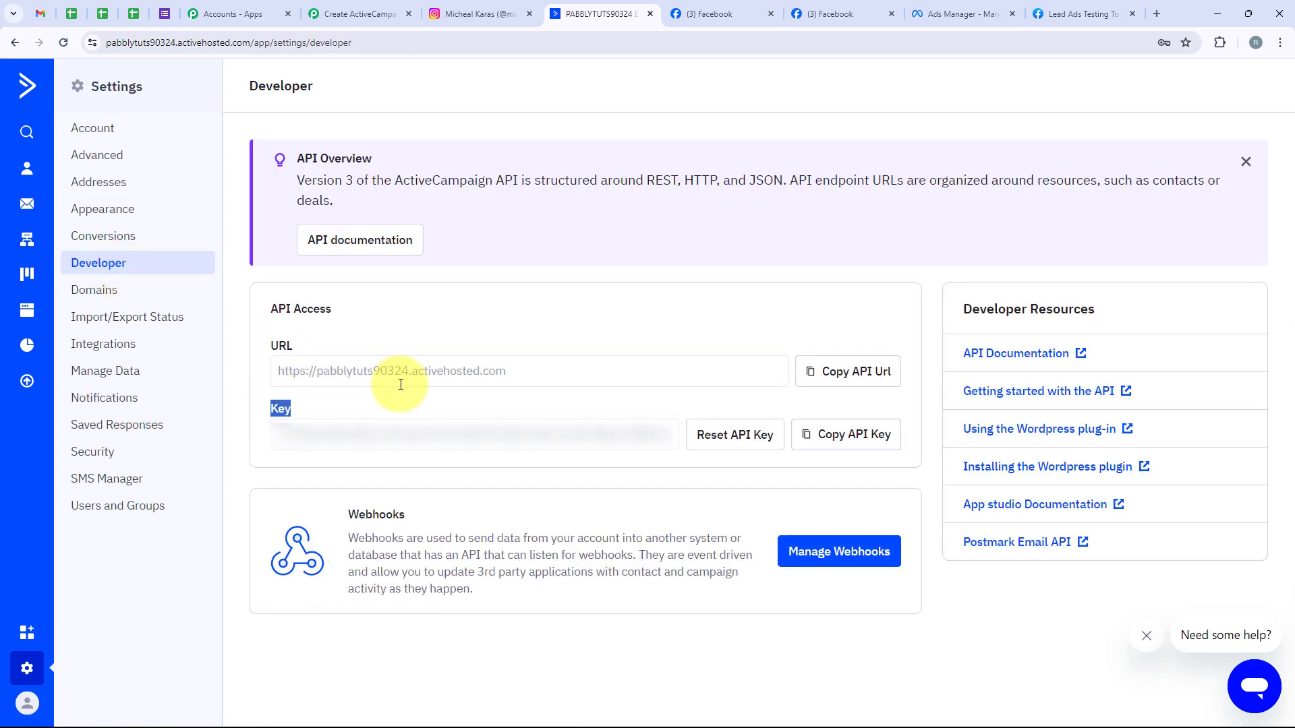
- Reset the ActiveCampaign API key and confirm the reset
click(739, 435)
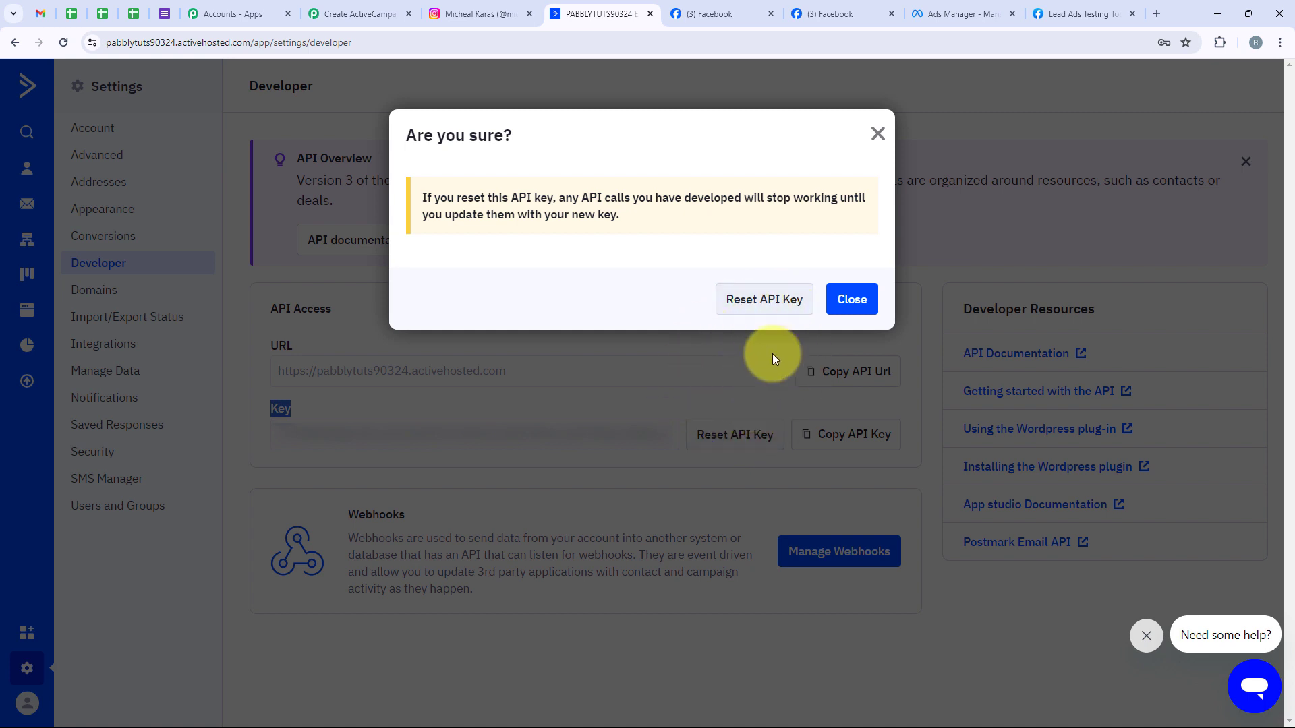
click(756, 299)
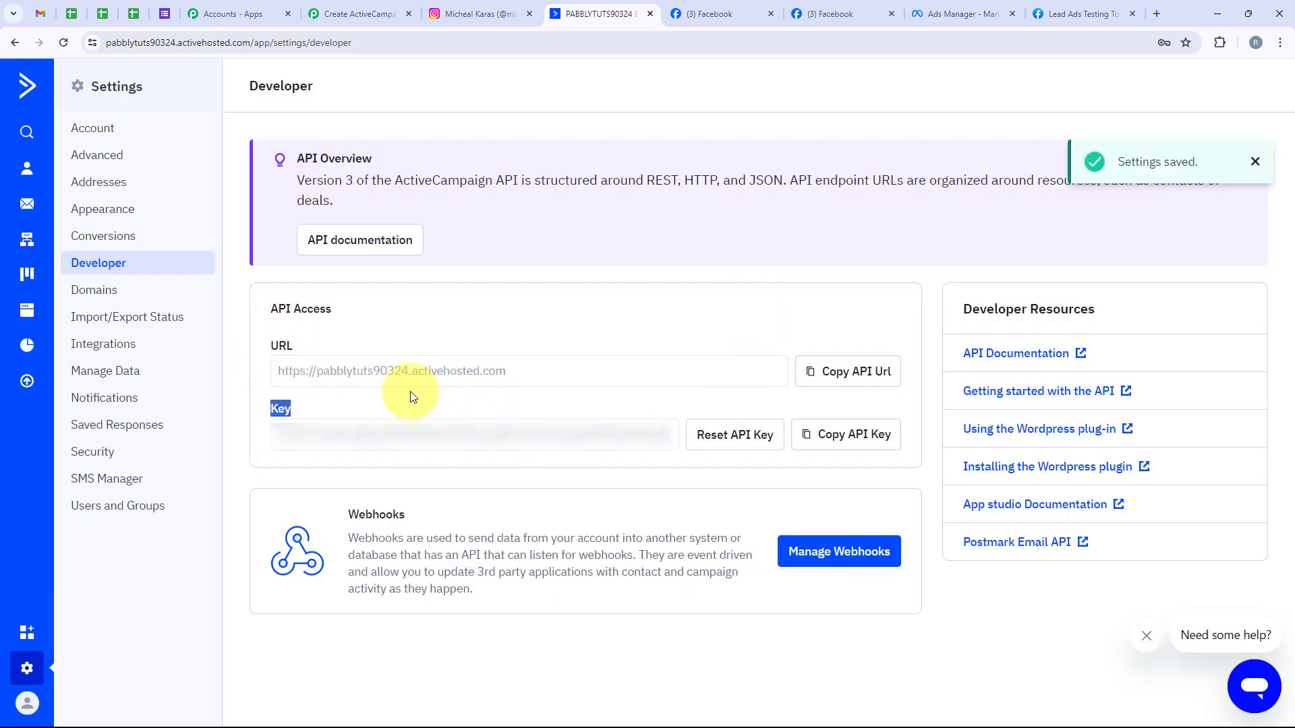
click(398, 379)
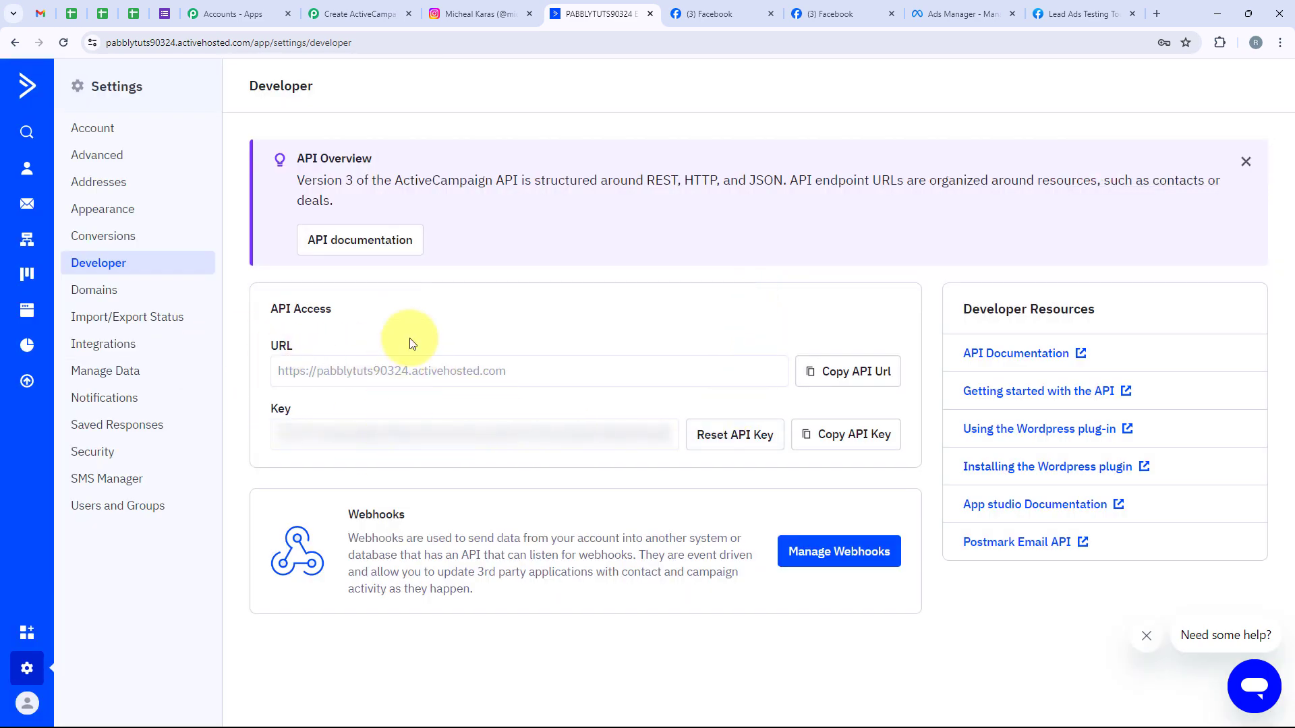
click(839, 370)
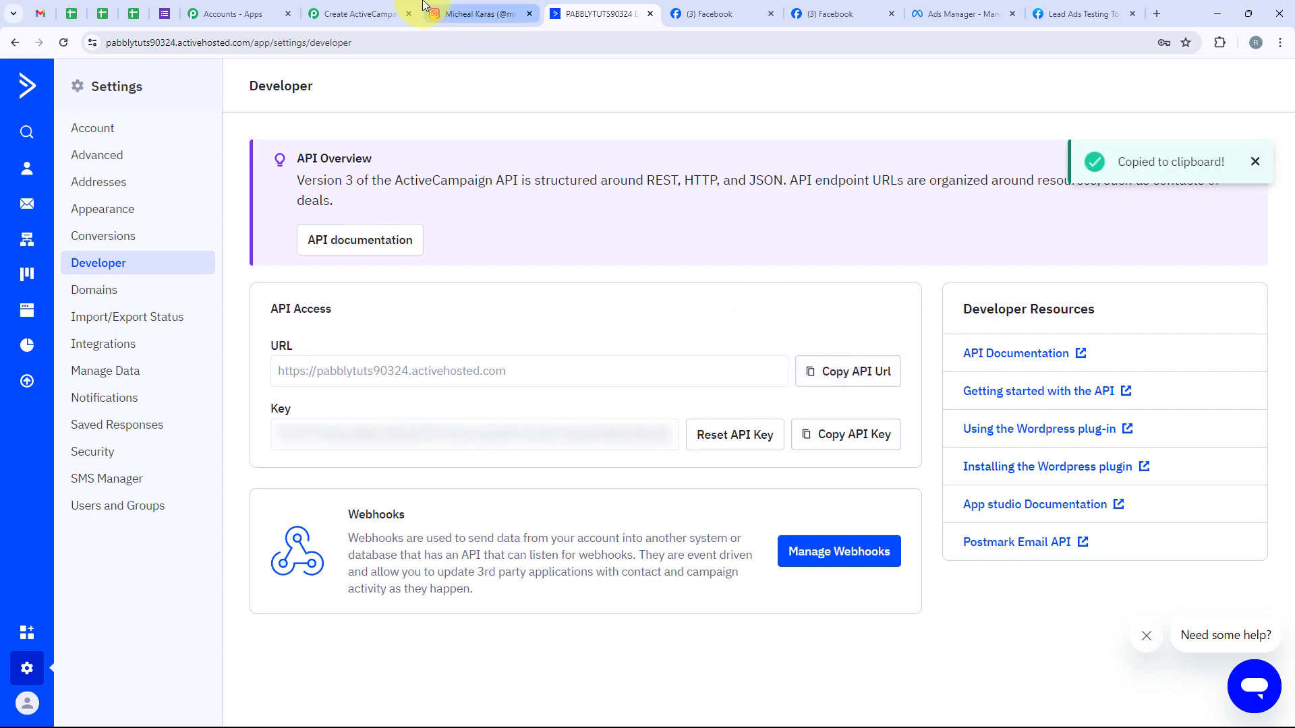
click(393, 6)
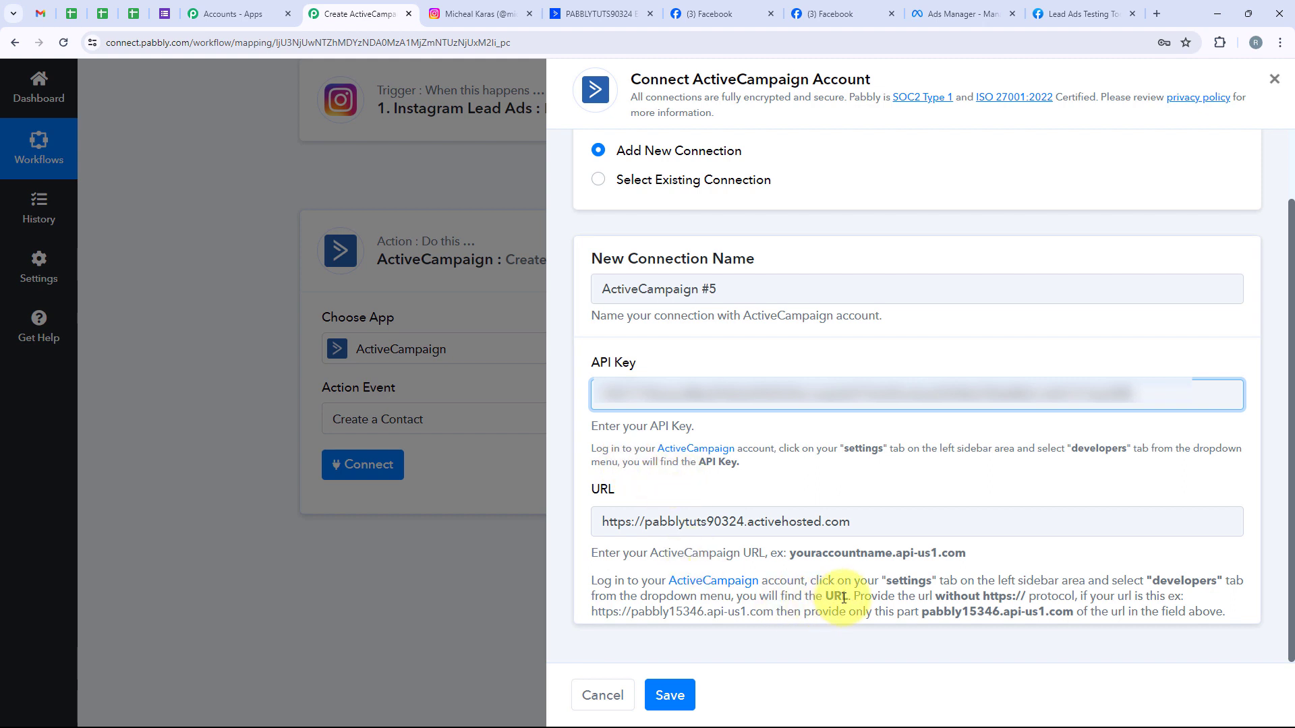
drag(854, 600, 1008, 599)
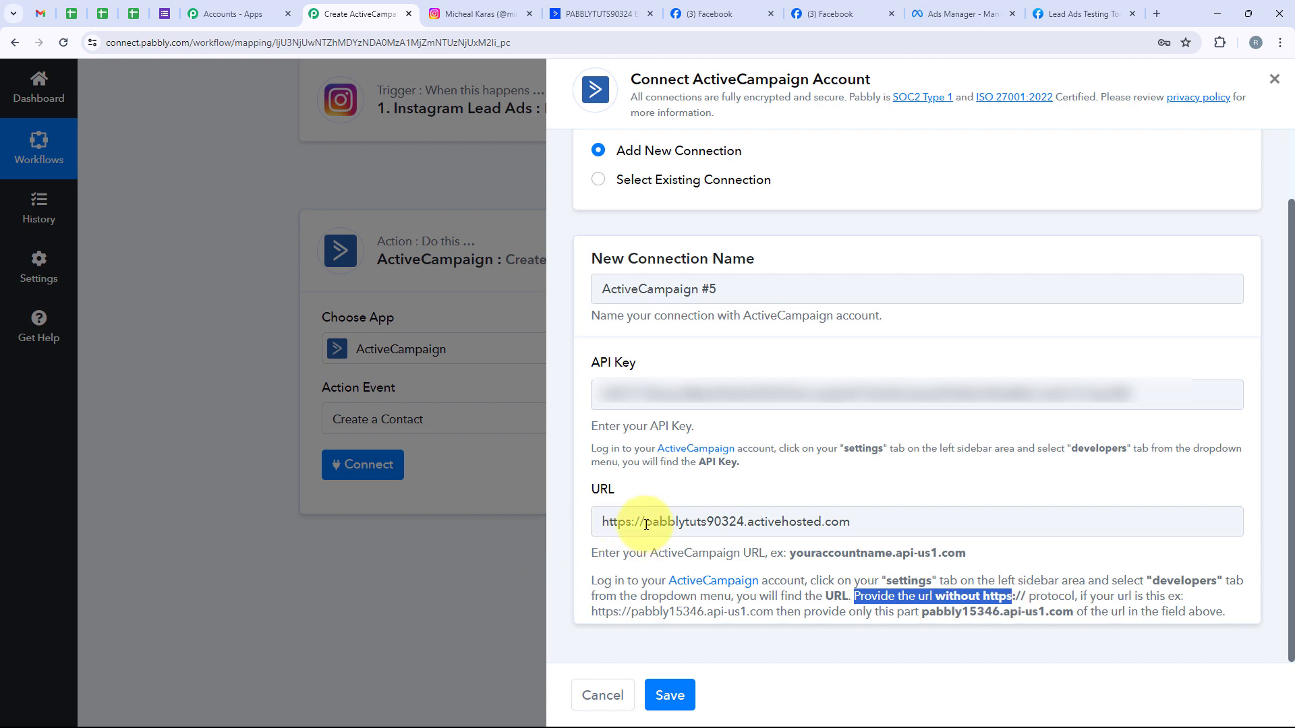
drag(643, 523, 581, 543)
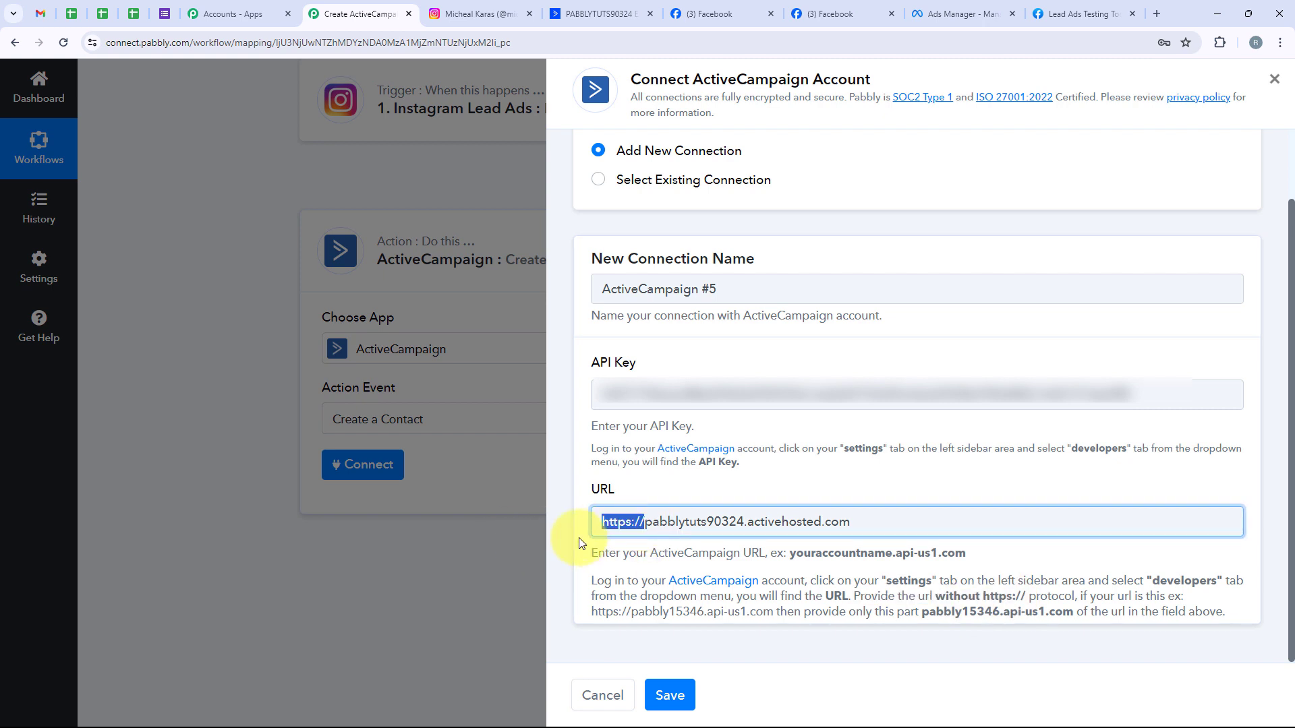
key(BackSpace)
click(580, 532)
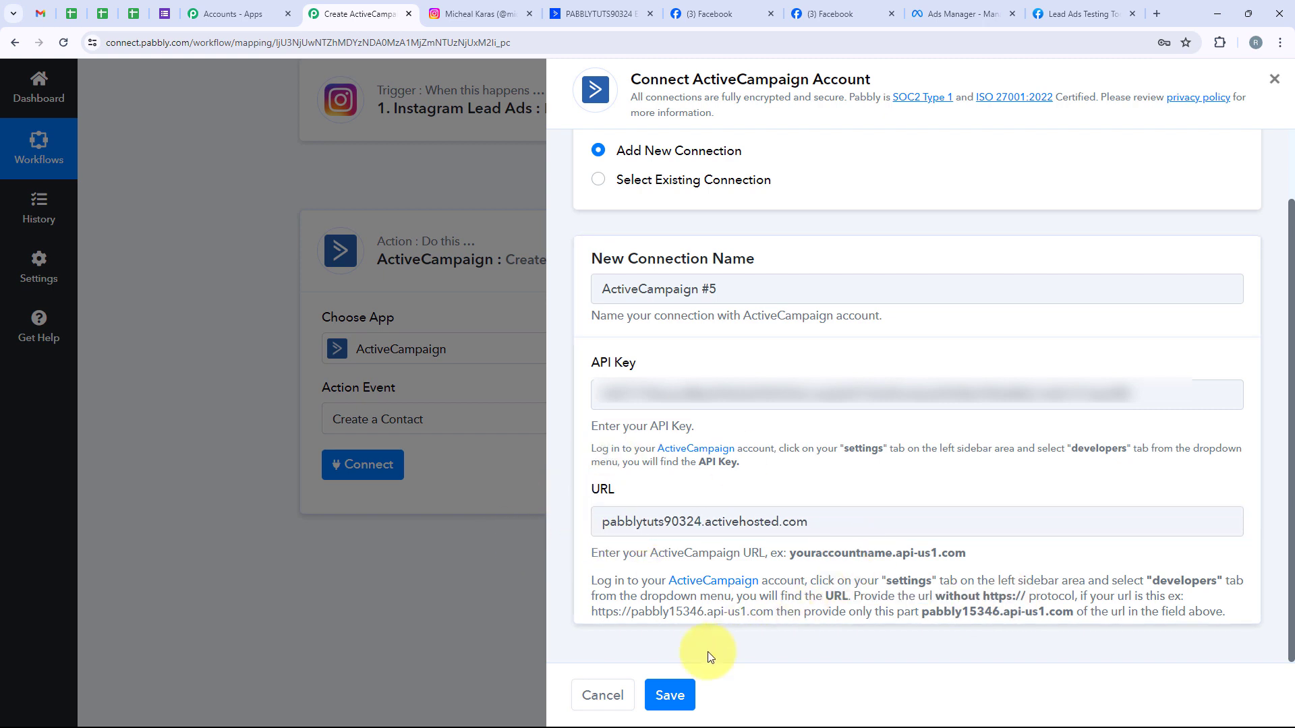
click(671, 694)
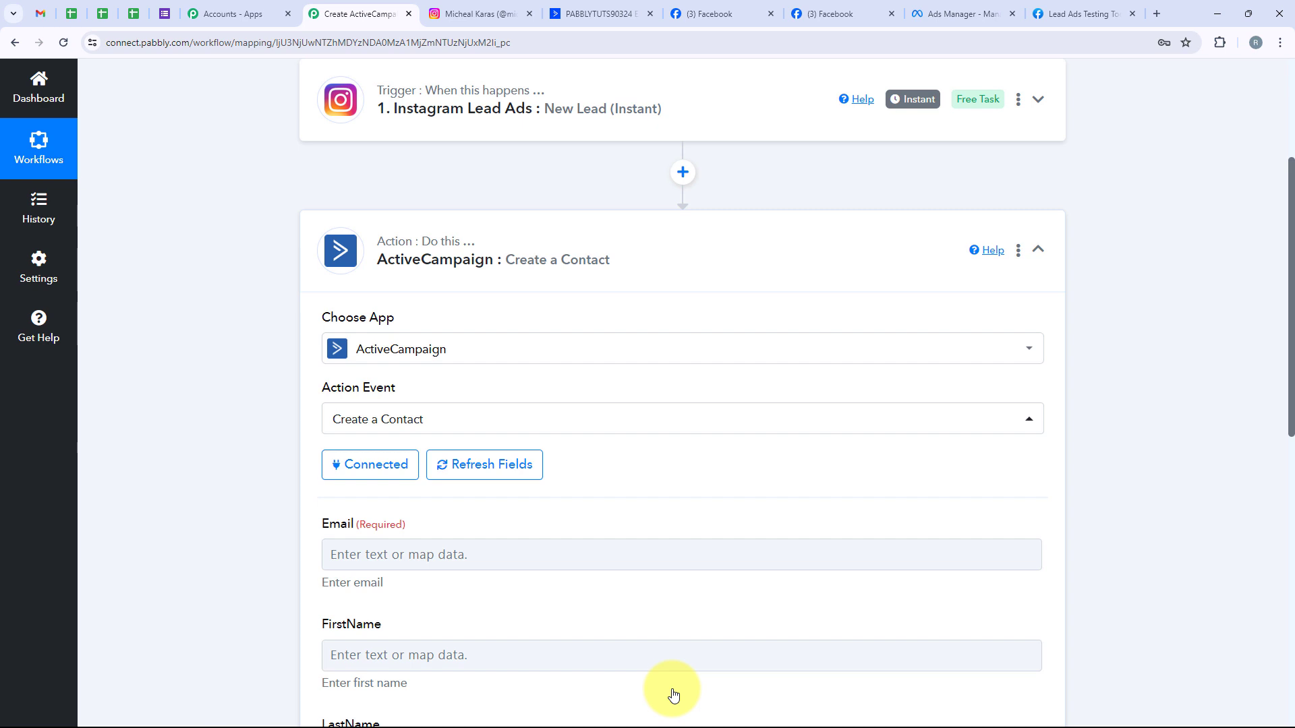
- Map the contact's Email field to Res4 Email from the Instagram Lead Ads step, finding it with the search term "email"
scroll(421, 467, down, 2)
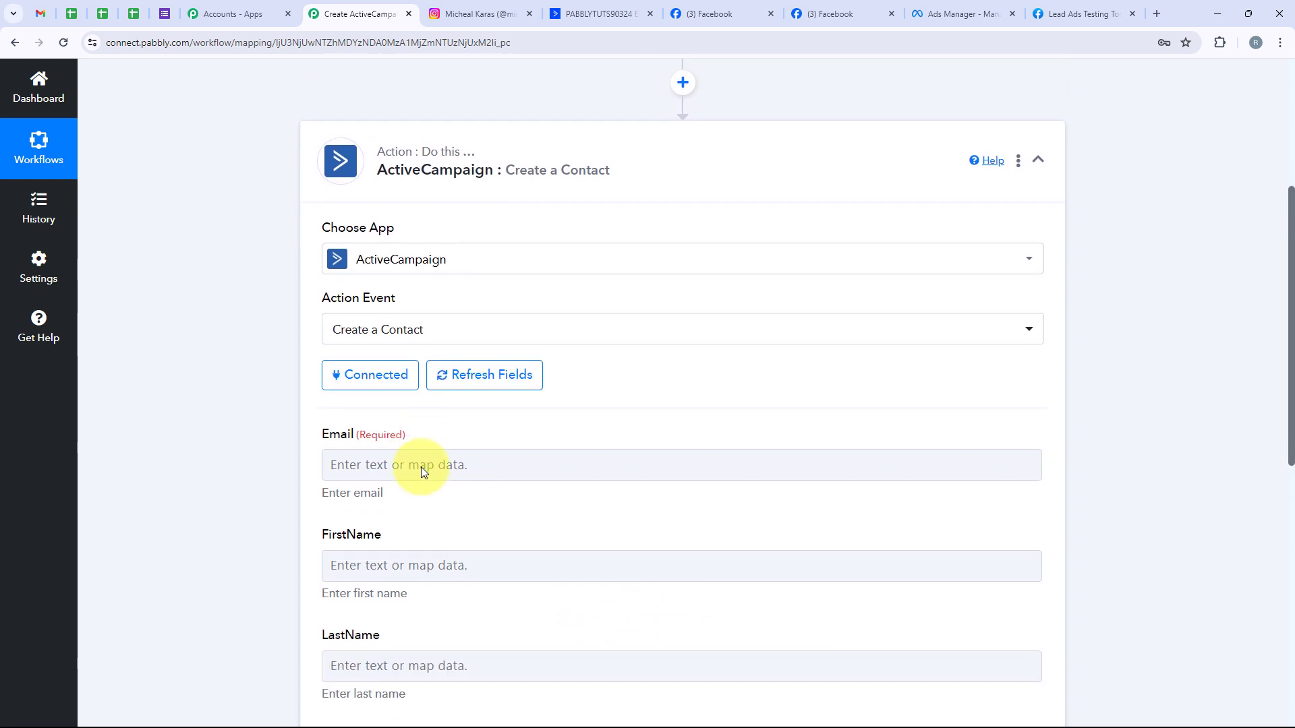
scroll(421, 467, down, 4)
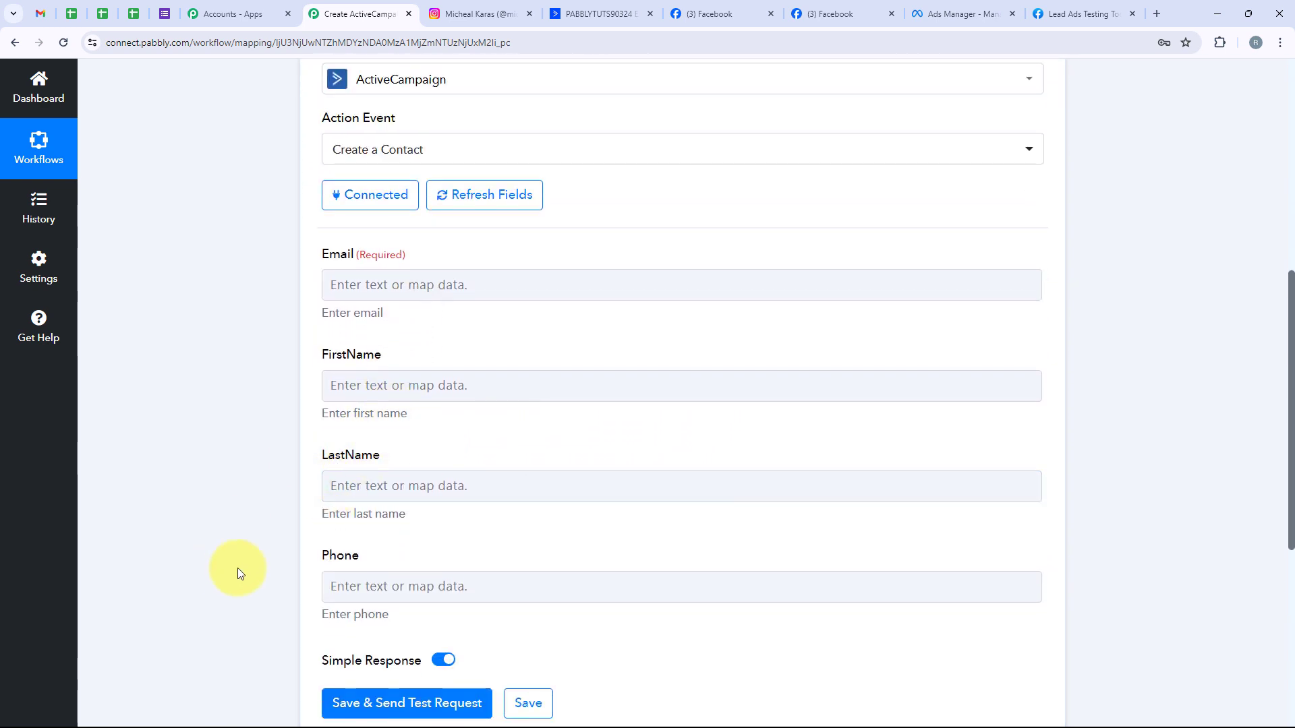
click(405, 272)
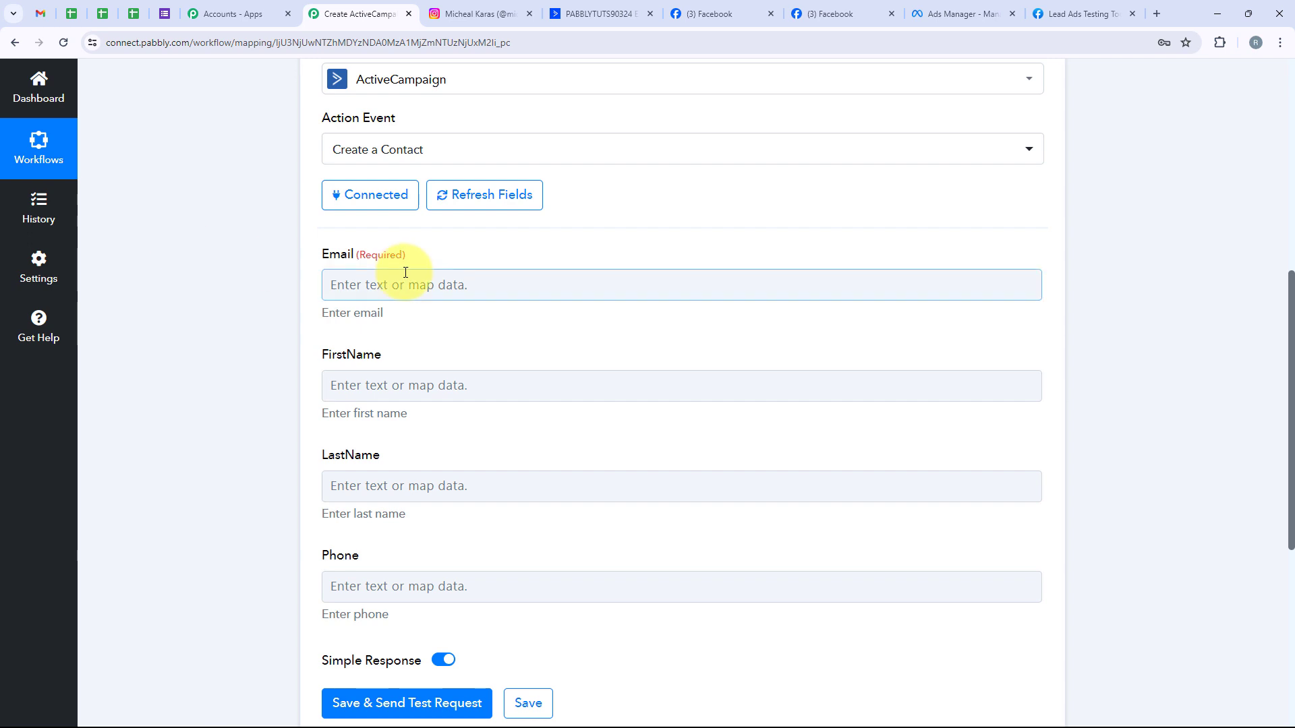
click(406, 273)
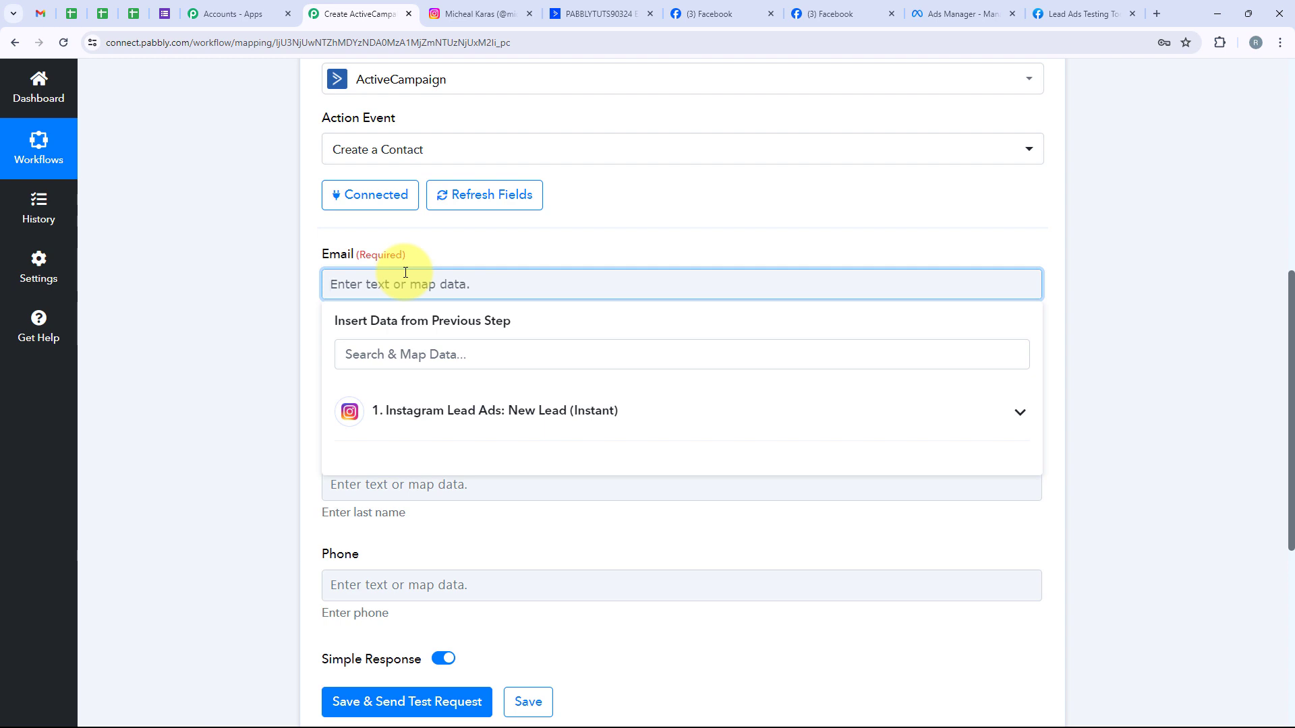
click(427, 406)
click(433, 362)
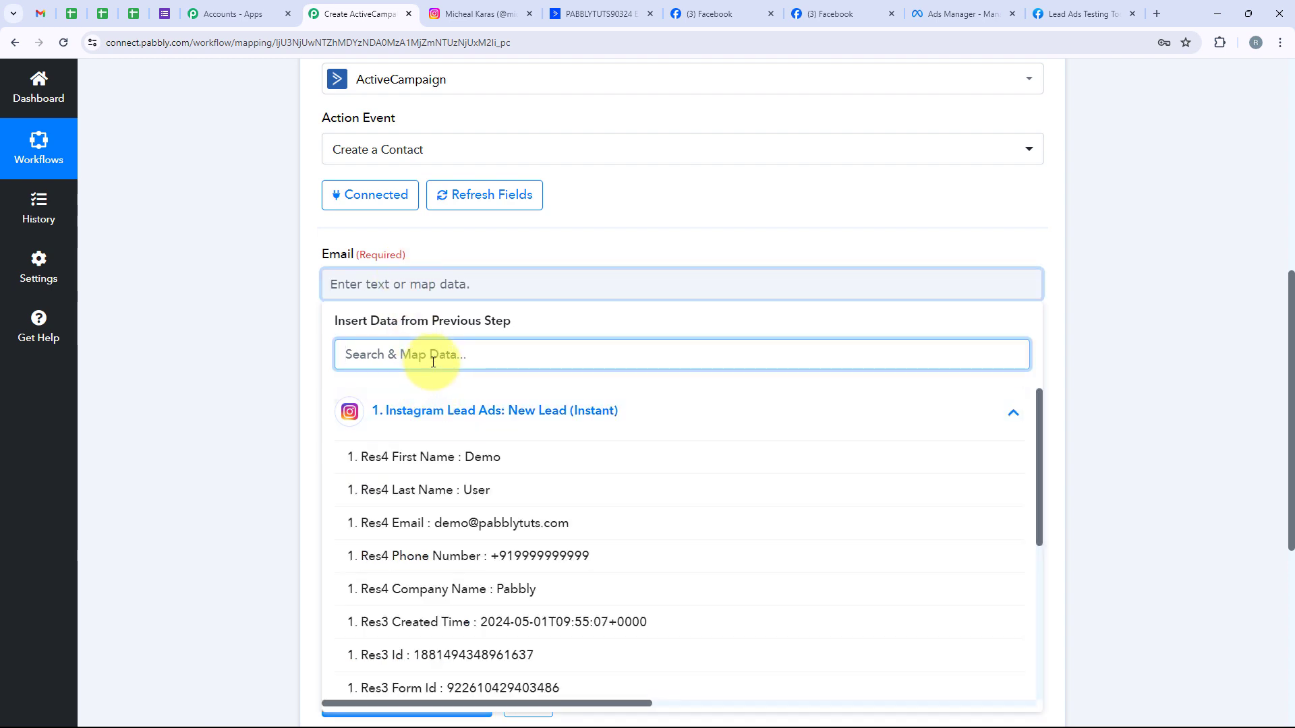
text(email)
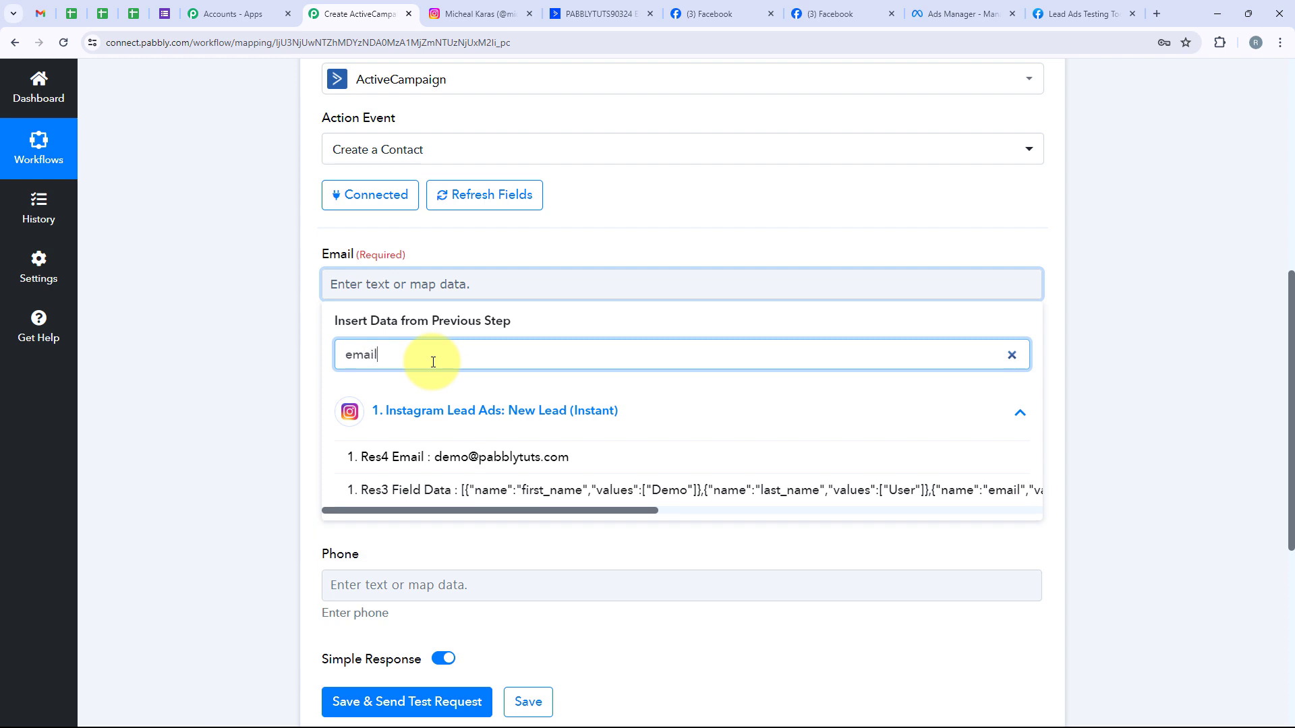
click(418, 457)
click(289, 376)
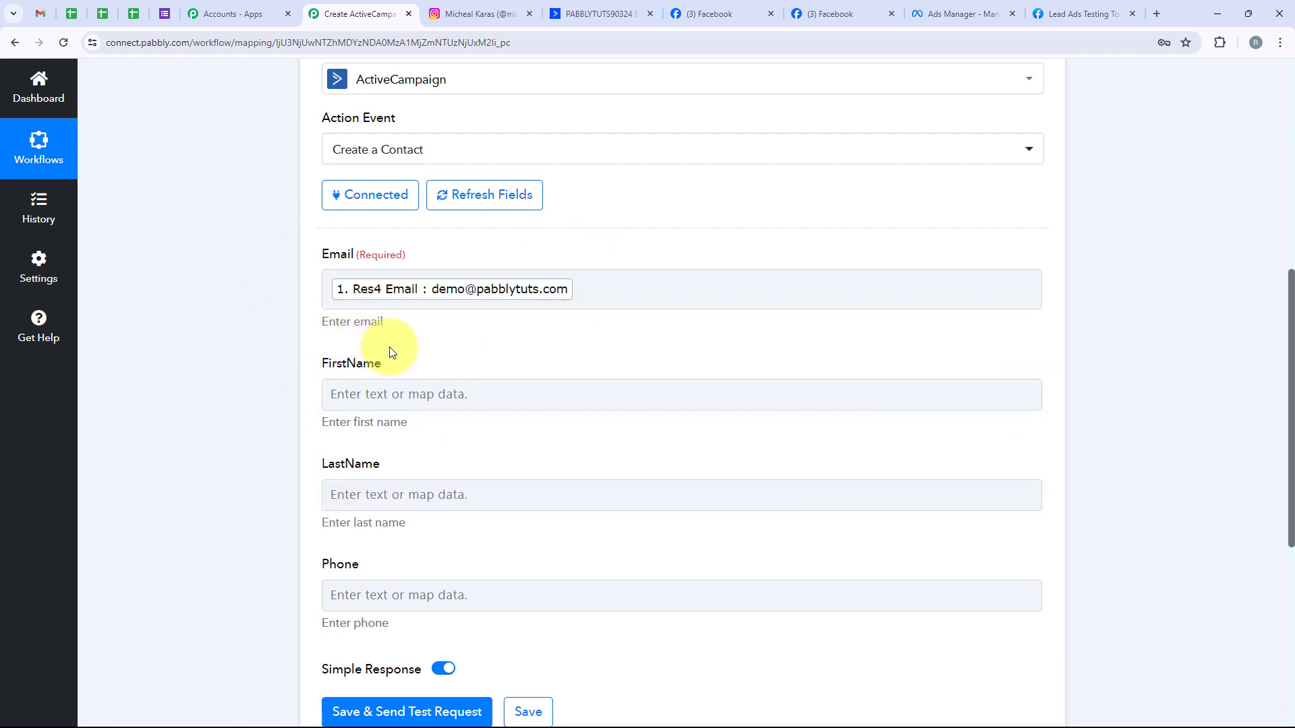
- Map the contact's FirstName field to Res4 First Name from the Instagram Lead Ads step, finding it with the search term "first"
scroll(391, 347, down, 1)
click(391, 326)
click(385, 395)
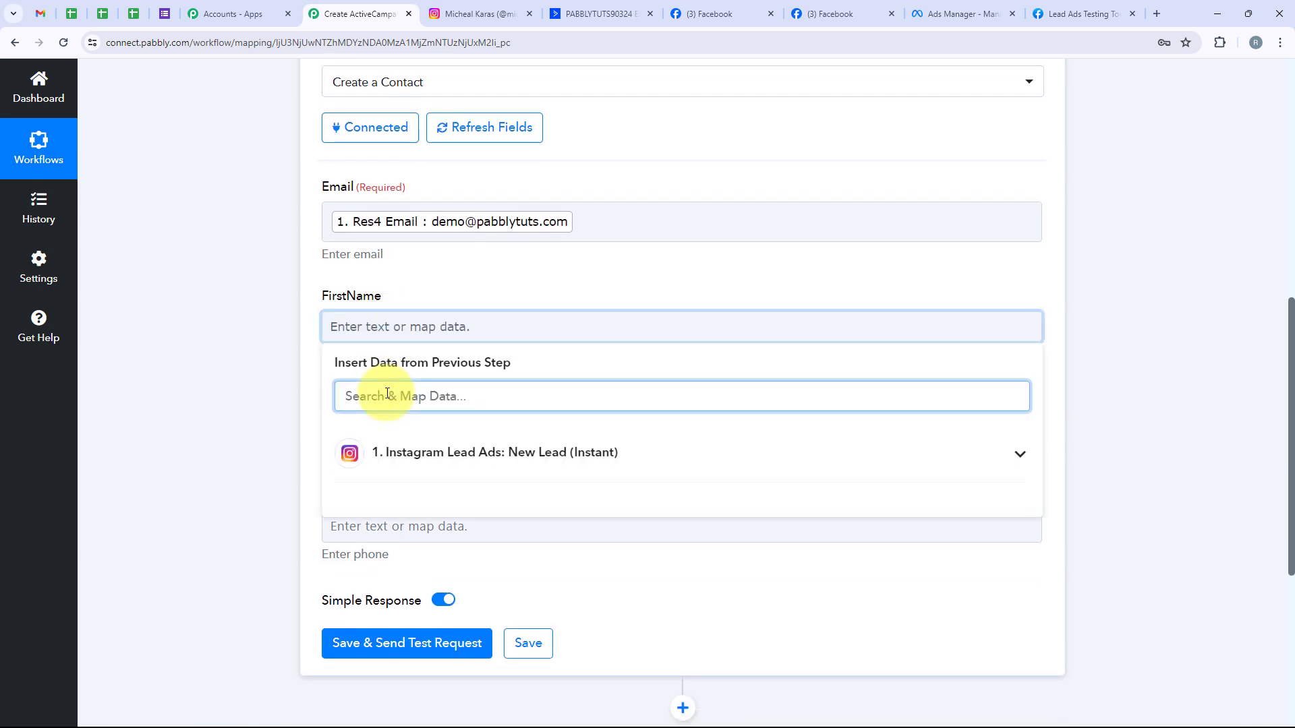
text(first)
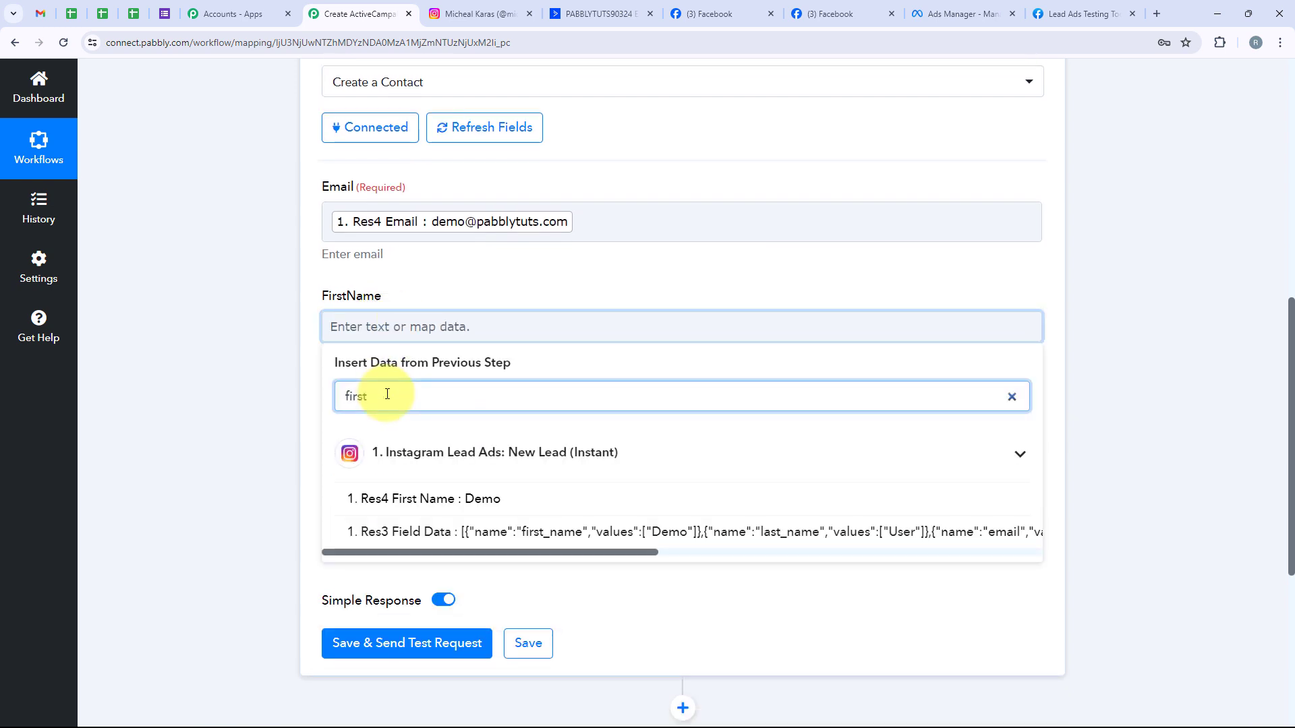
click(427, 498)
- Map the LastName field to Res4 Last Name from the Instagram Lead Ads step, finding it with the search term "last"
click(332, 436)
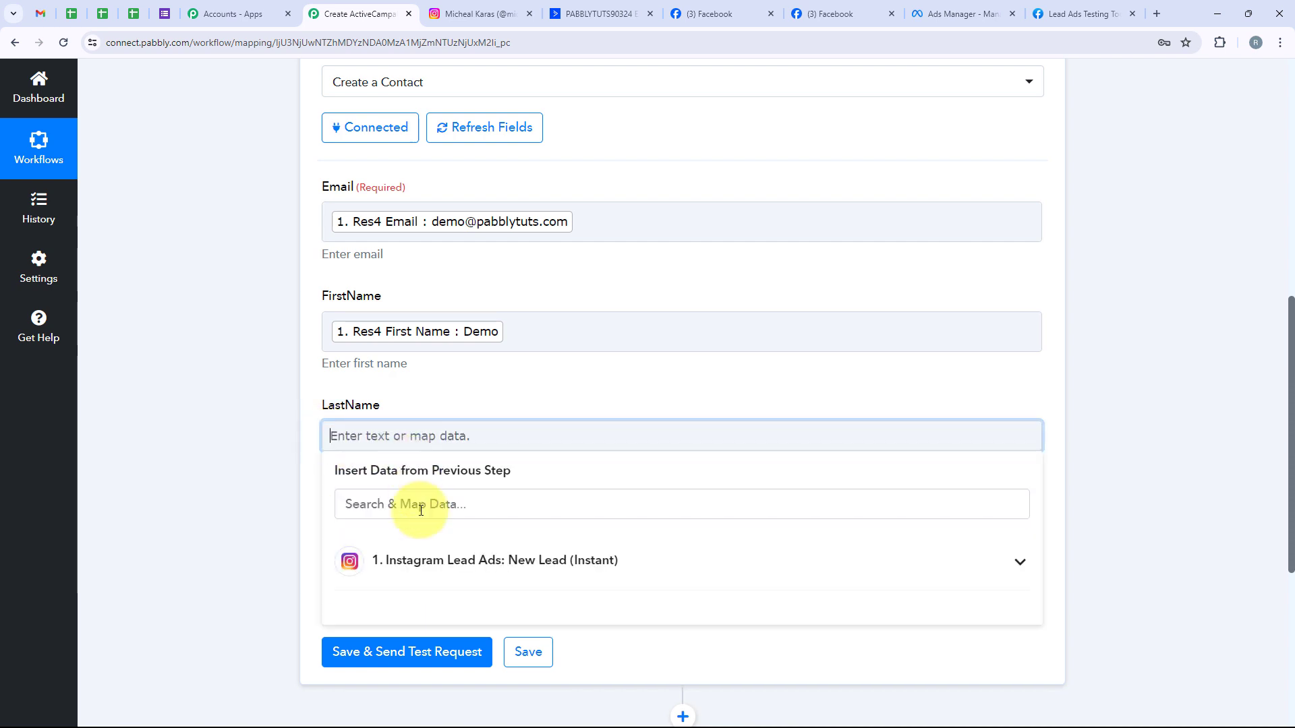
click(420, 510)
scroll(471, 341, down, 4)
click(468, 243)
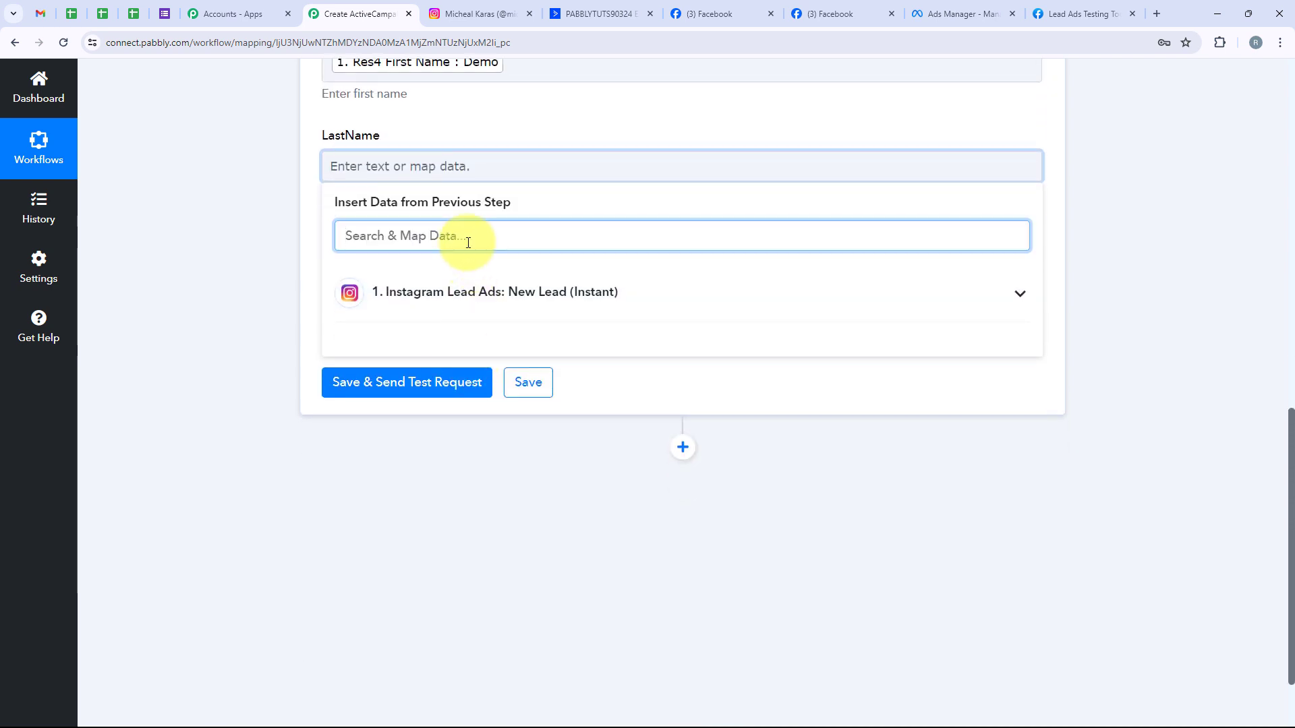
text(last)
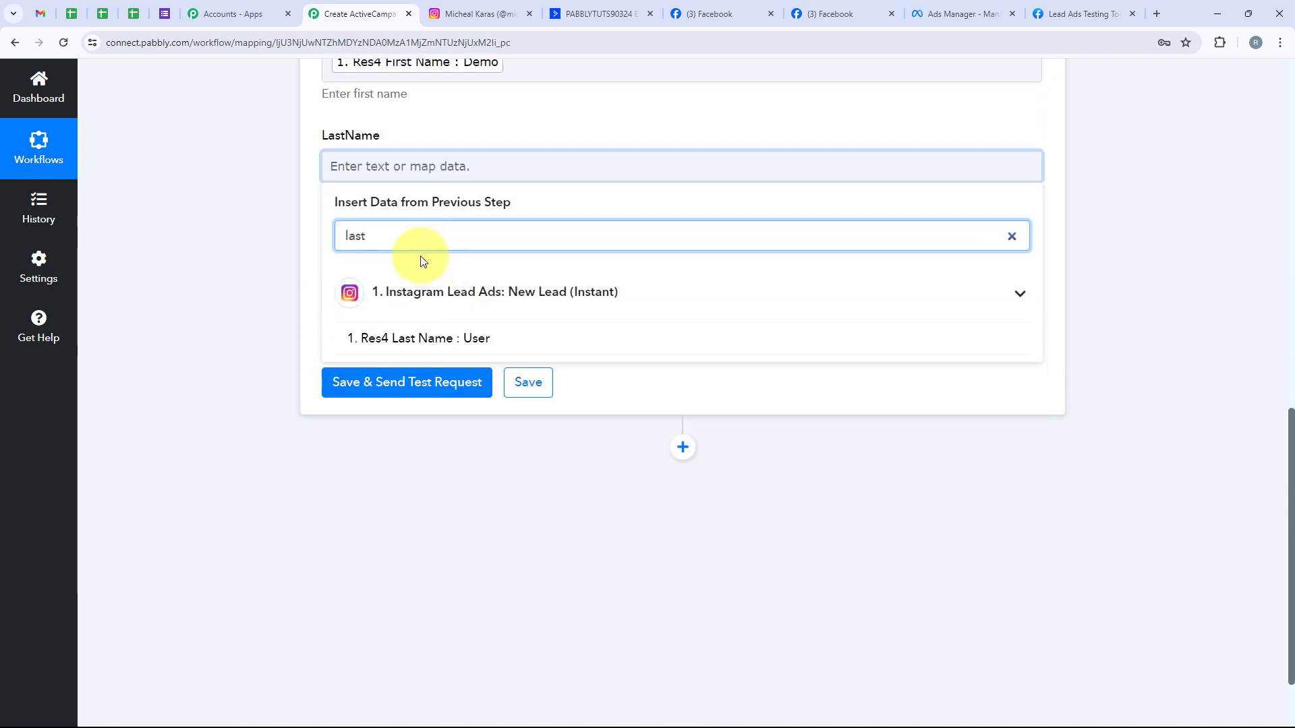
click(419, 335)
click(294, 289)
- Map the Phone field to Res4 Phone Number from the Instagram Lead Ads step, finding it with the search term "phon"
click(405, 270)
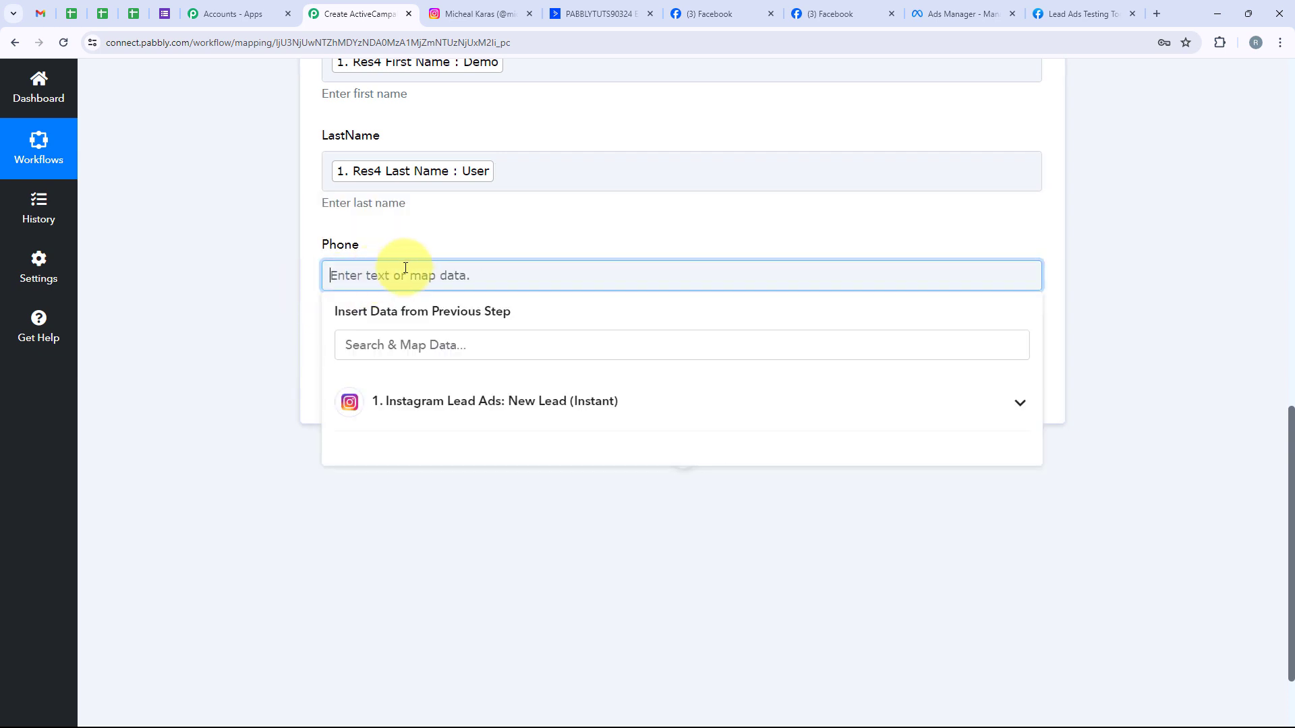
click(370, 342)
text(phon)
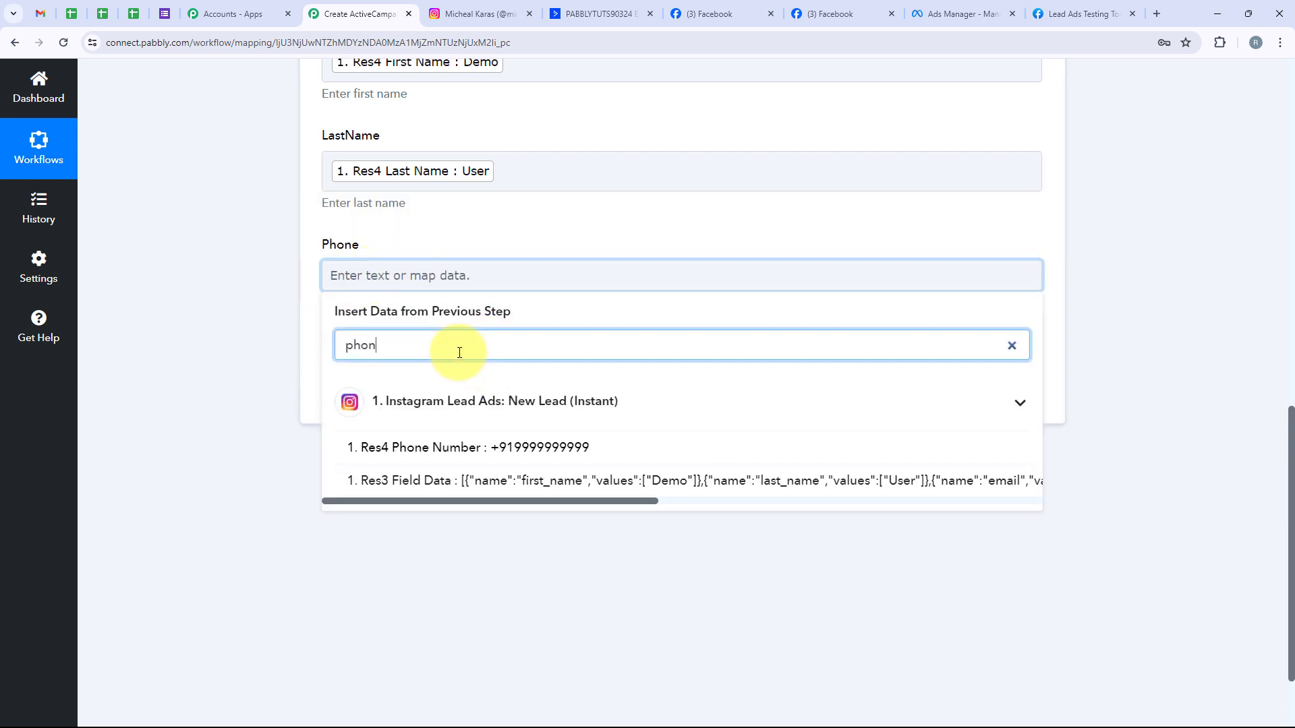
click(468, 445)
click(291, 394)
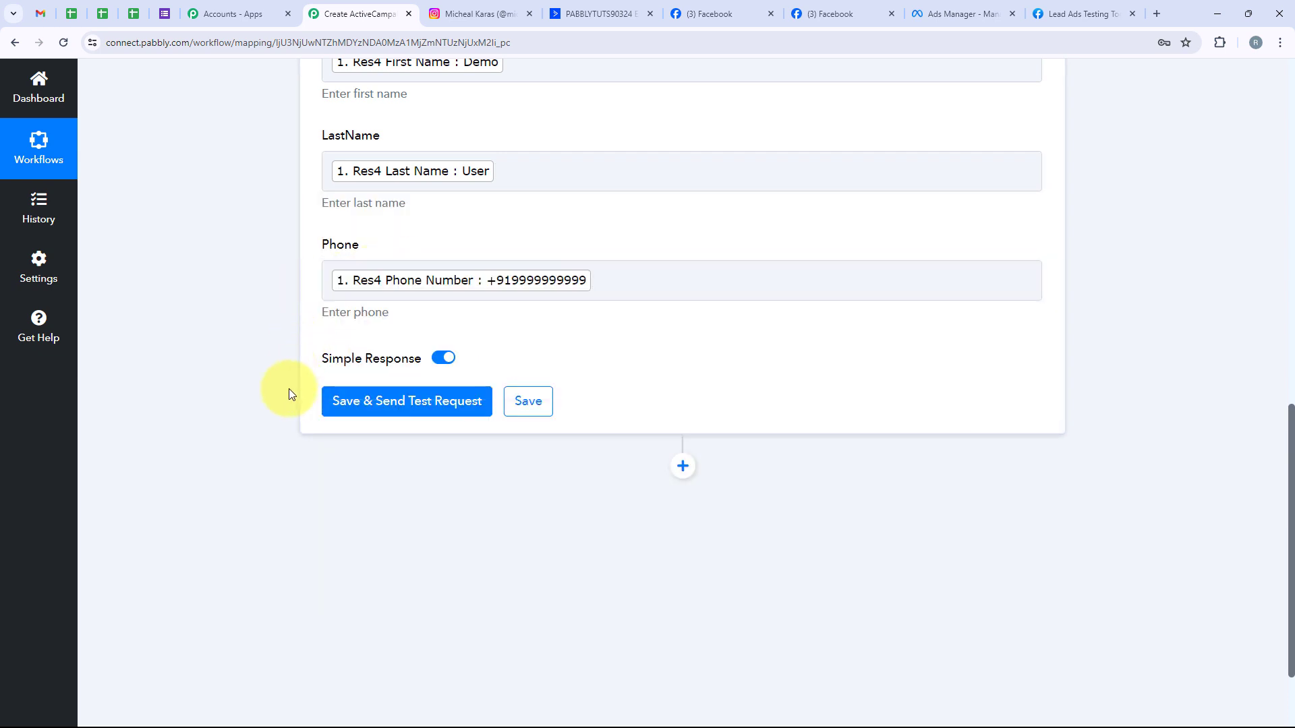
- Review the four mapped contact fields, save the ActiveCampaign action step and send a test request
scroll(288, 389, up, 3)
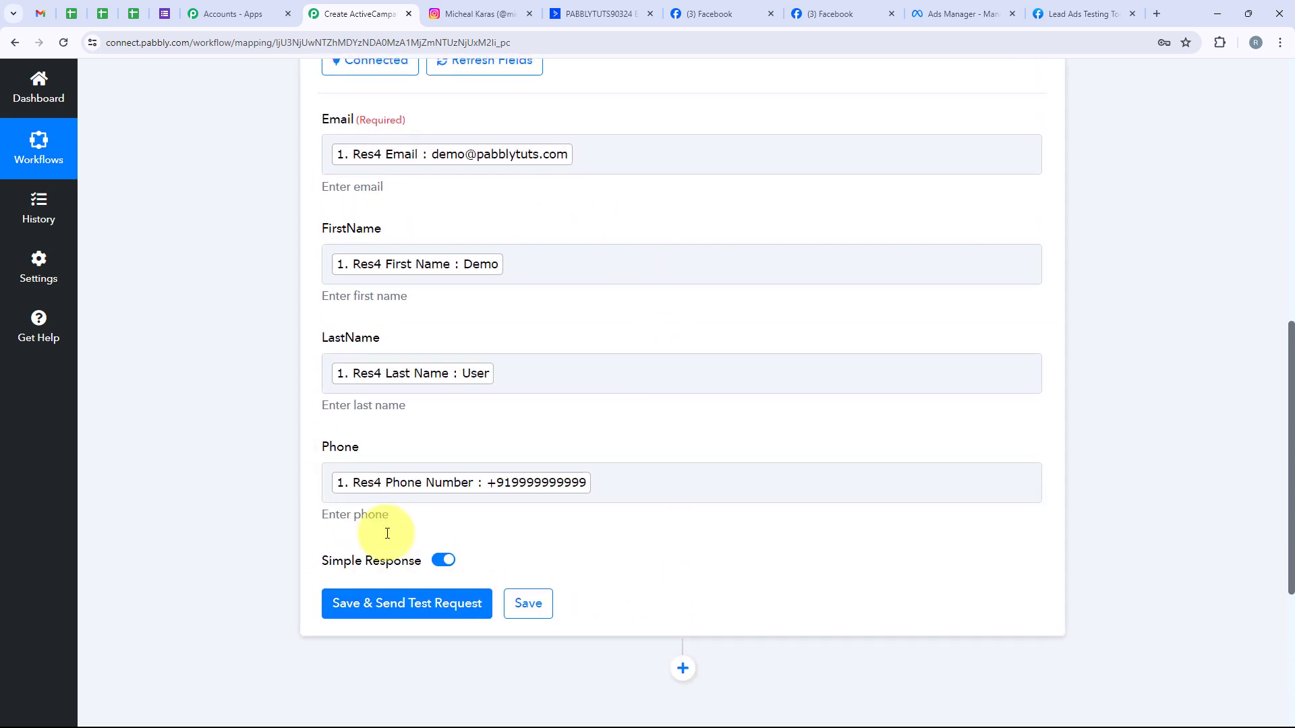
scroll(387, 533, down, 3)
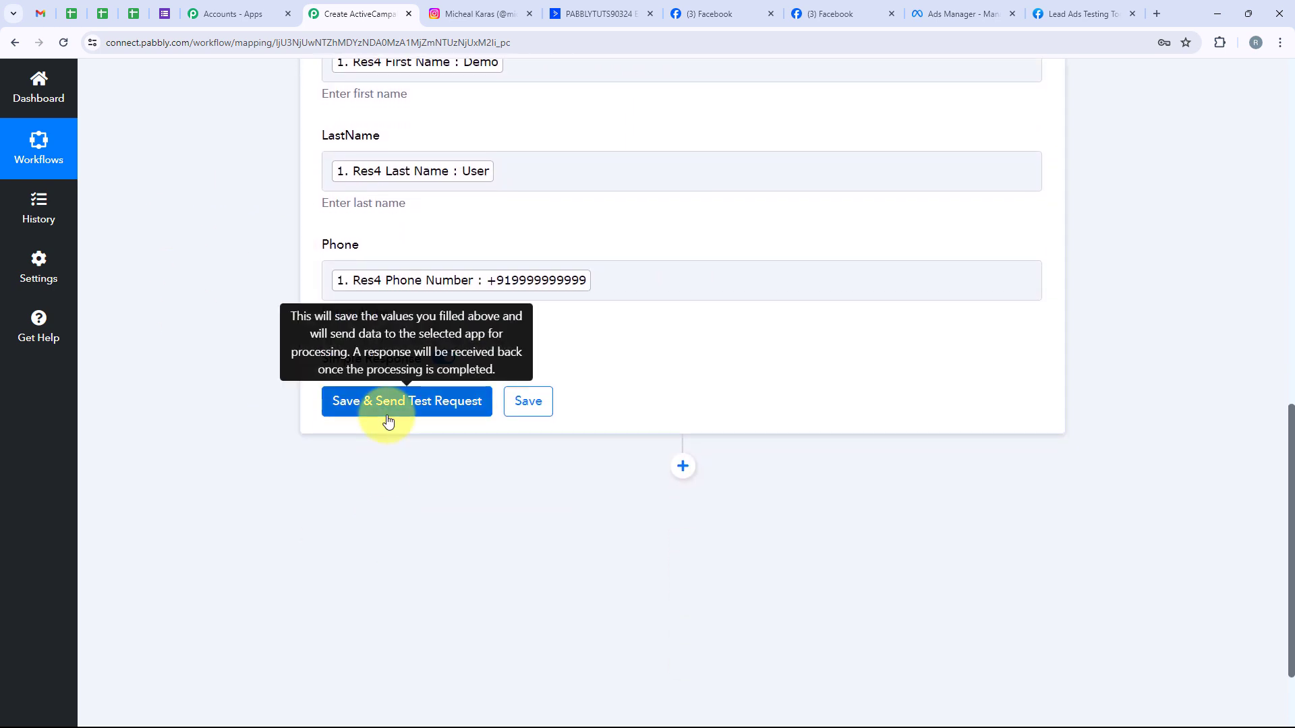
click(388, 412)
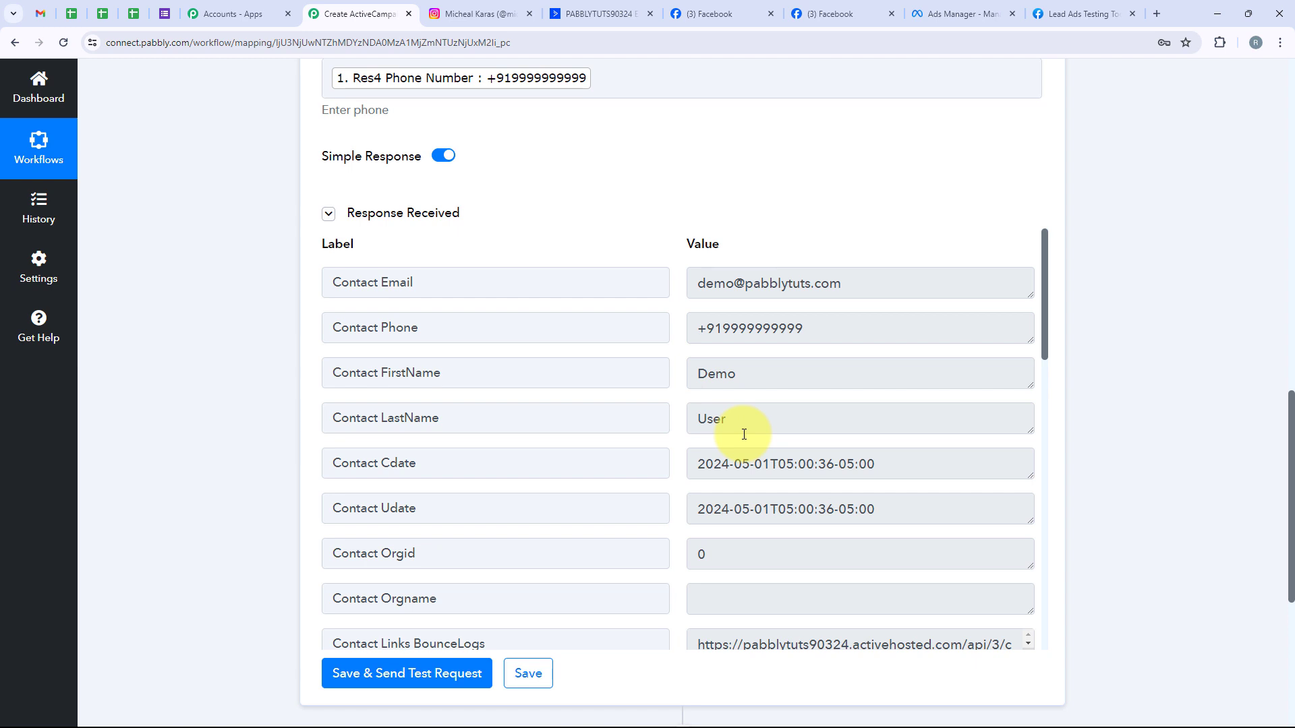
- Switch to ActiveCampaign, reload the contacts list and check the phone number of the contact created by the test request
click(597, 14)
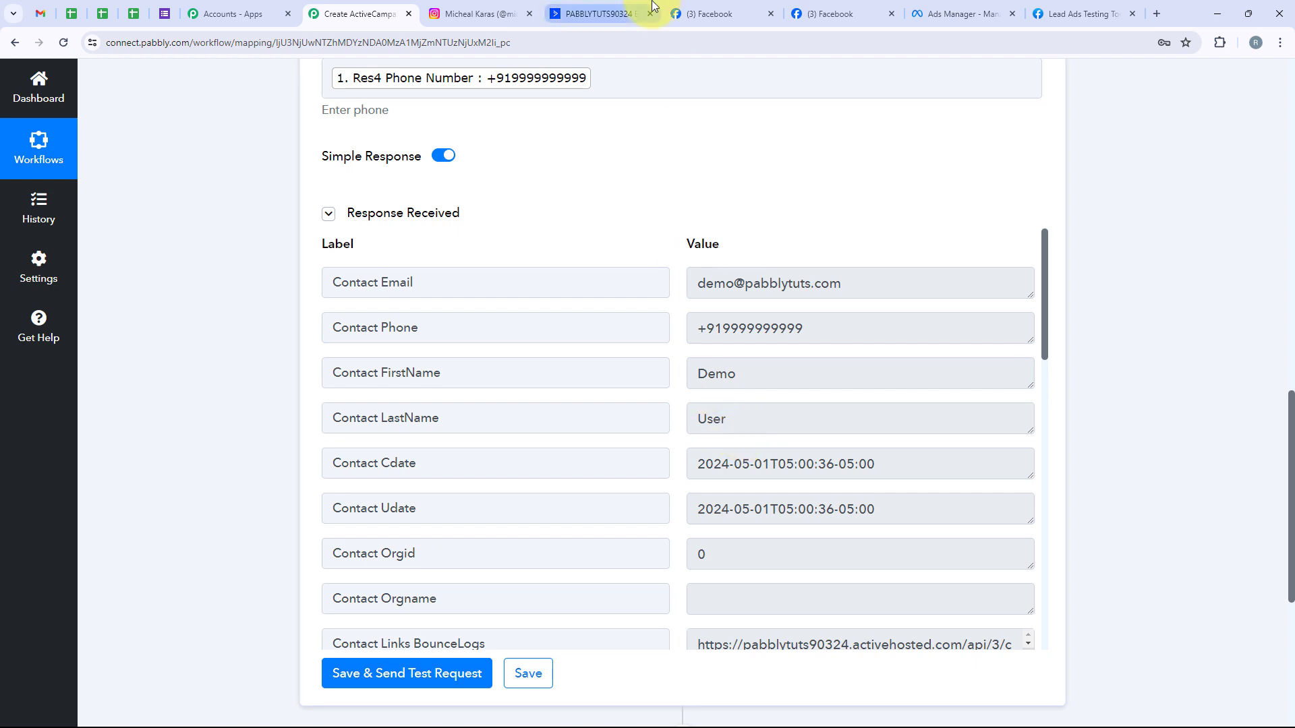
click(60, 43)
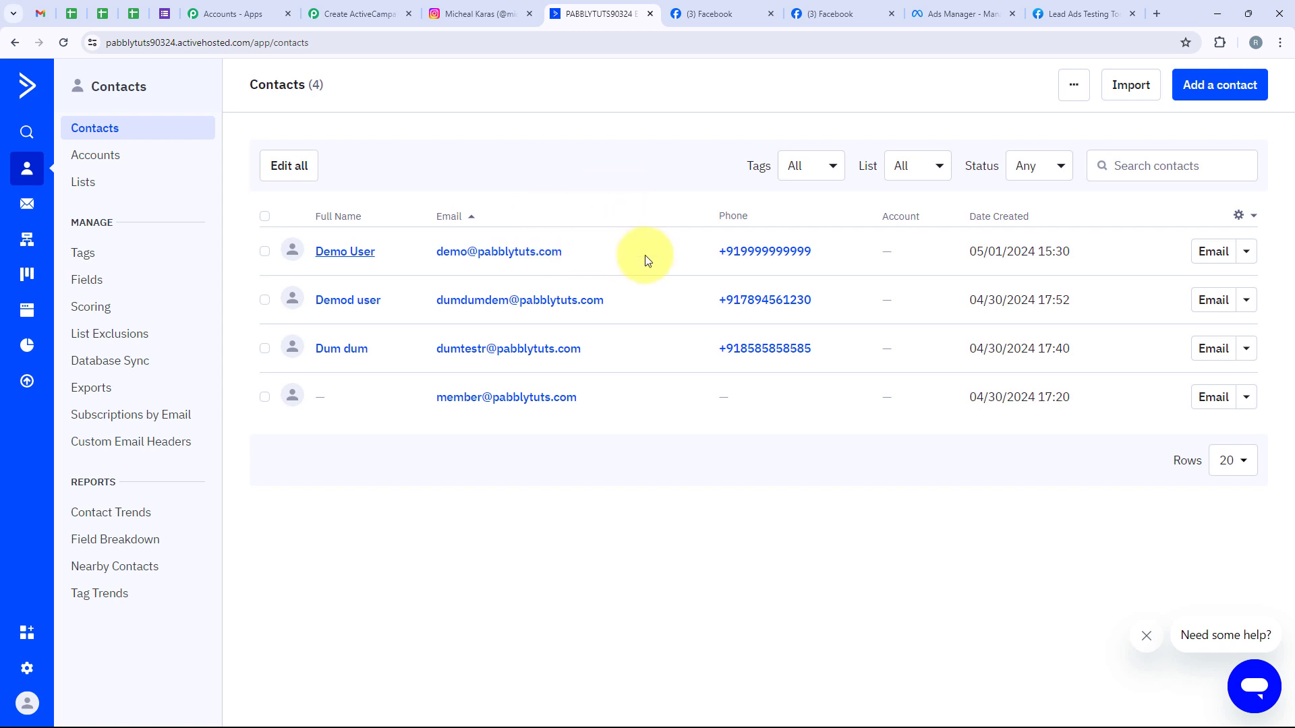
drag(717, 252, 842, 257)
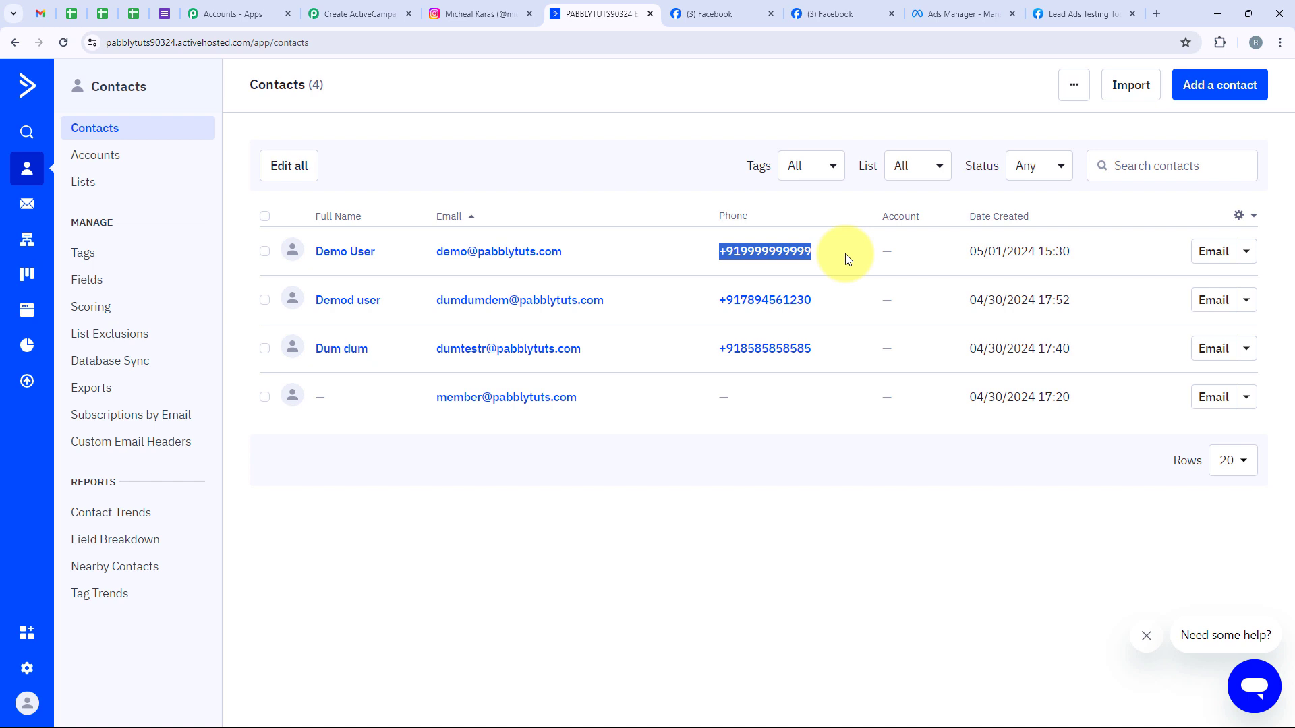
click(557, 520)
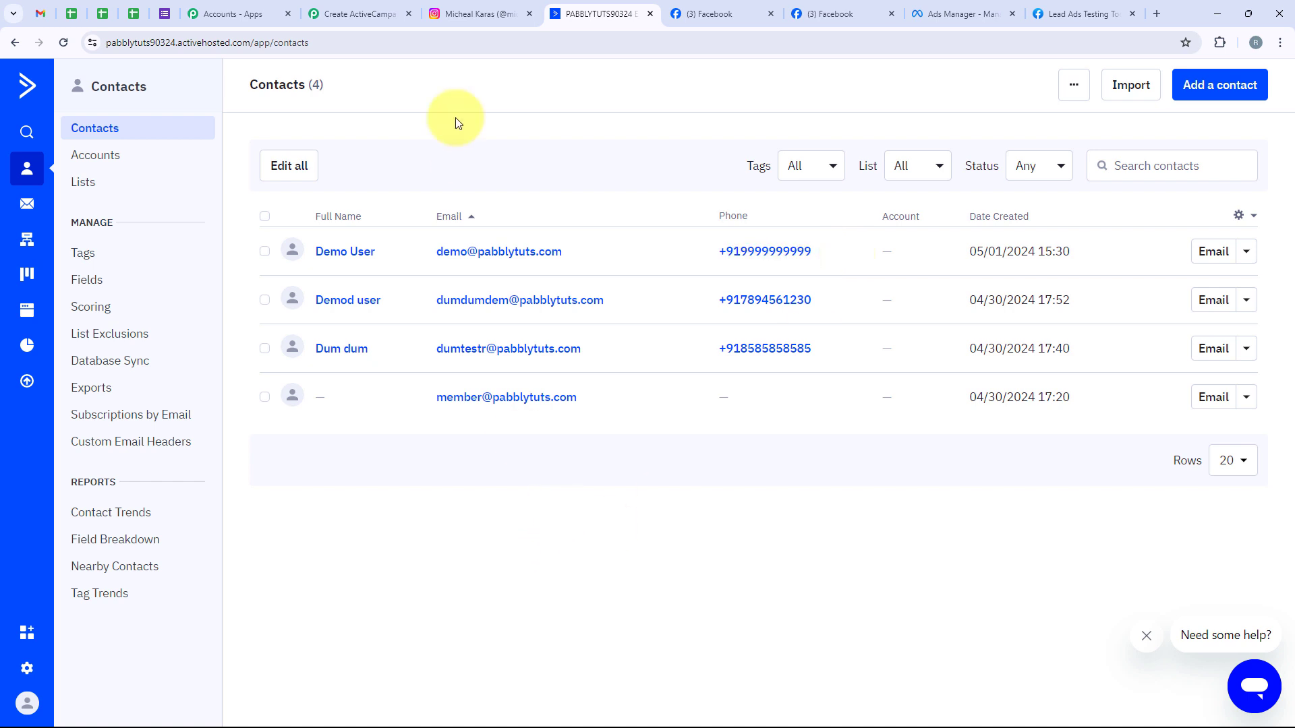
- Switch to Meta's Lead Ads Testing Tool, delete the existing test lead and reload the page
click(373, 6)
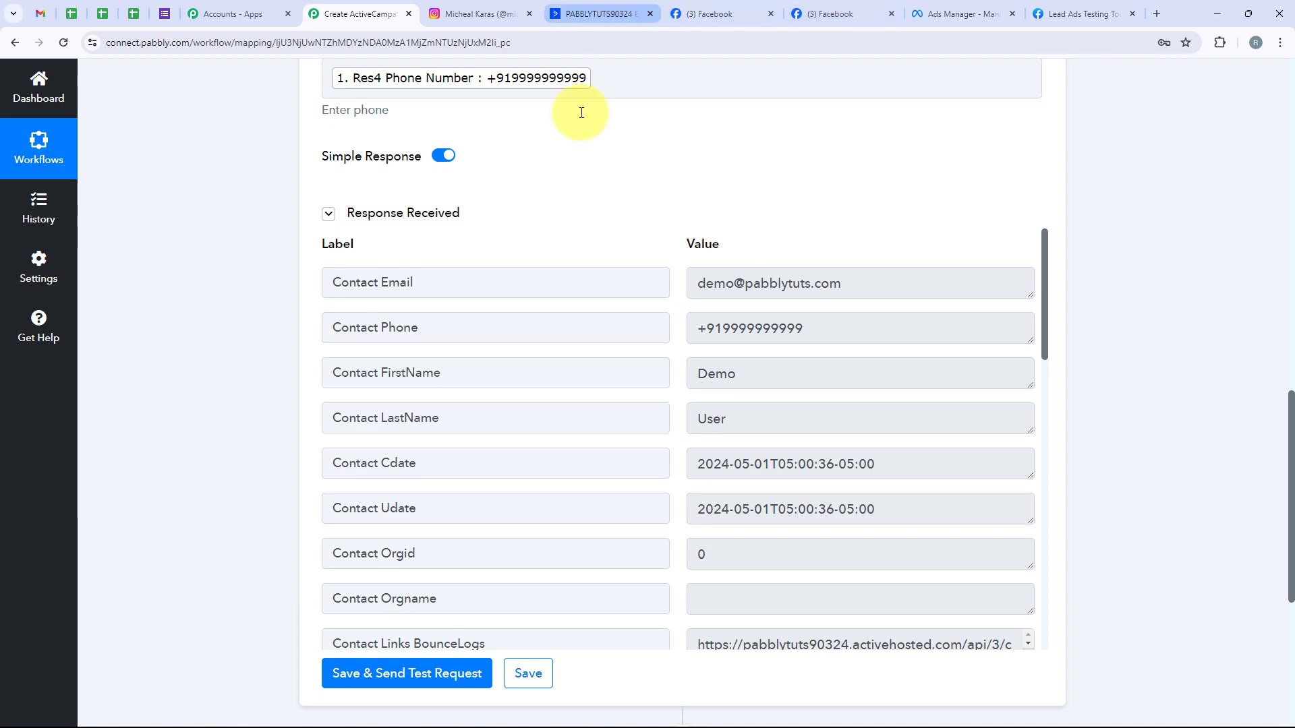
click(1099, 5)
click(483, 364)
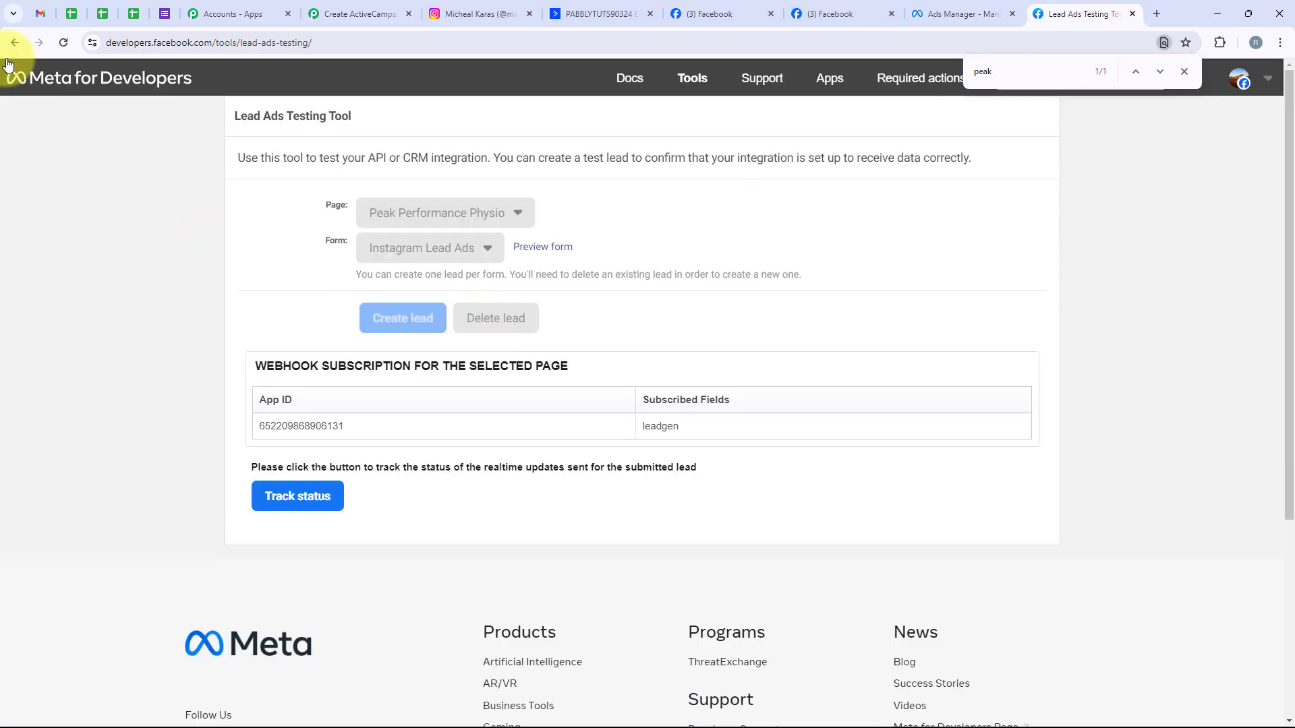
click(63, 43)
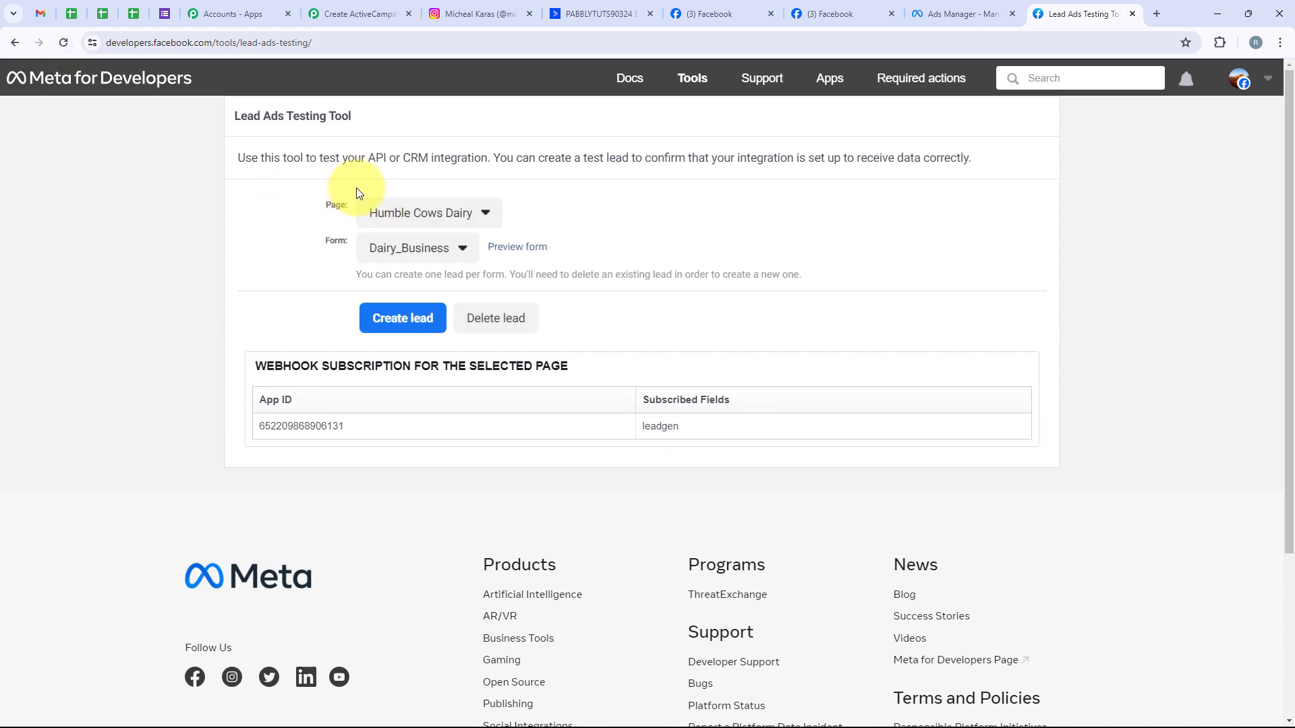
- Select the page Peak Performance Physio, finding it in the page with "peak", and the form Instagram Lead Ads for the test lead
click(367, 214)
key(ctrl+f)
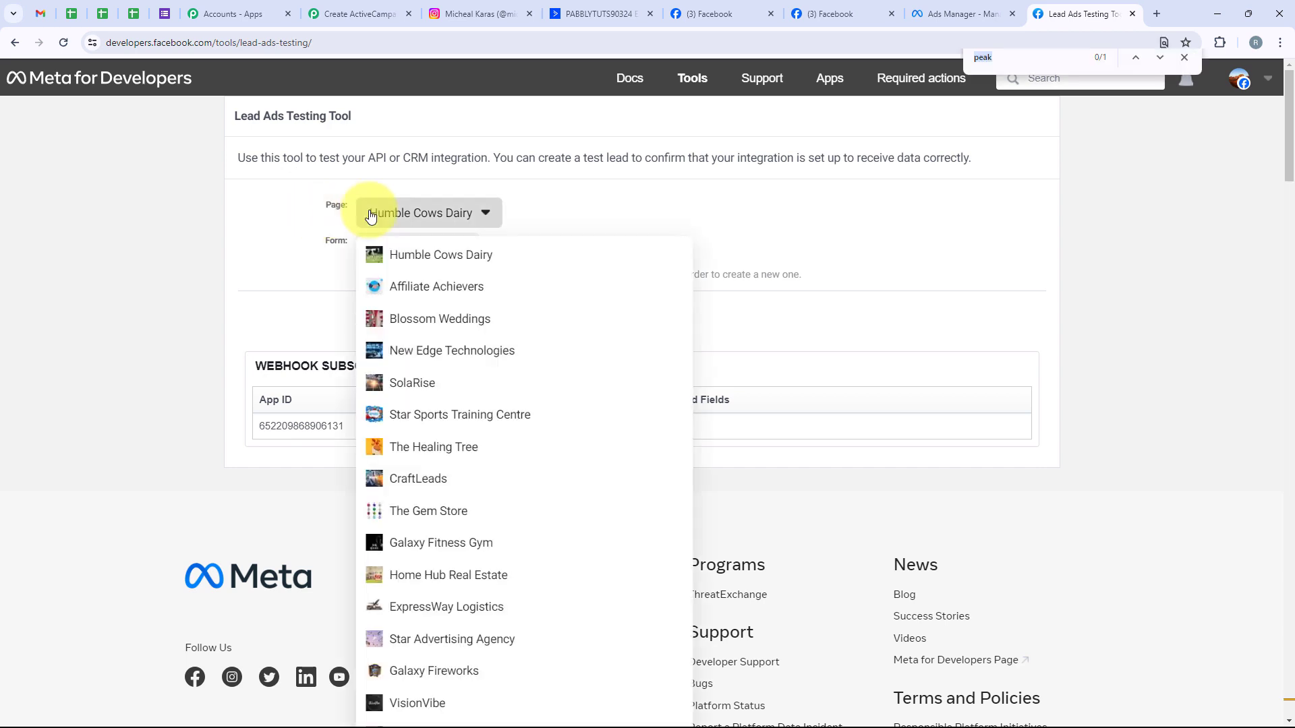
text(peak)
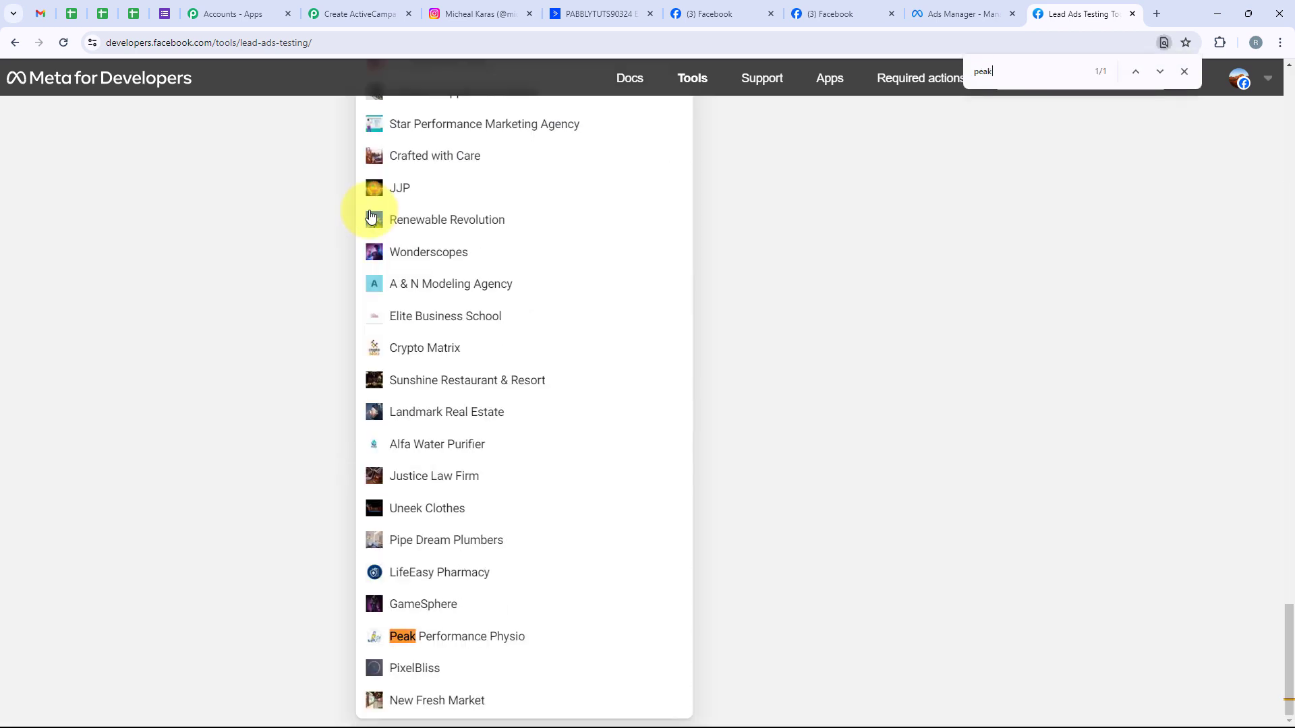
click(464, 652)
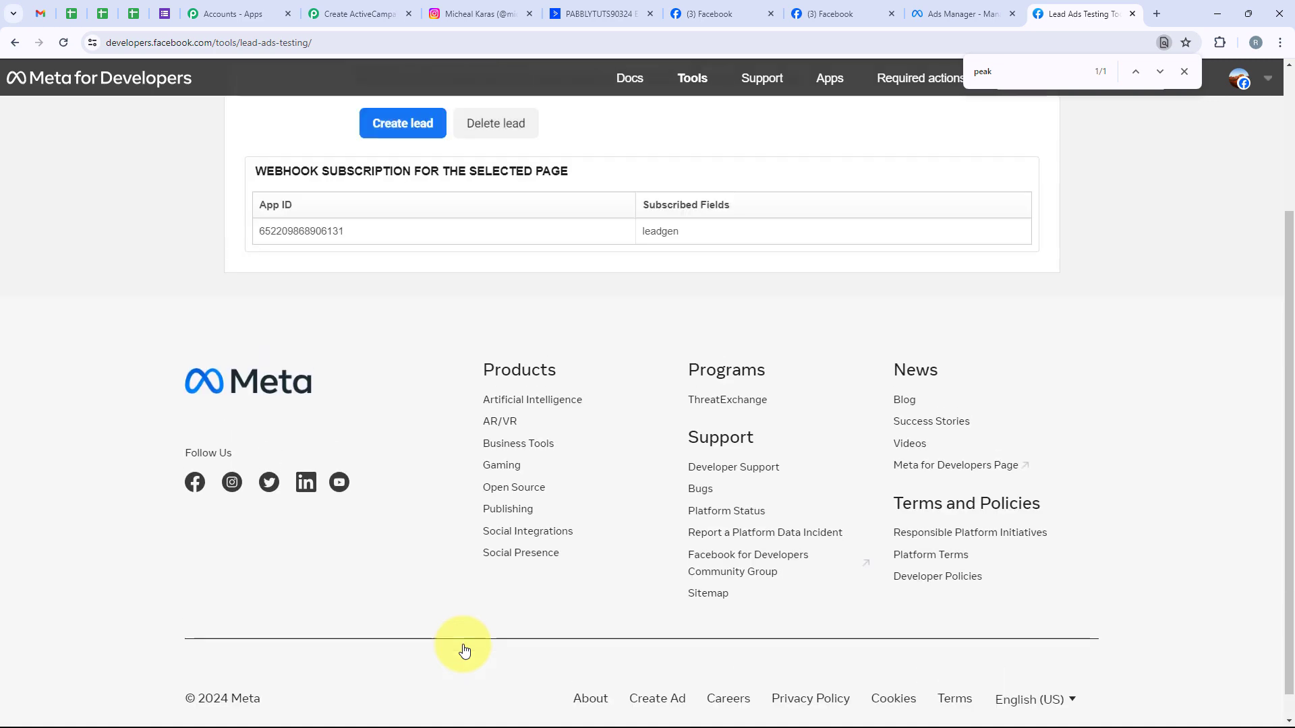
scroll(432, 607, up, 3)
click(397, 249)
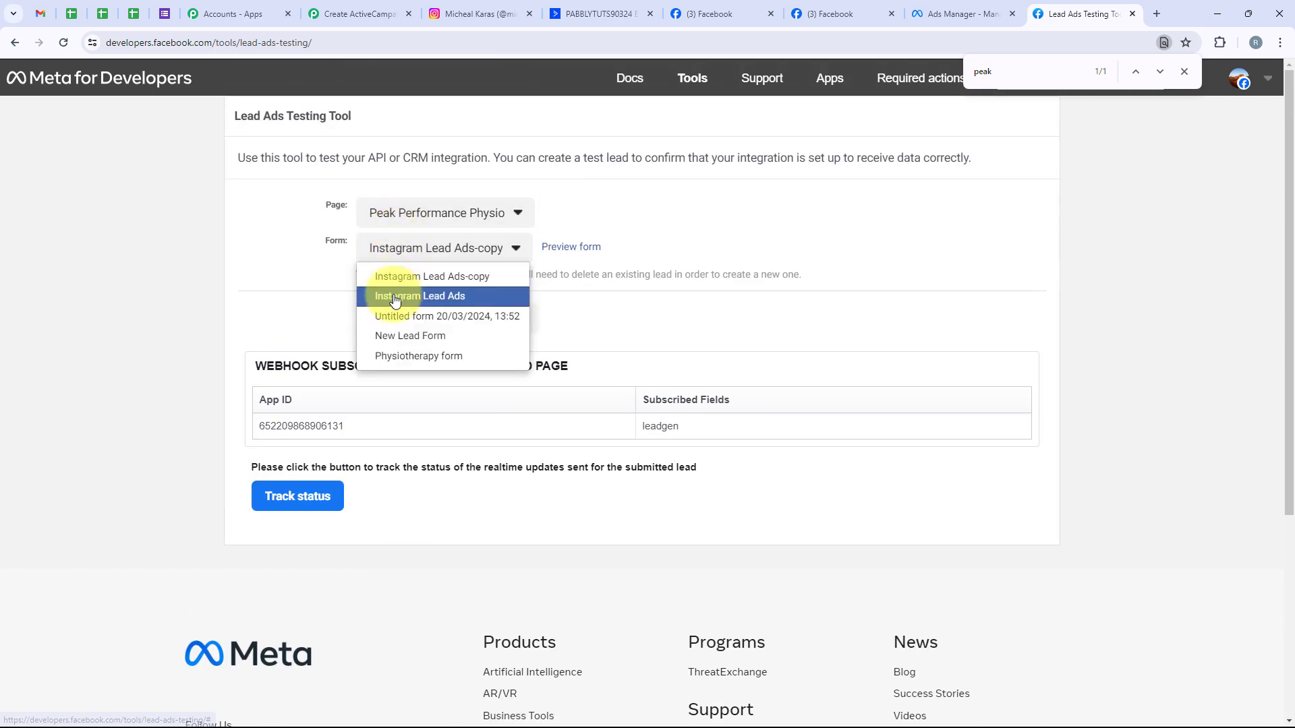
click(405, 296)
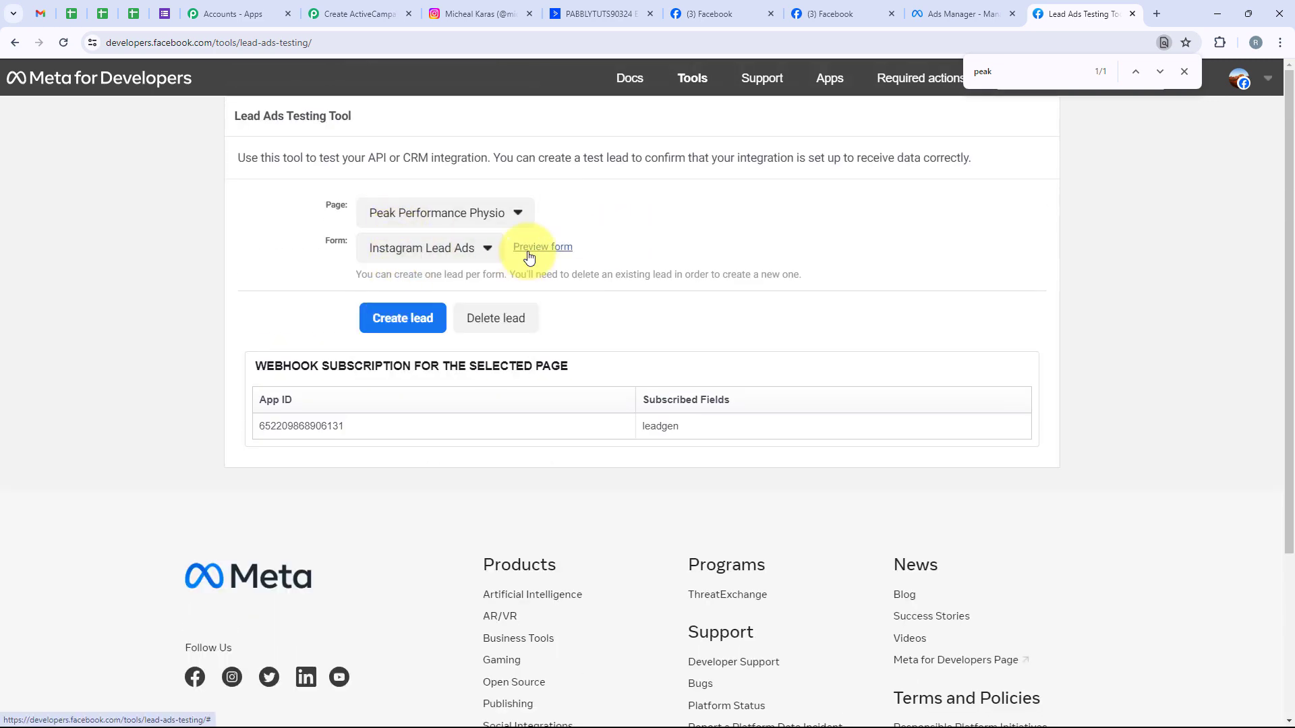
- Open the preview of the selected lead form and enter the test lead's first name, last name and e-mail address
click(528, 252)
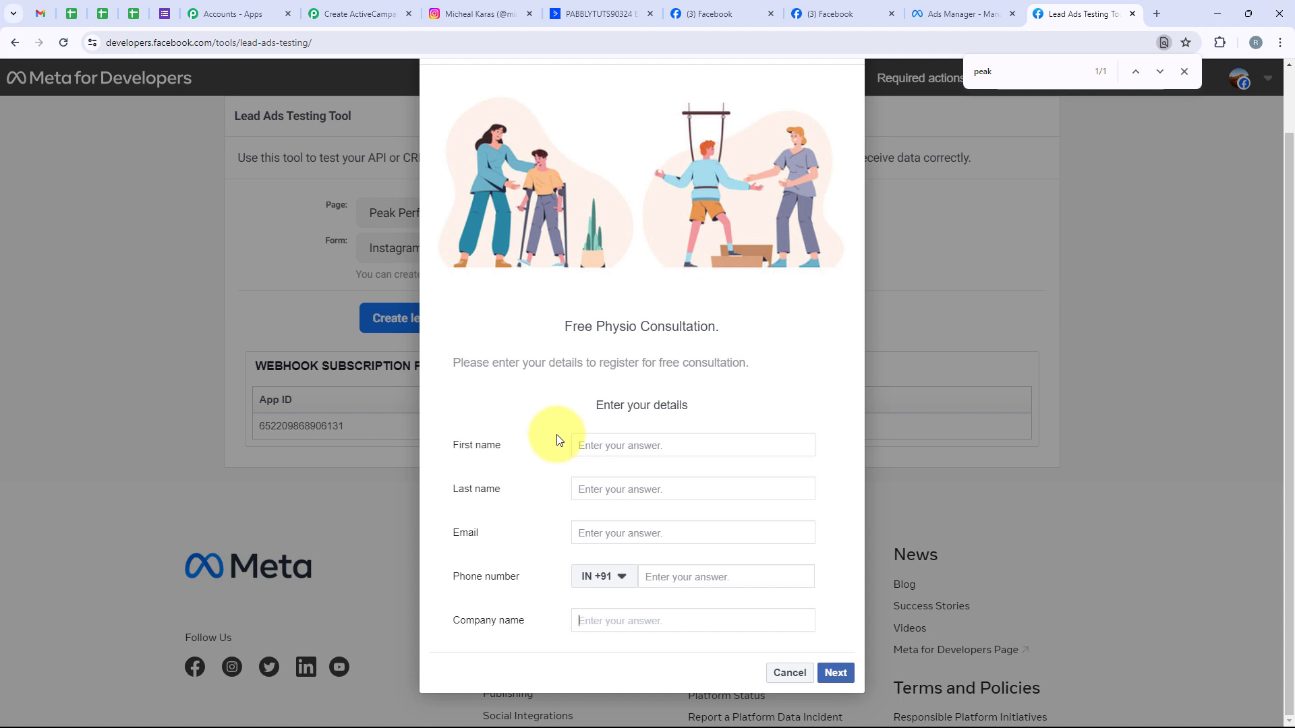
click(639, 441)
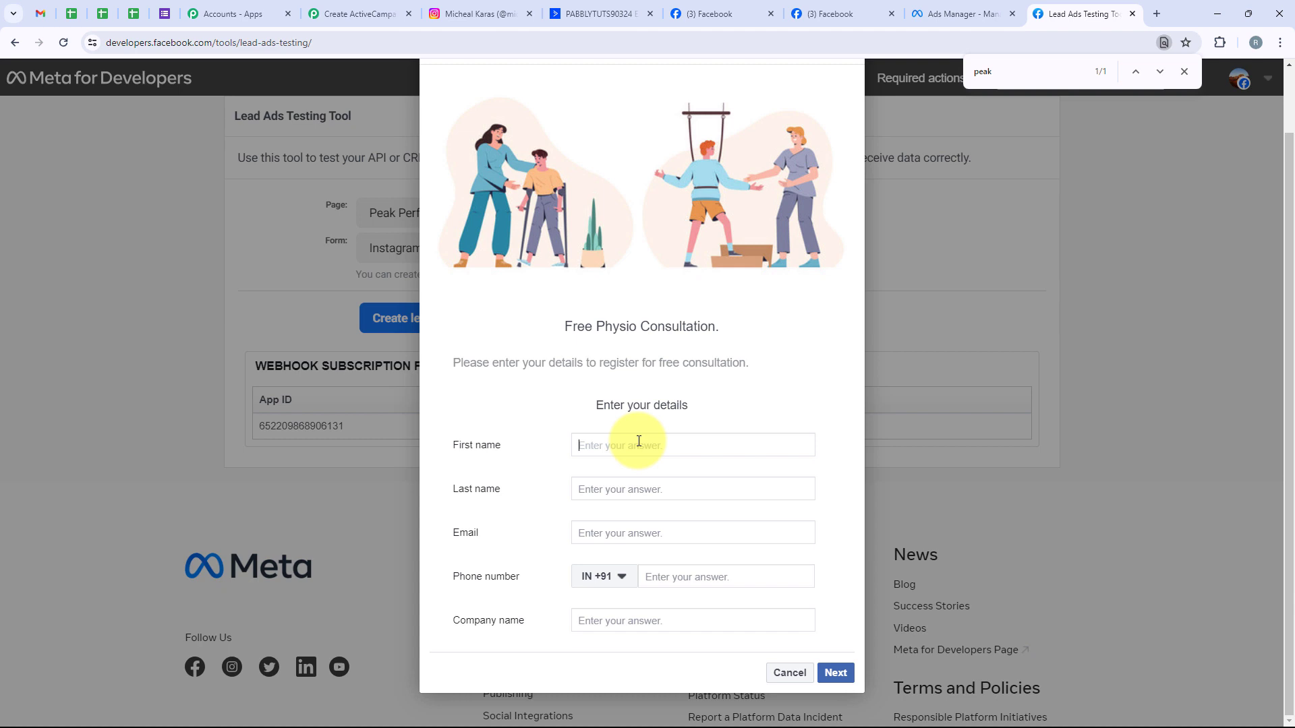
text(te)
click(625, 479)
click(626, 484)
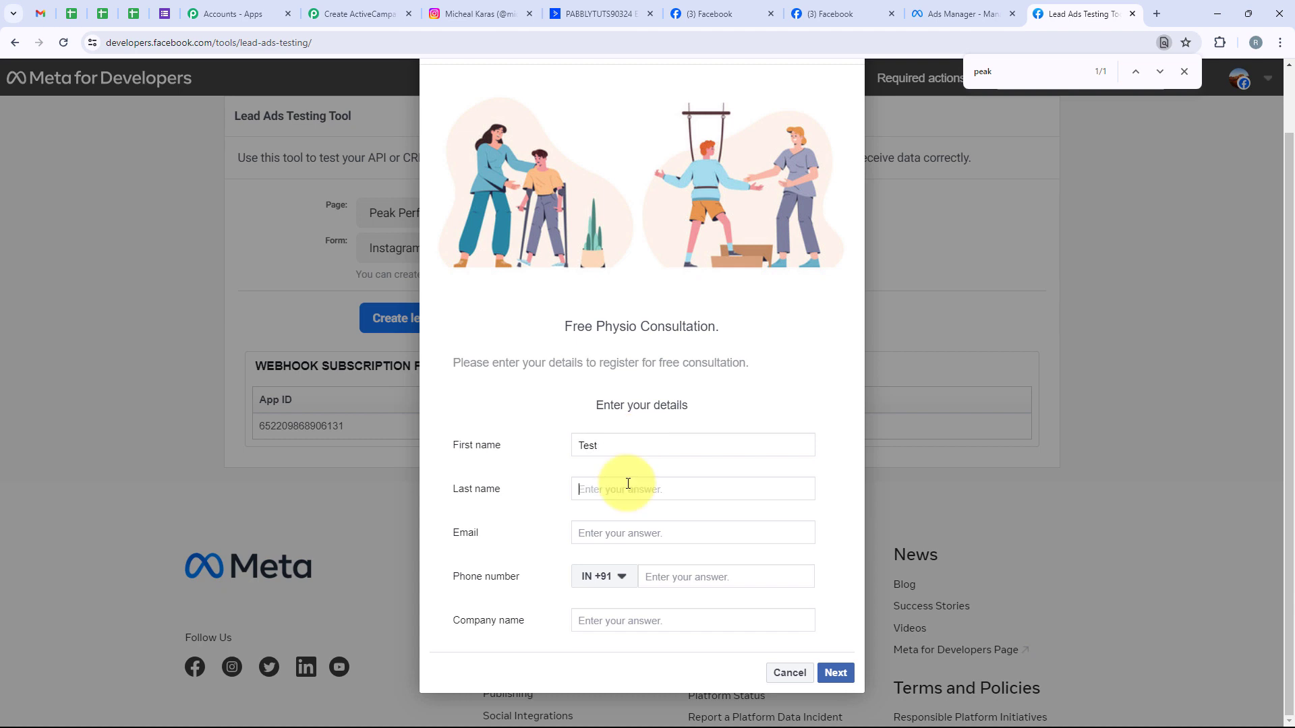
text(u)
click(627, 530)
click(426, 457)
click(621, 606)
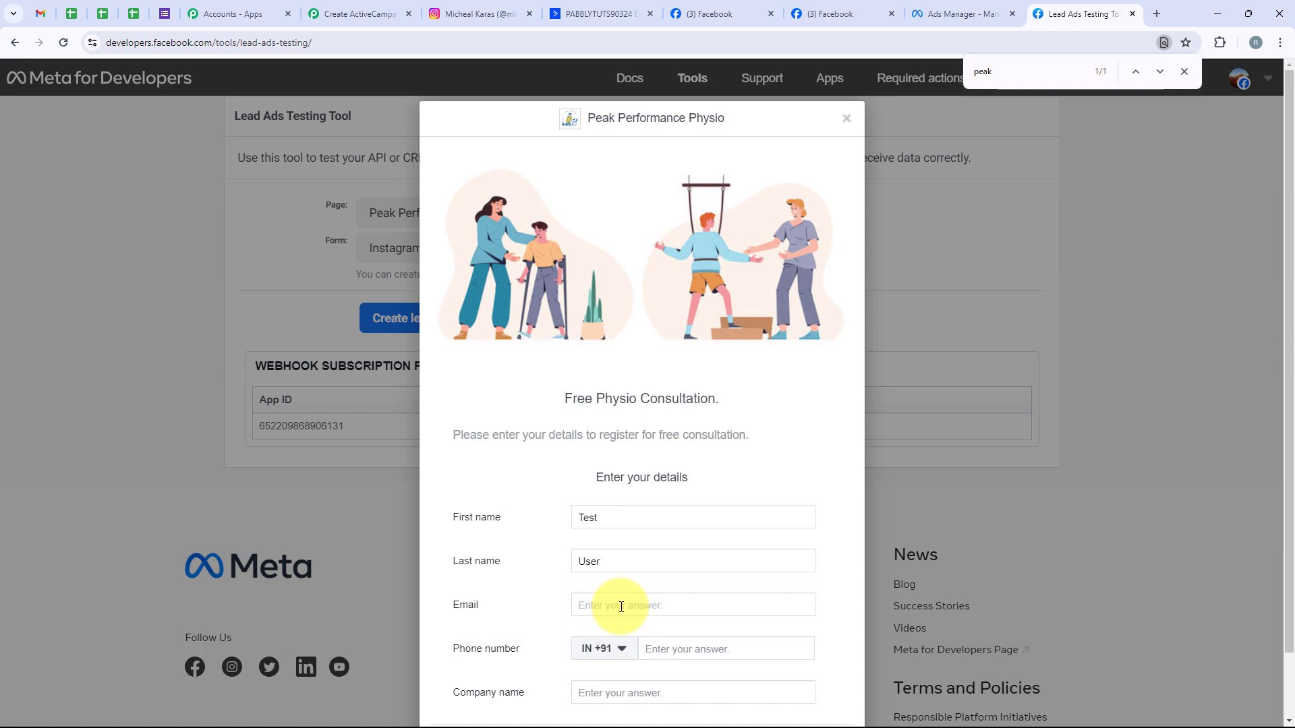
key(ctrl+v)
- Enter the test lead's phone number and the company name Pabbly Connect, and submit the lead form
click(664, 651)
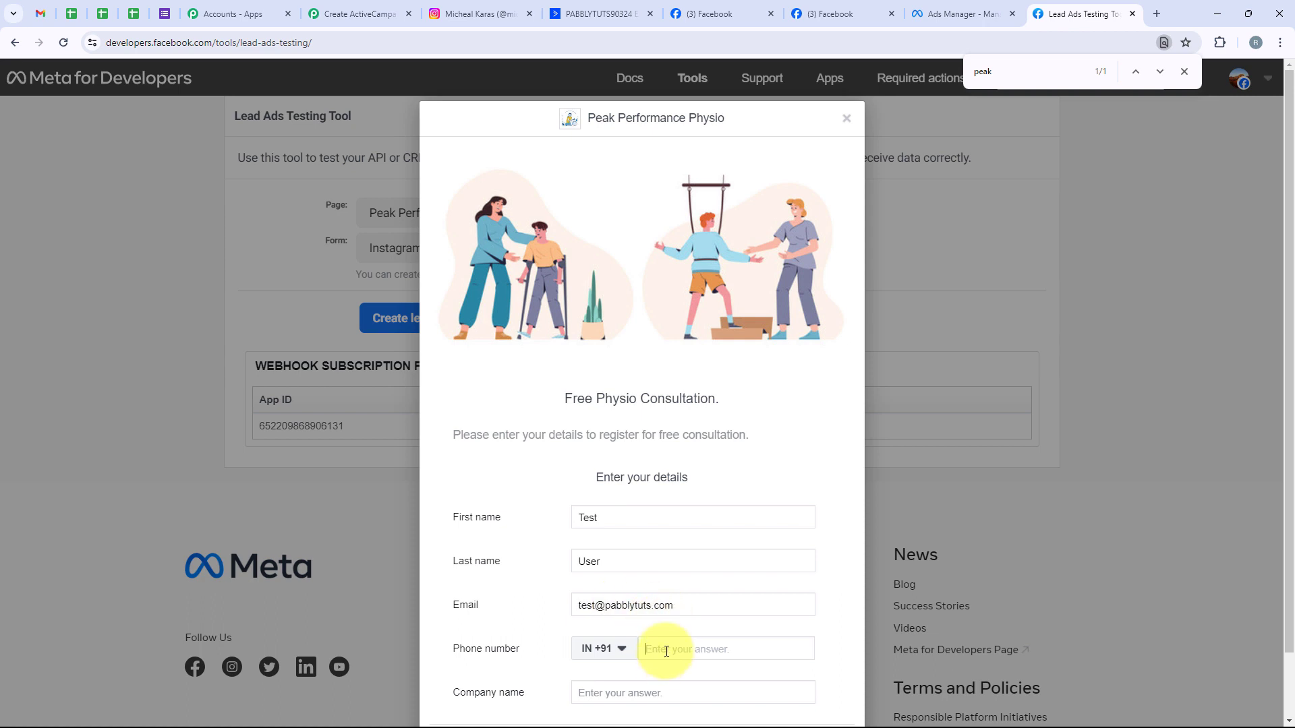
text(88888 88888)
click(664, 689)
text(pa)
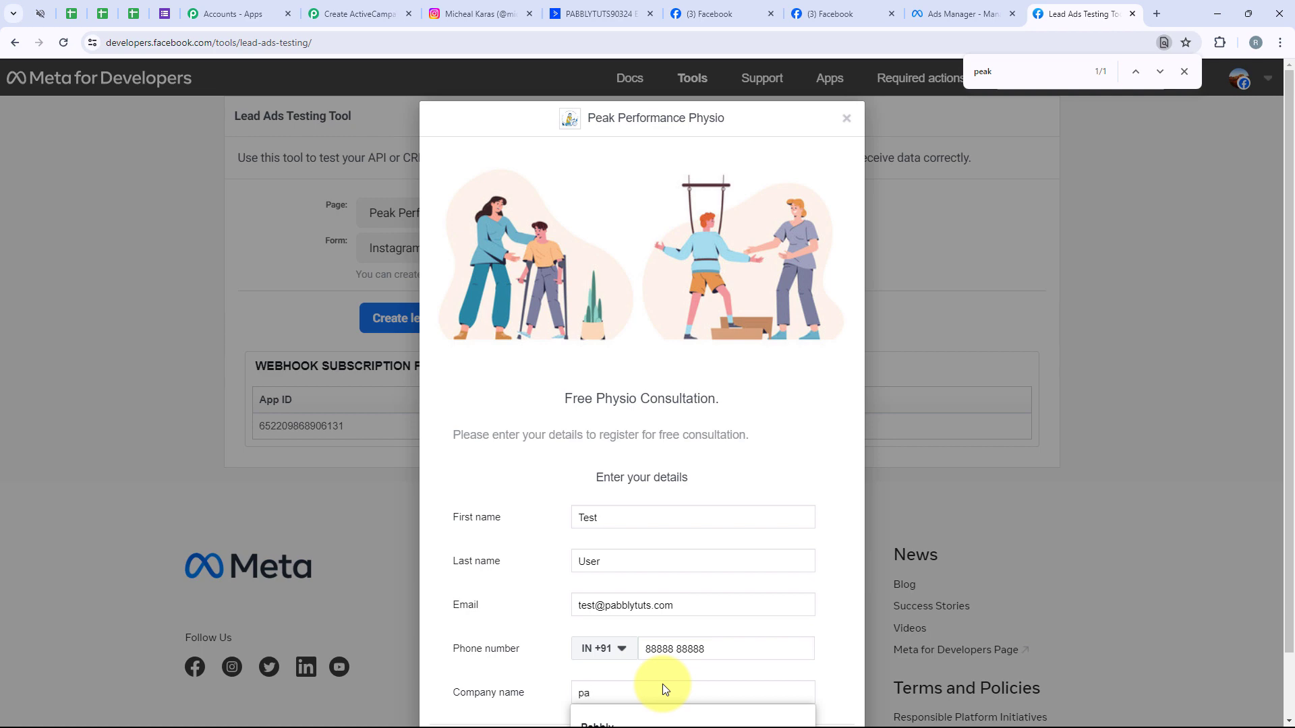
scroll(662, 684, down, 1)
click(657, 683)
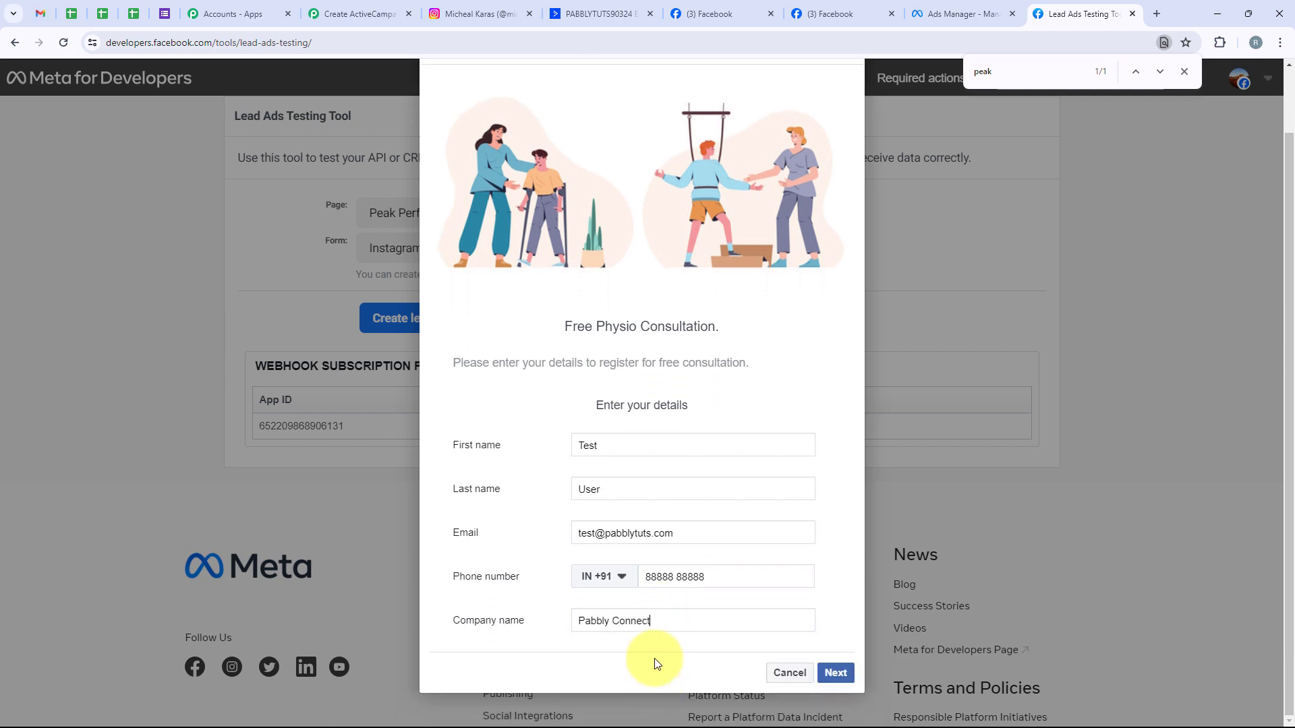
click(830, 671)
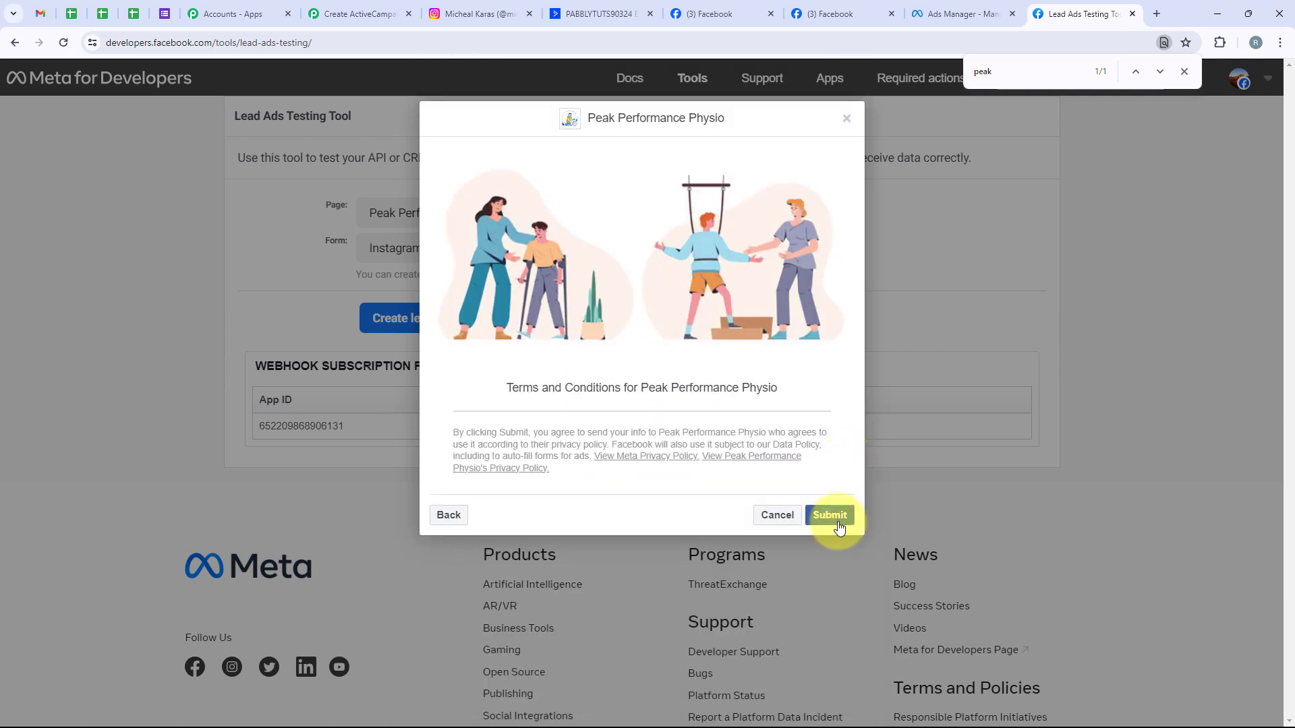
click(831, 515)
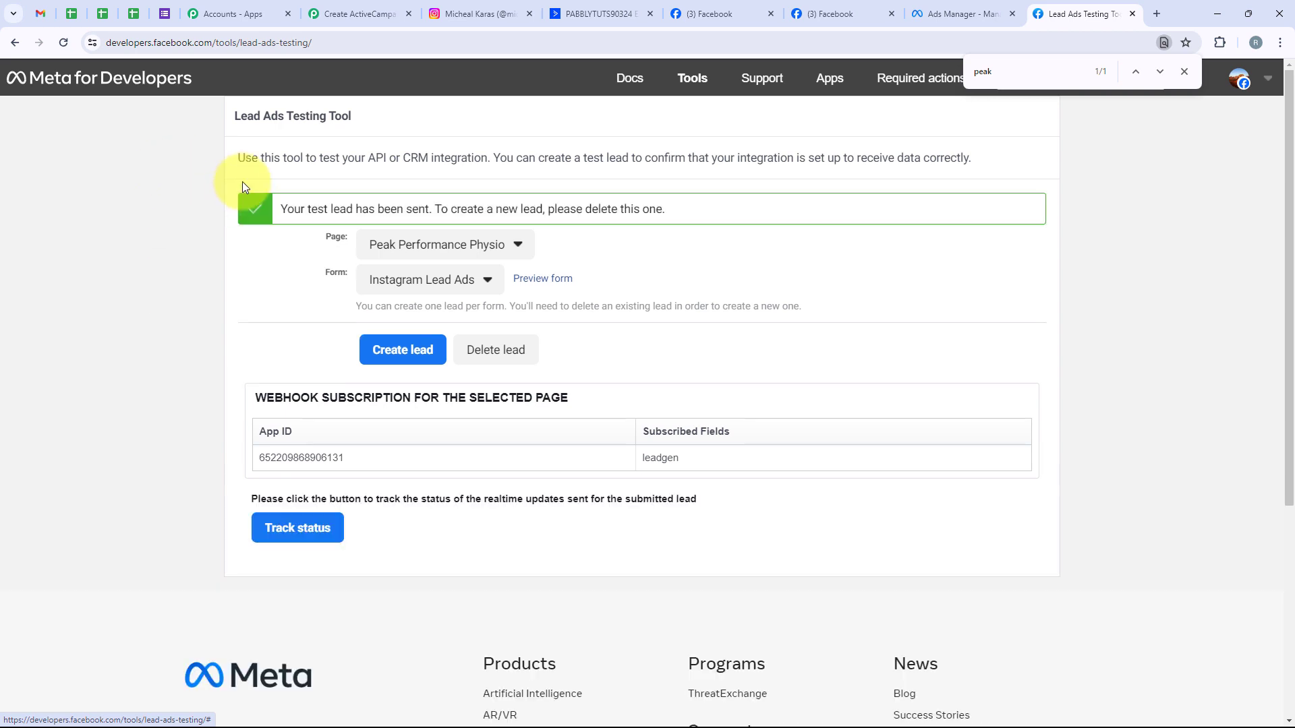
- Check the test lead's submission status, switch to ActiveCampaign and reload the contacts list to look for the new contact
drag(281, 208, 429, 208)
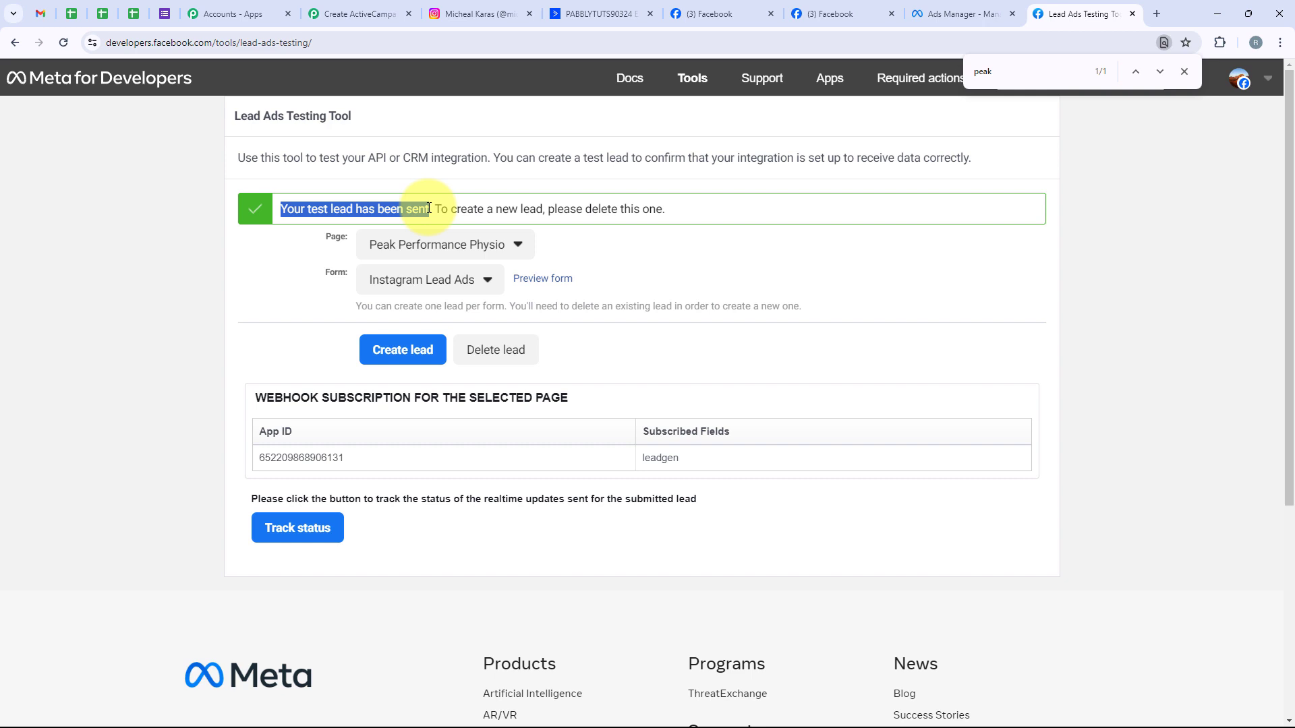
click(591, 14)
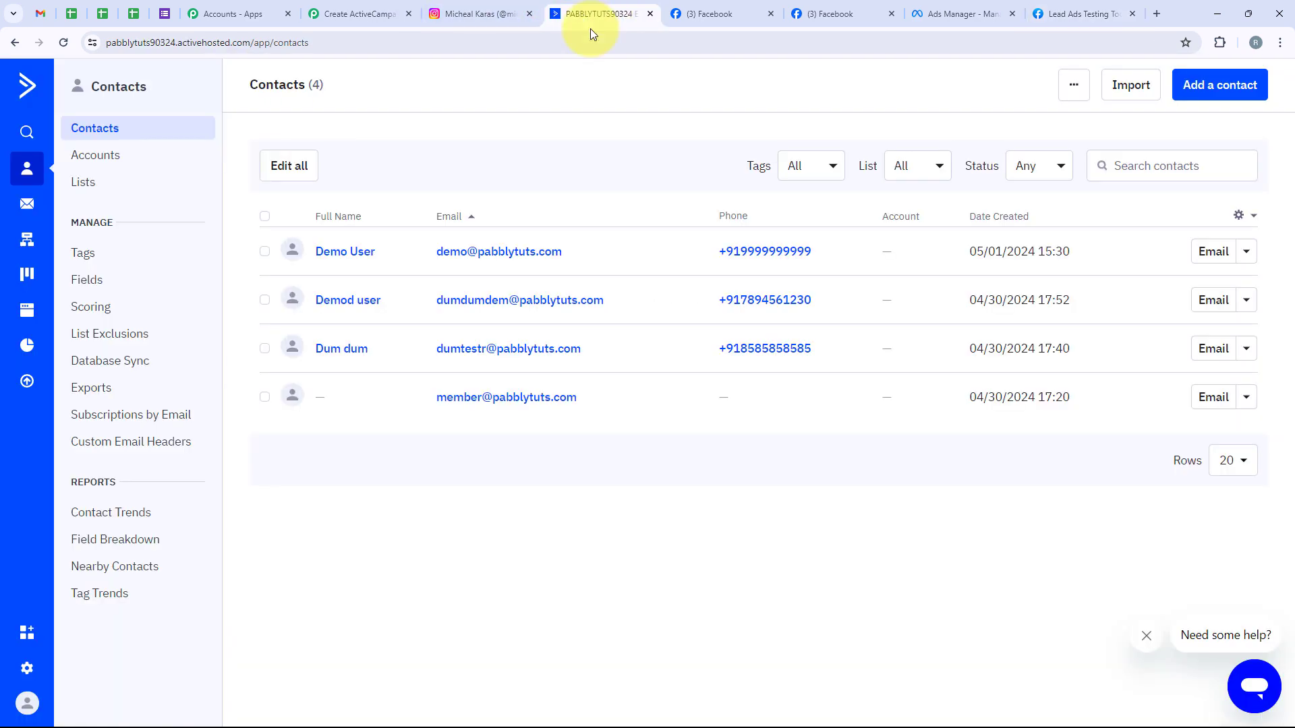
click(64, 40)
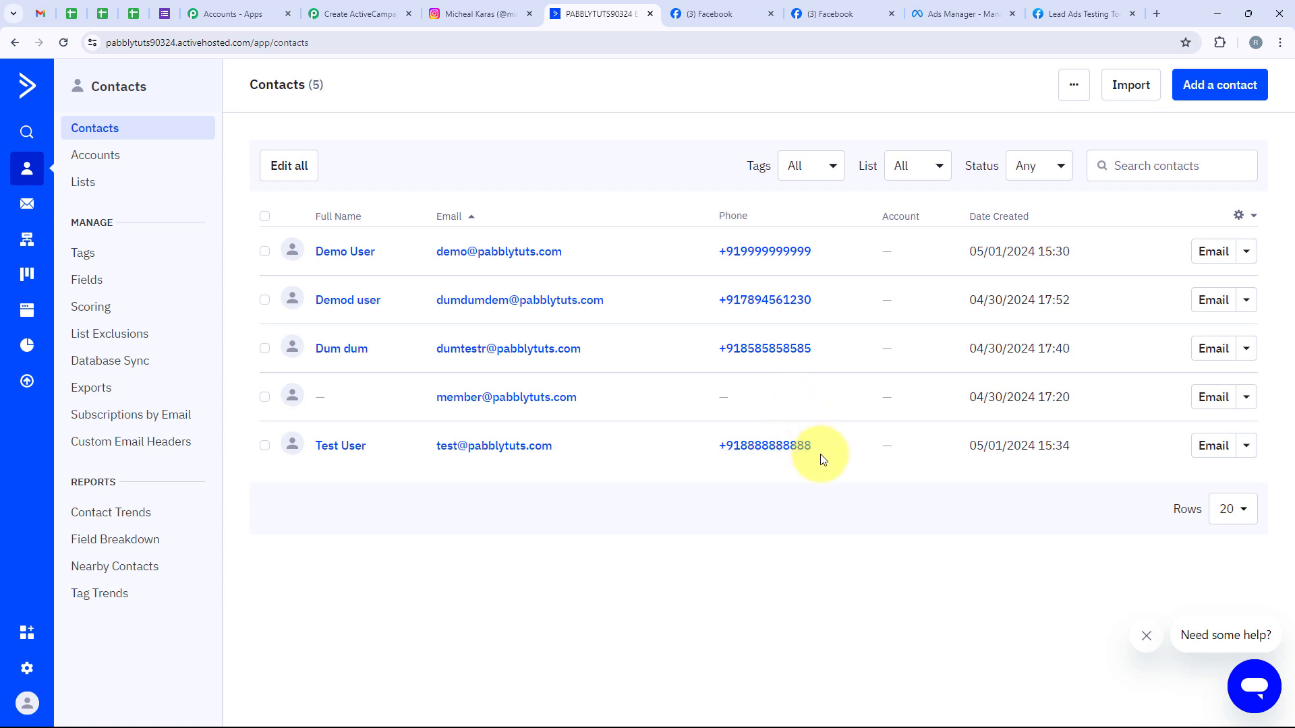
- Switch back to the Pabbly Connect workflow and collapse the ActiveCampaign Create a Contact action
click(326, 13)
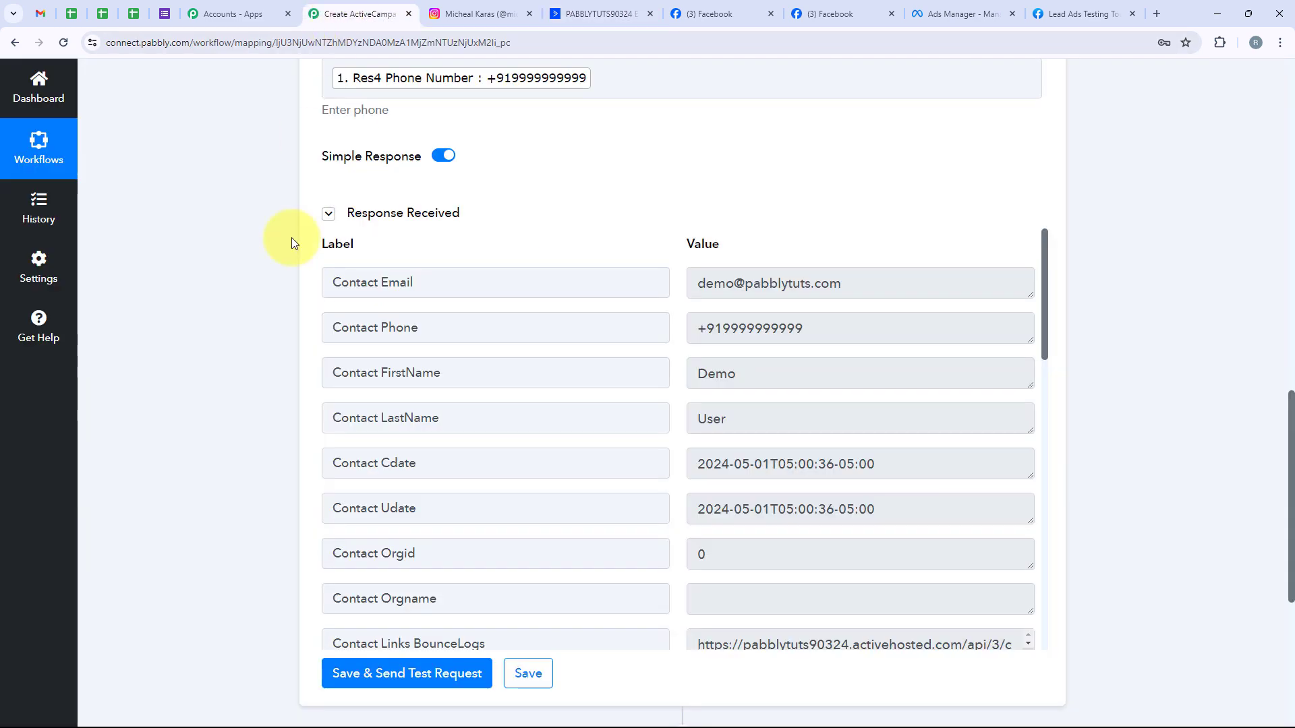
scroll(290, 240, up, 10)
scroll(225, 455, down, 5)
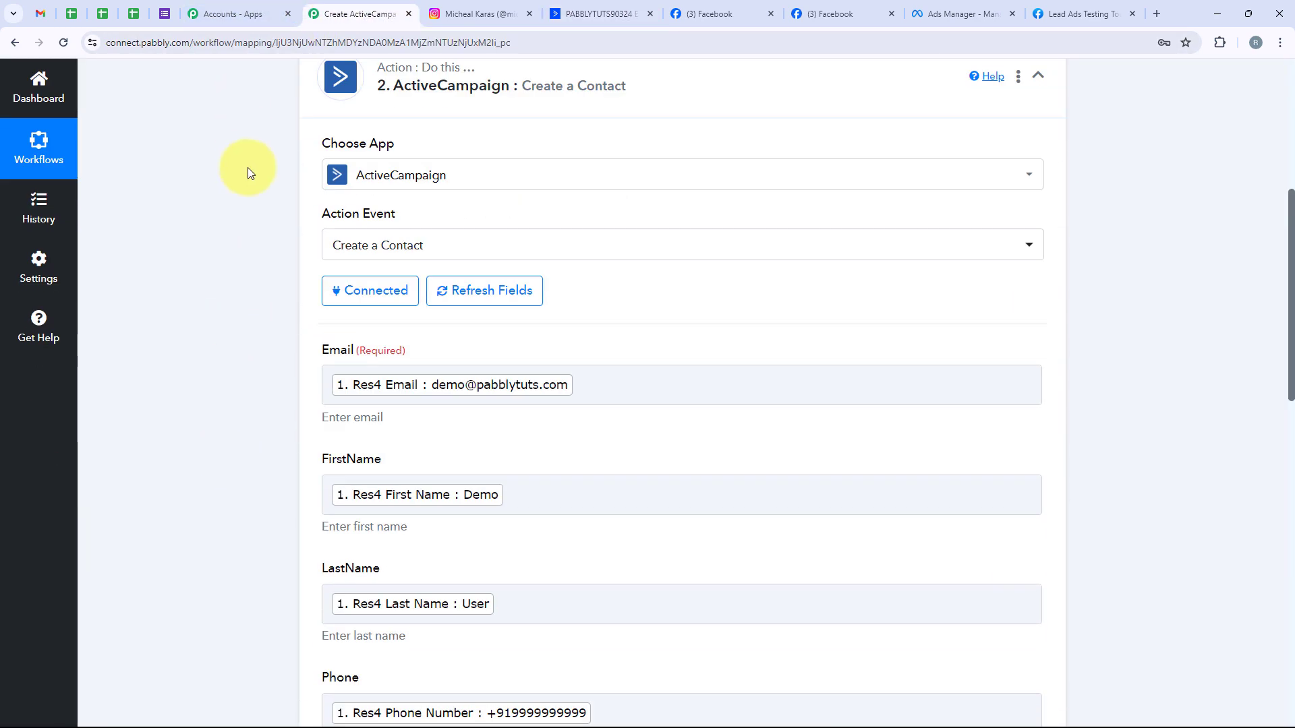
scroll(249, 168, up, 4)
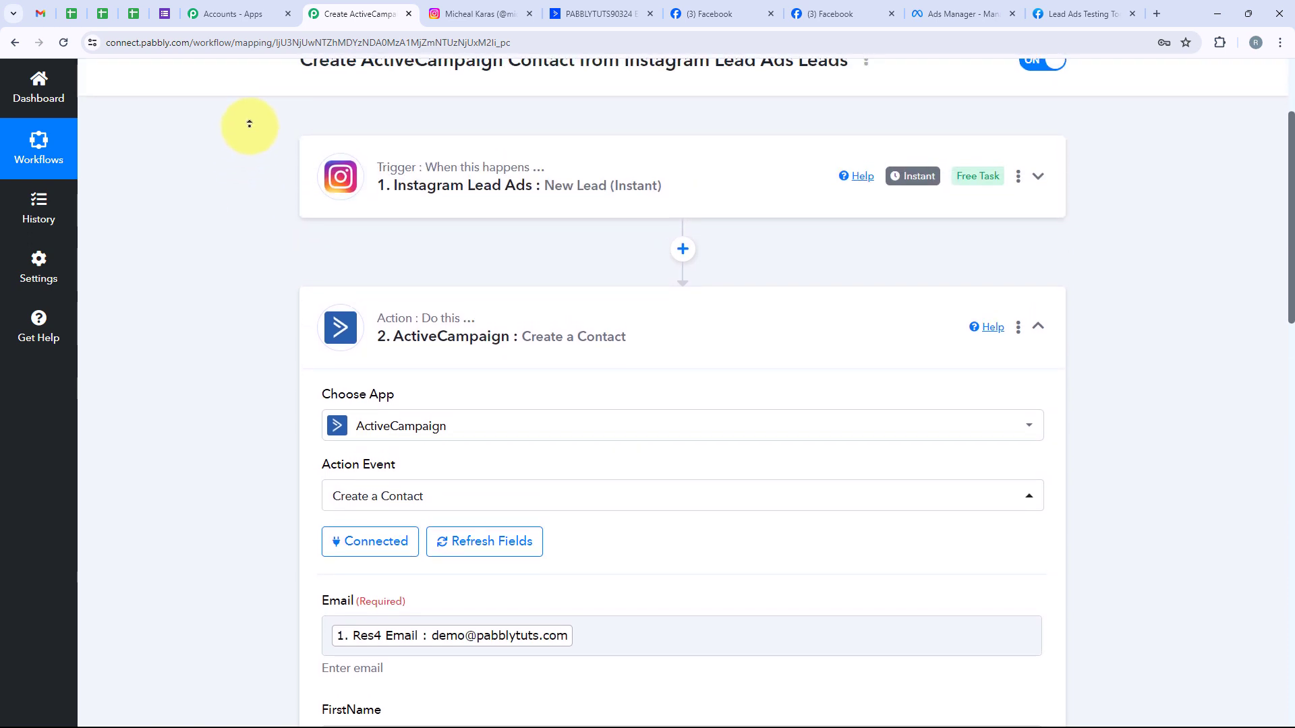
scroll(250, 124, up, 1)
click(587, 434)
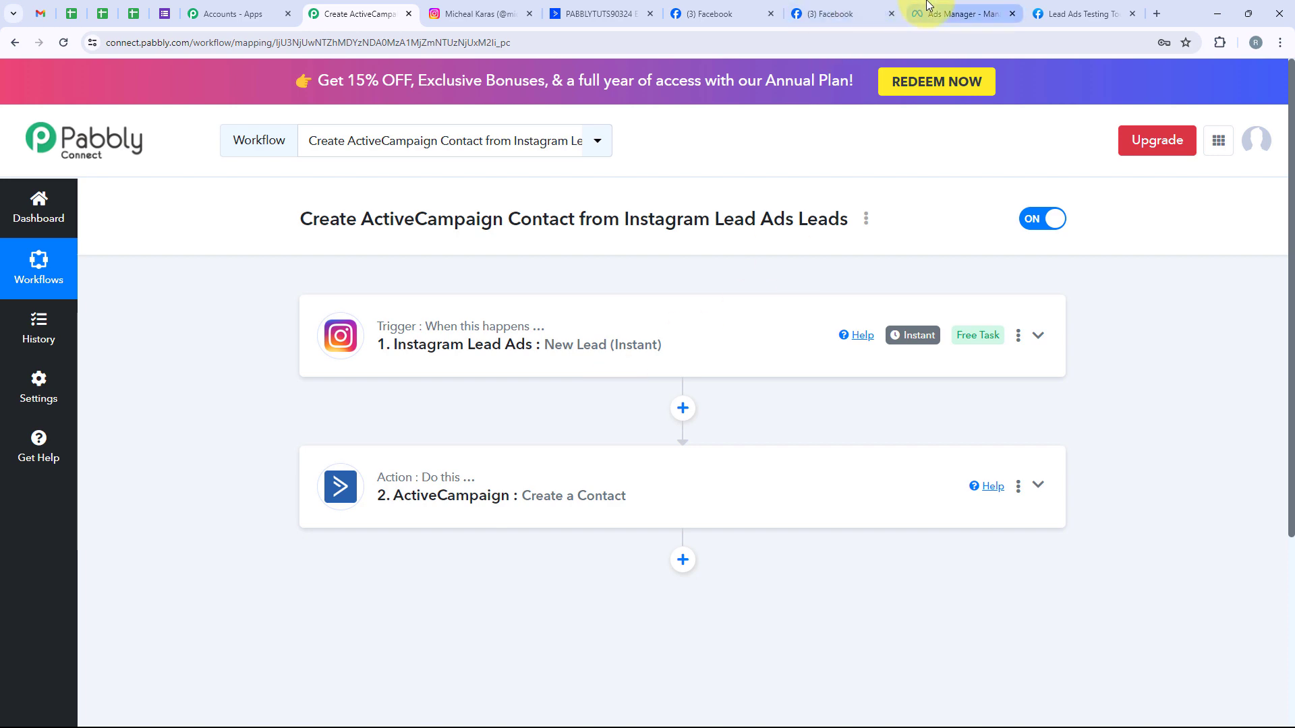
- Look at the draft New Leads ad in Ads Manager and return to the Pabbly Connect workflow
click(948, 14)
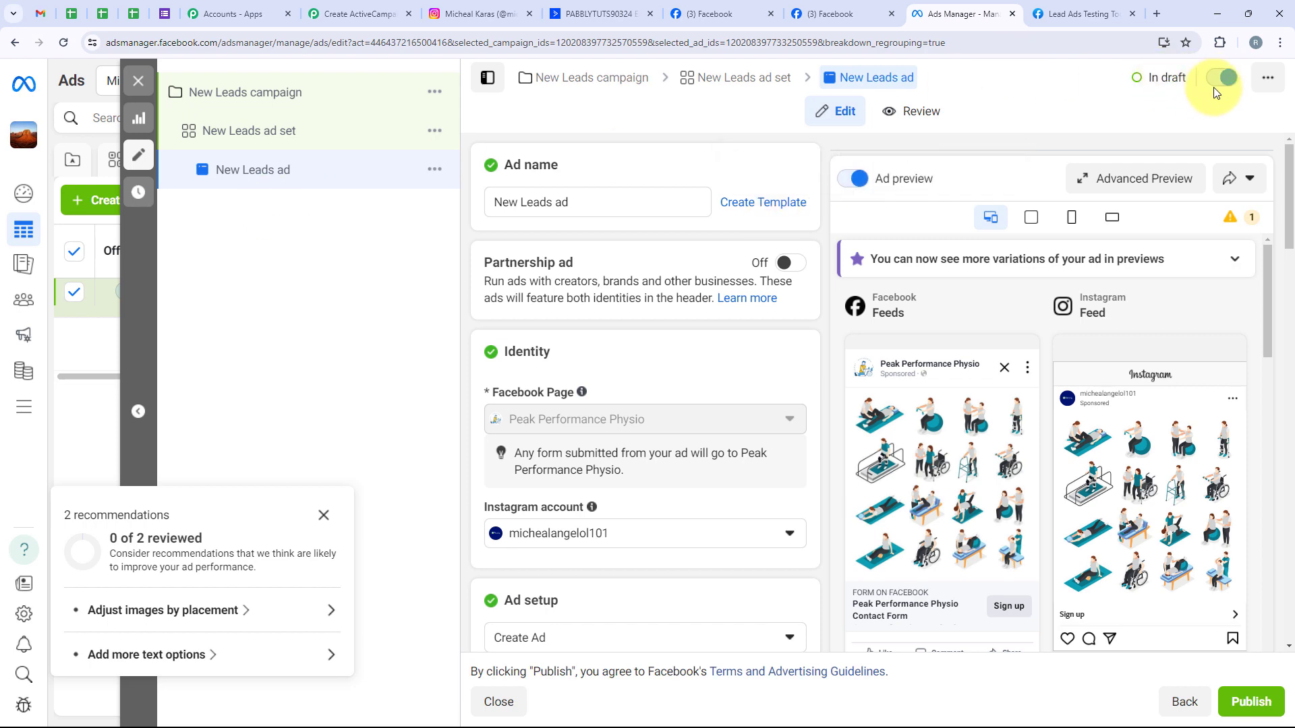
click(358, 13)
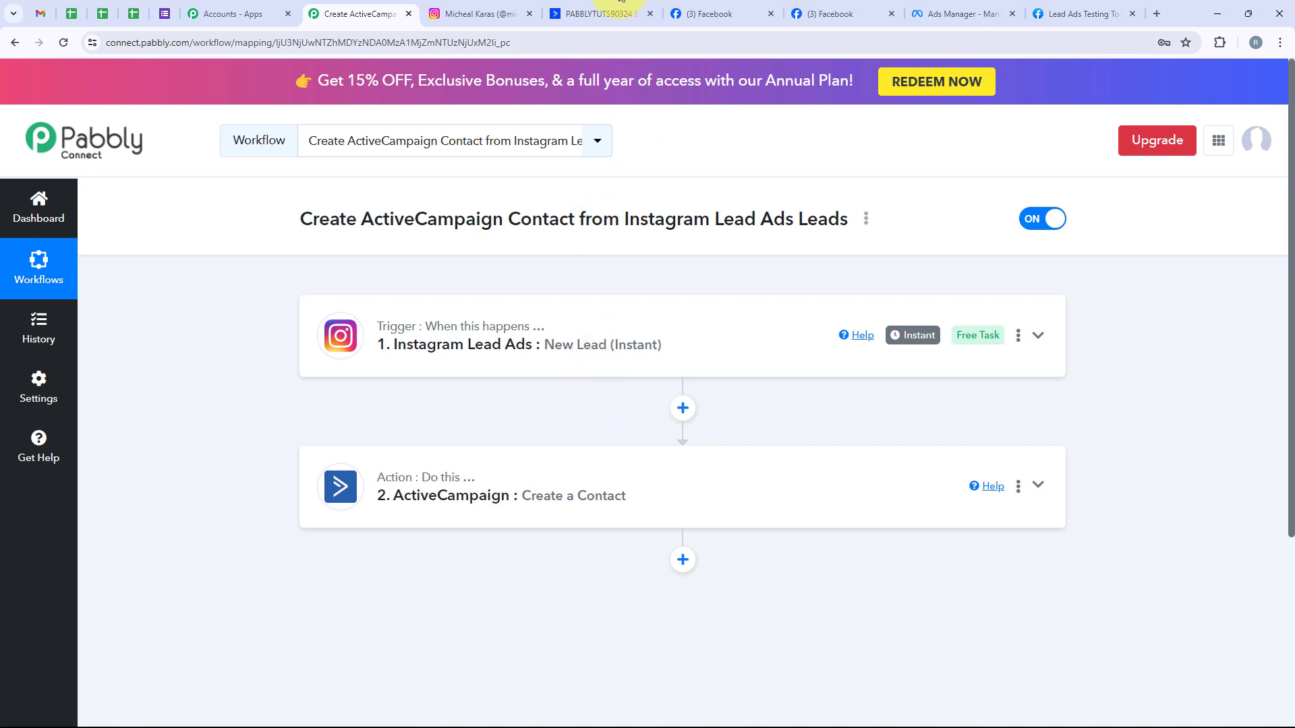
- Select the two contacts created on 05/01/2024 in the ActiveCampaign contacts list, and return to the Pabbly Connect workflow
click(584, 8)
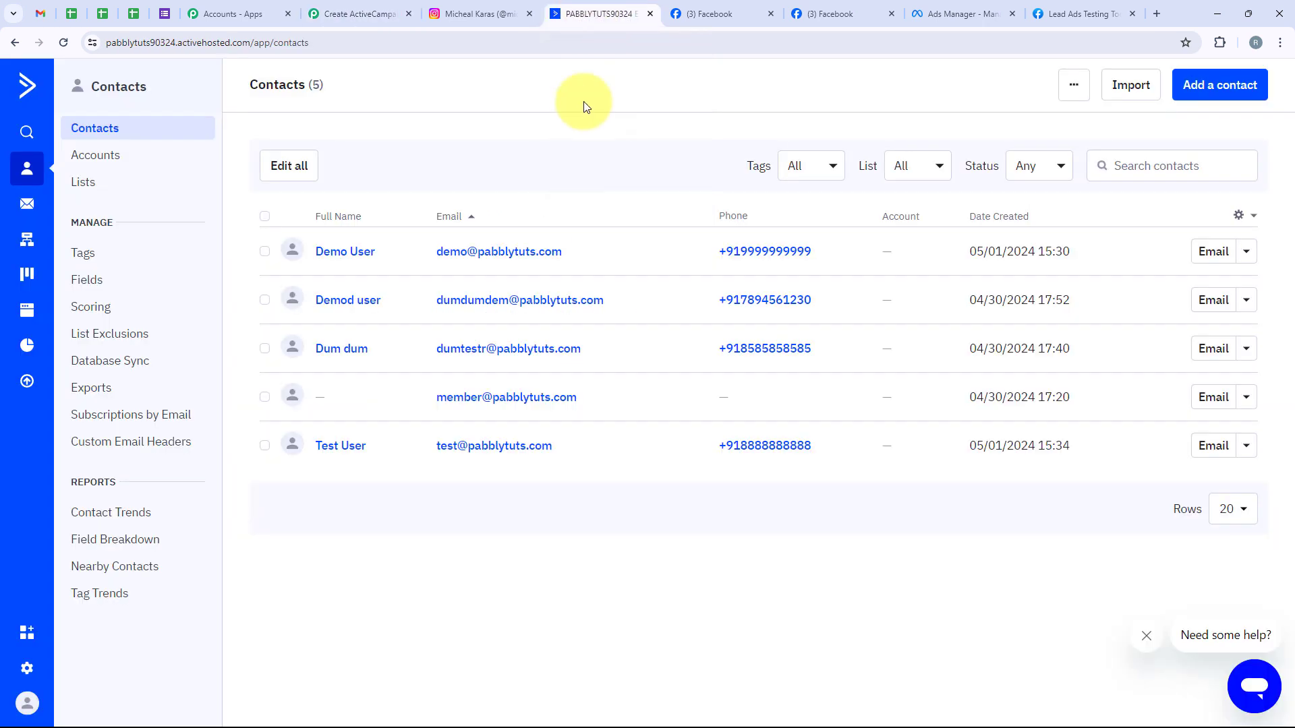
click(264, 446)
click(265, 252)
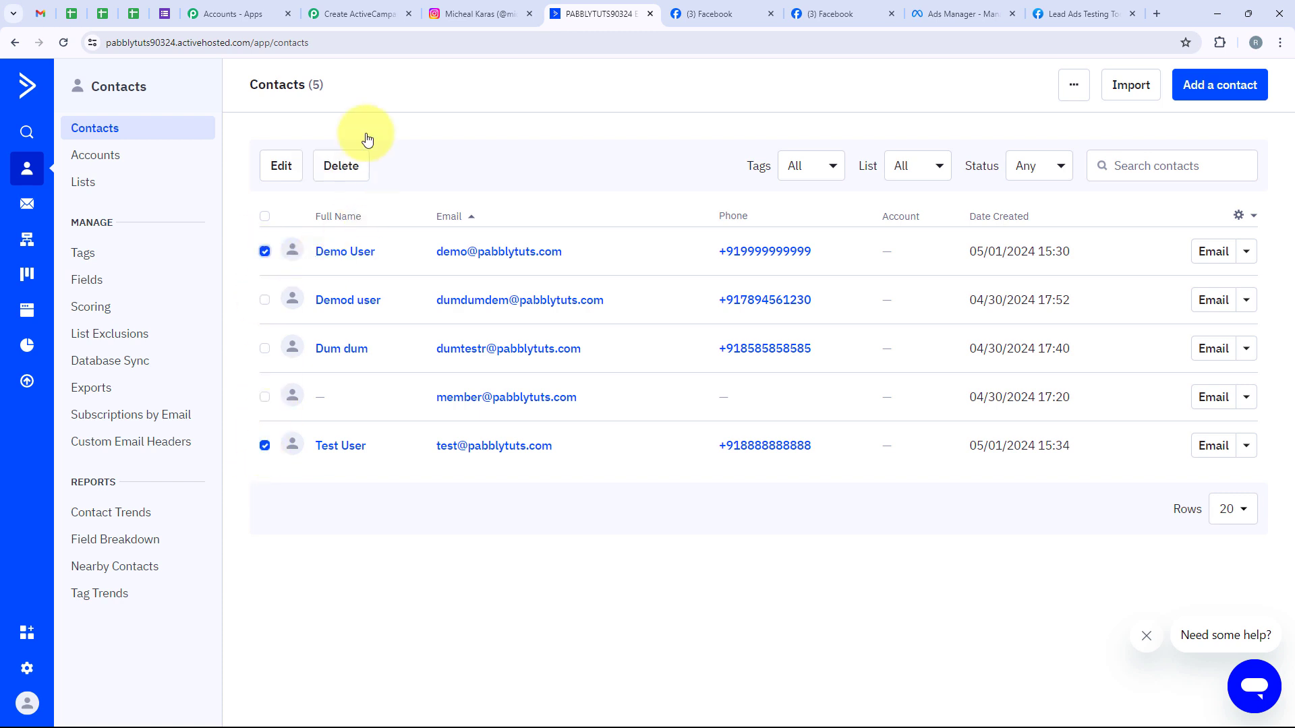
click(361, 14)
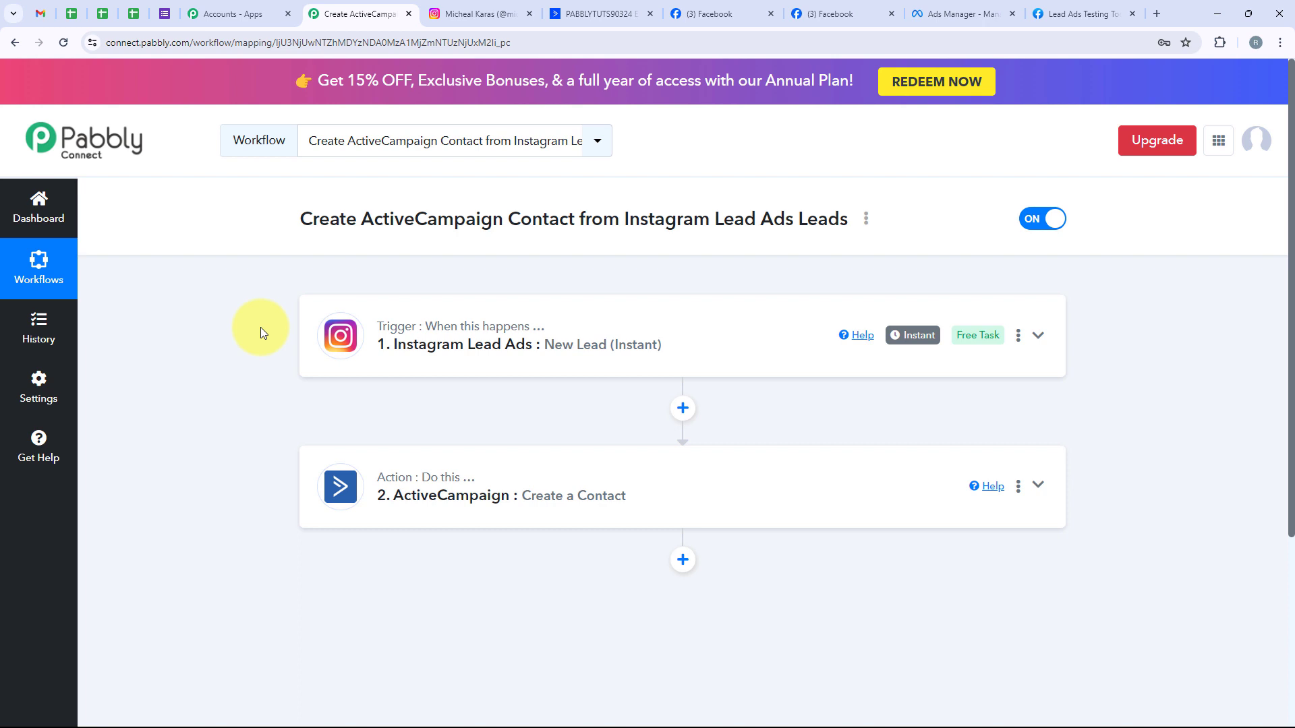